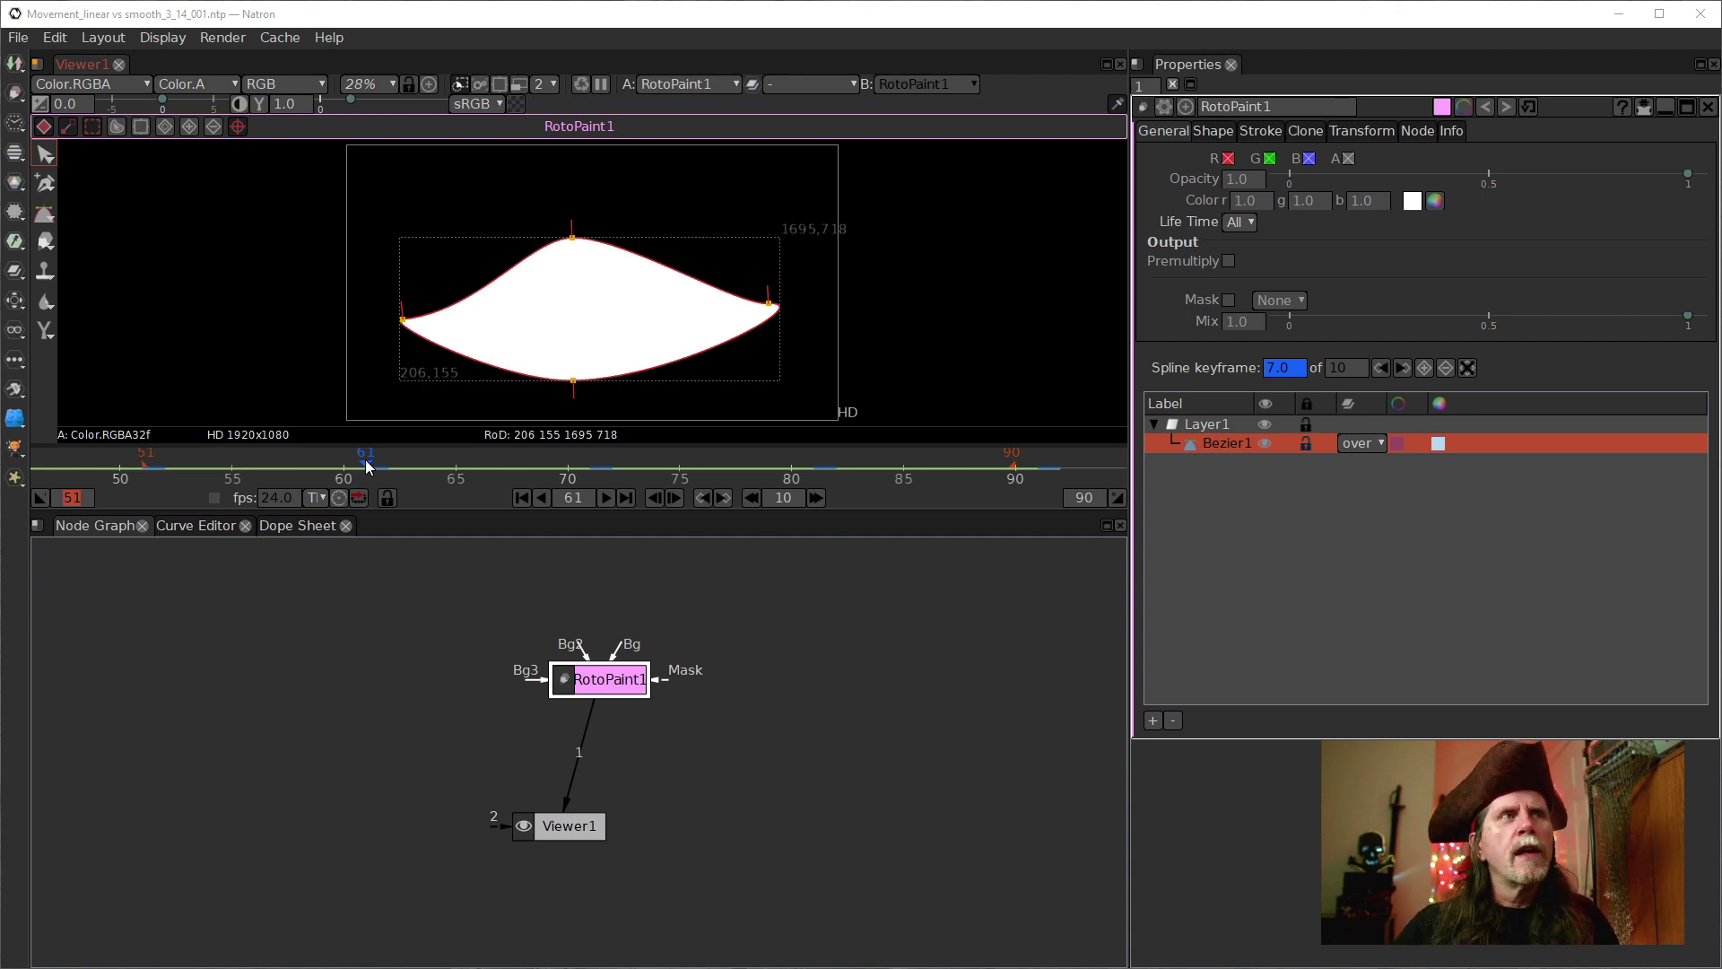
{"action": "left_click", "coordinate": [158, 457]}
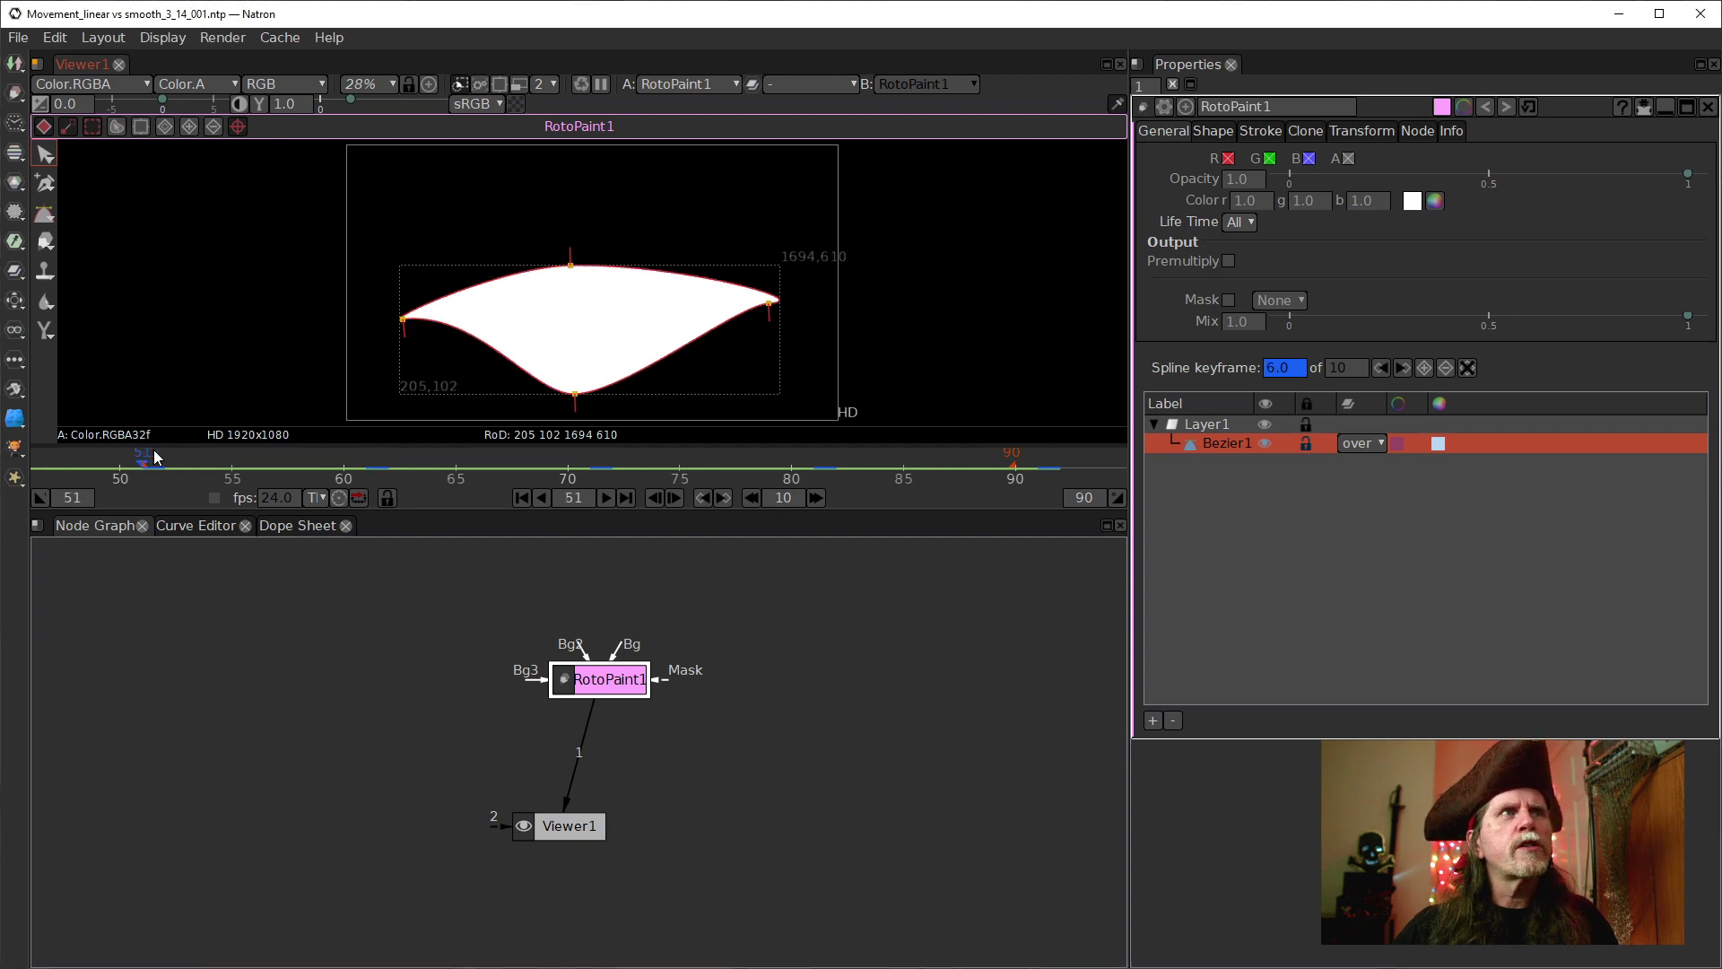
{"action": "left_click_drag", "start_coordinate": [158, 457], "coordinate": [193, 477]}
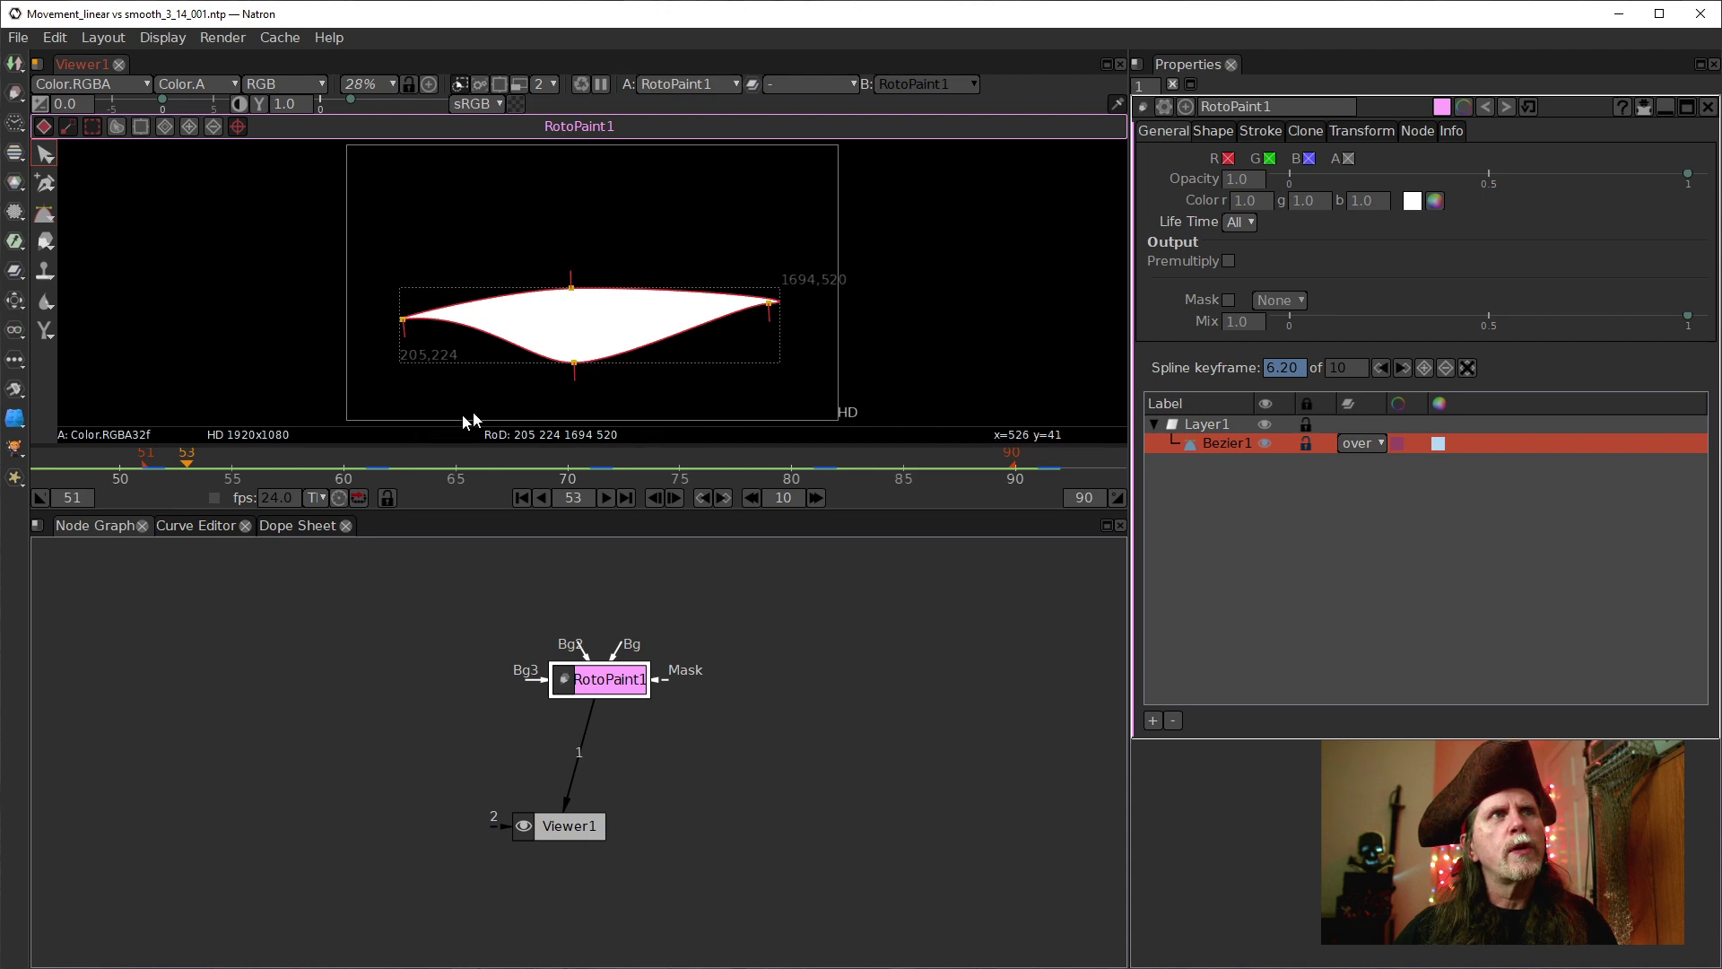
{"action": "left_click_drag", "start_coordinate": [190, 467], "coordinate": [225, 463]}
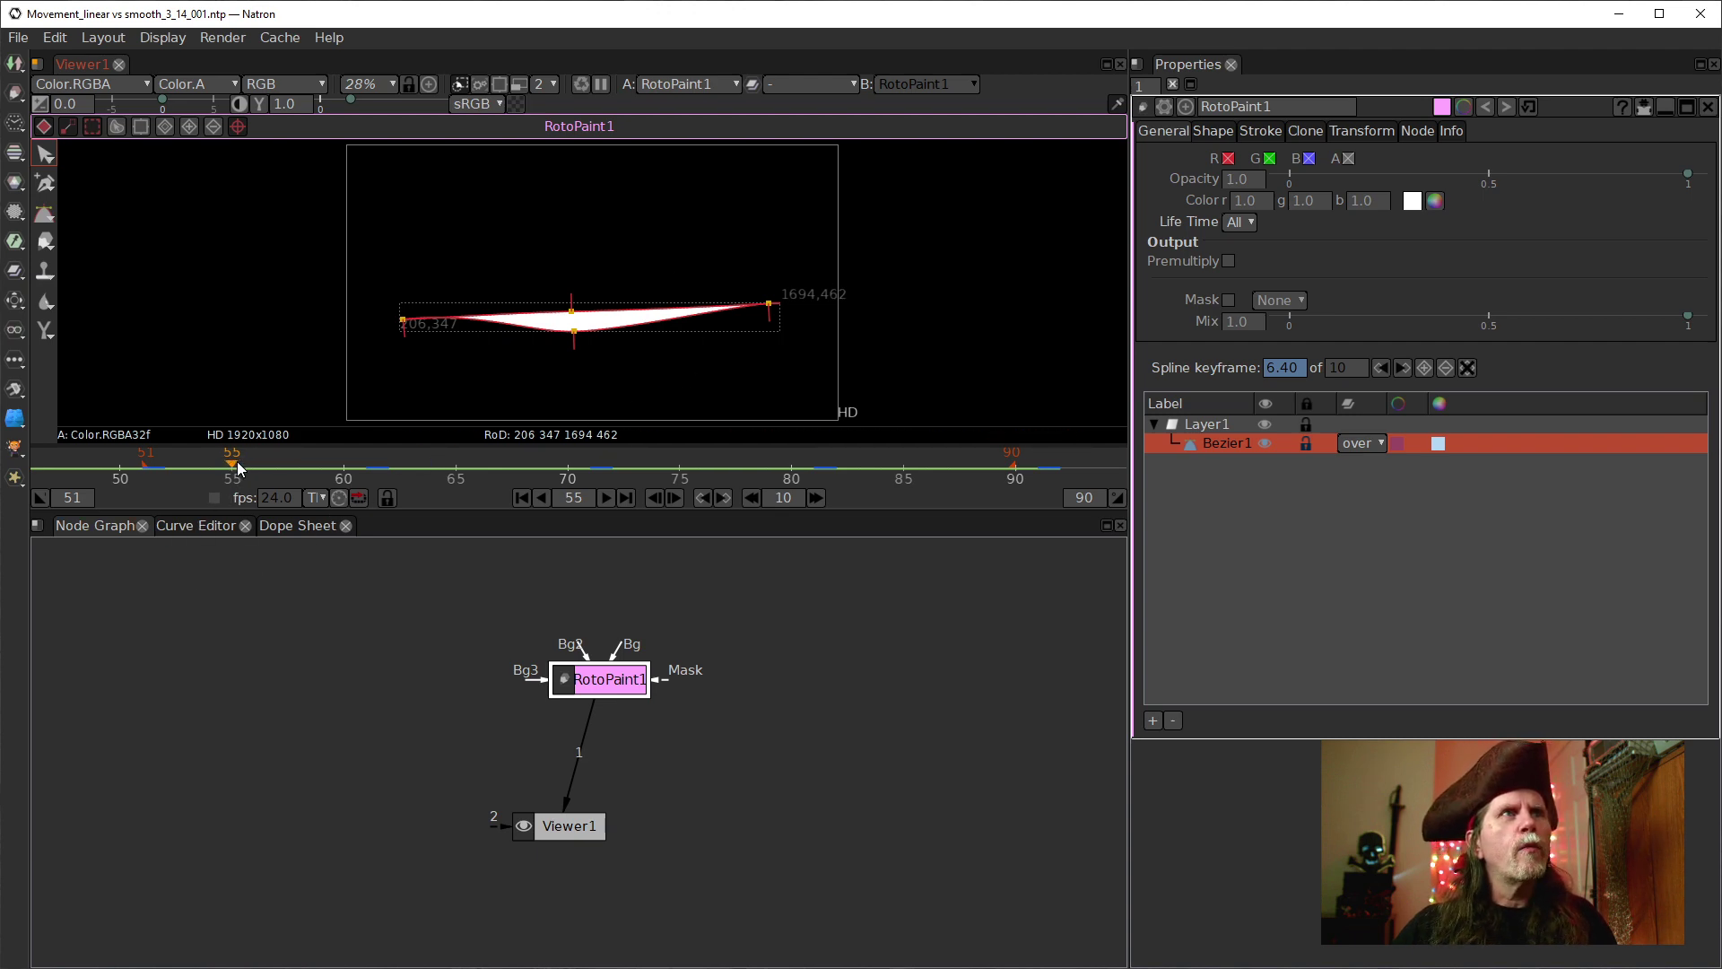
{"action": "left_click_drag", "start_coordinate": [239, 466], "coordinate": [358, 471]}
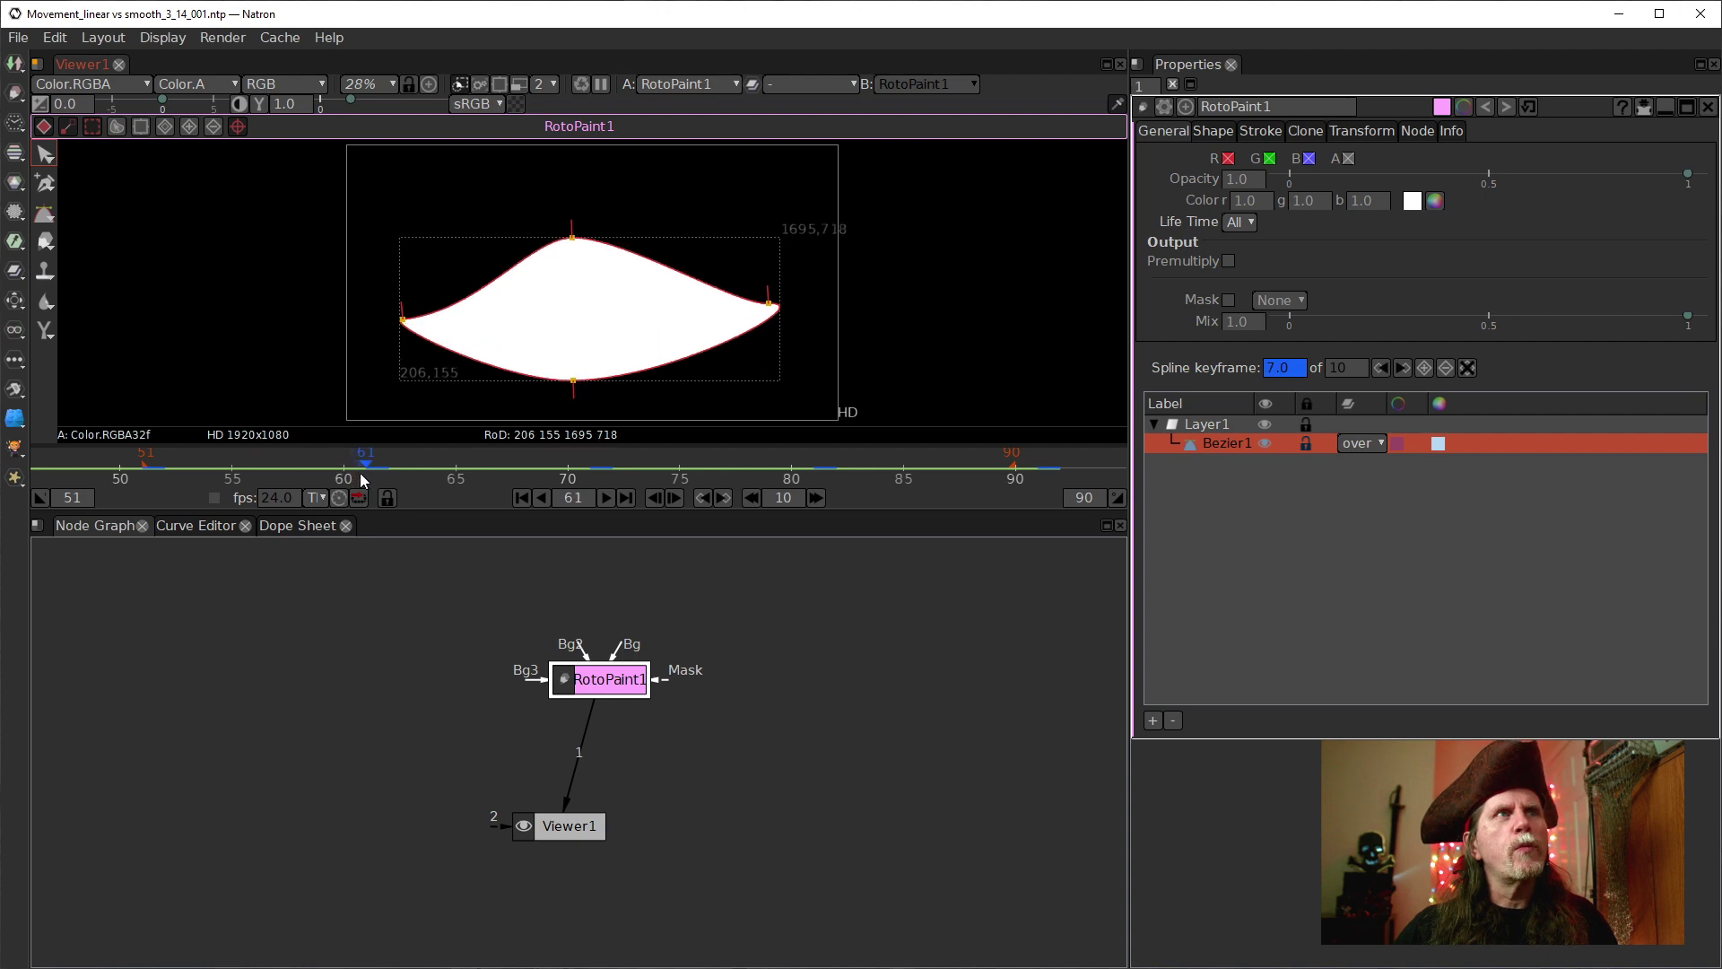
{"action": "left_click", "coordinate": [572, 238]}
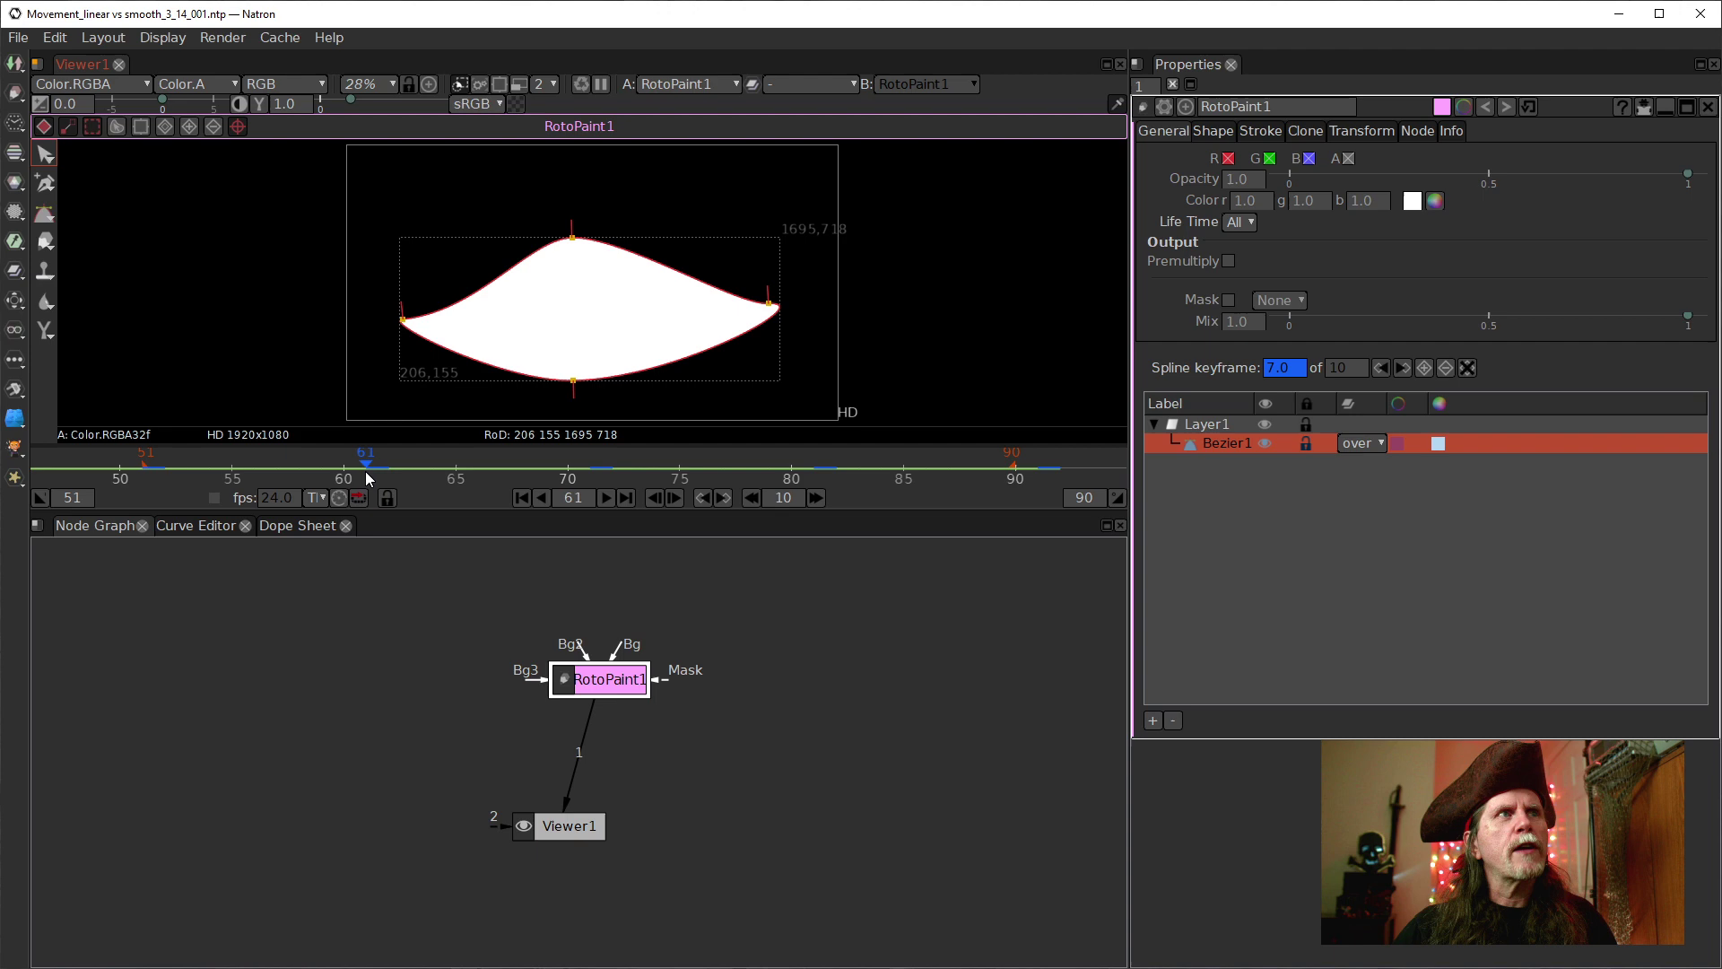
{"action": "left_click_drag", "start_coordinate": [359, 463], "coordinate": [634, 487]}
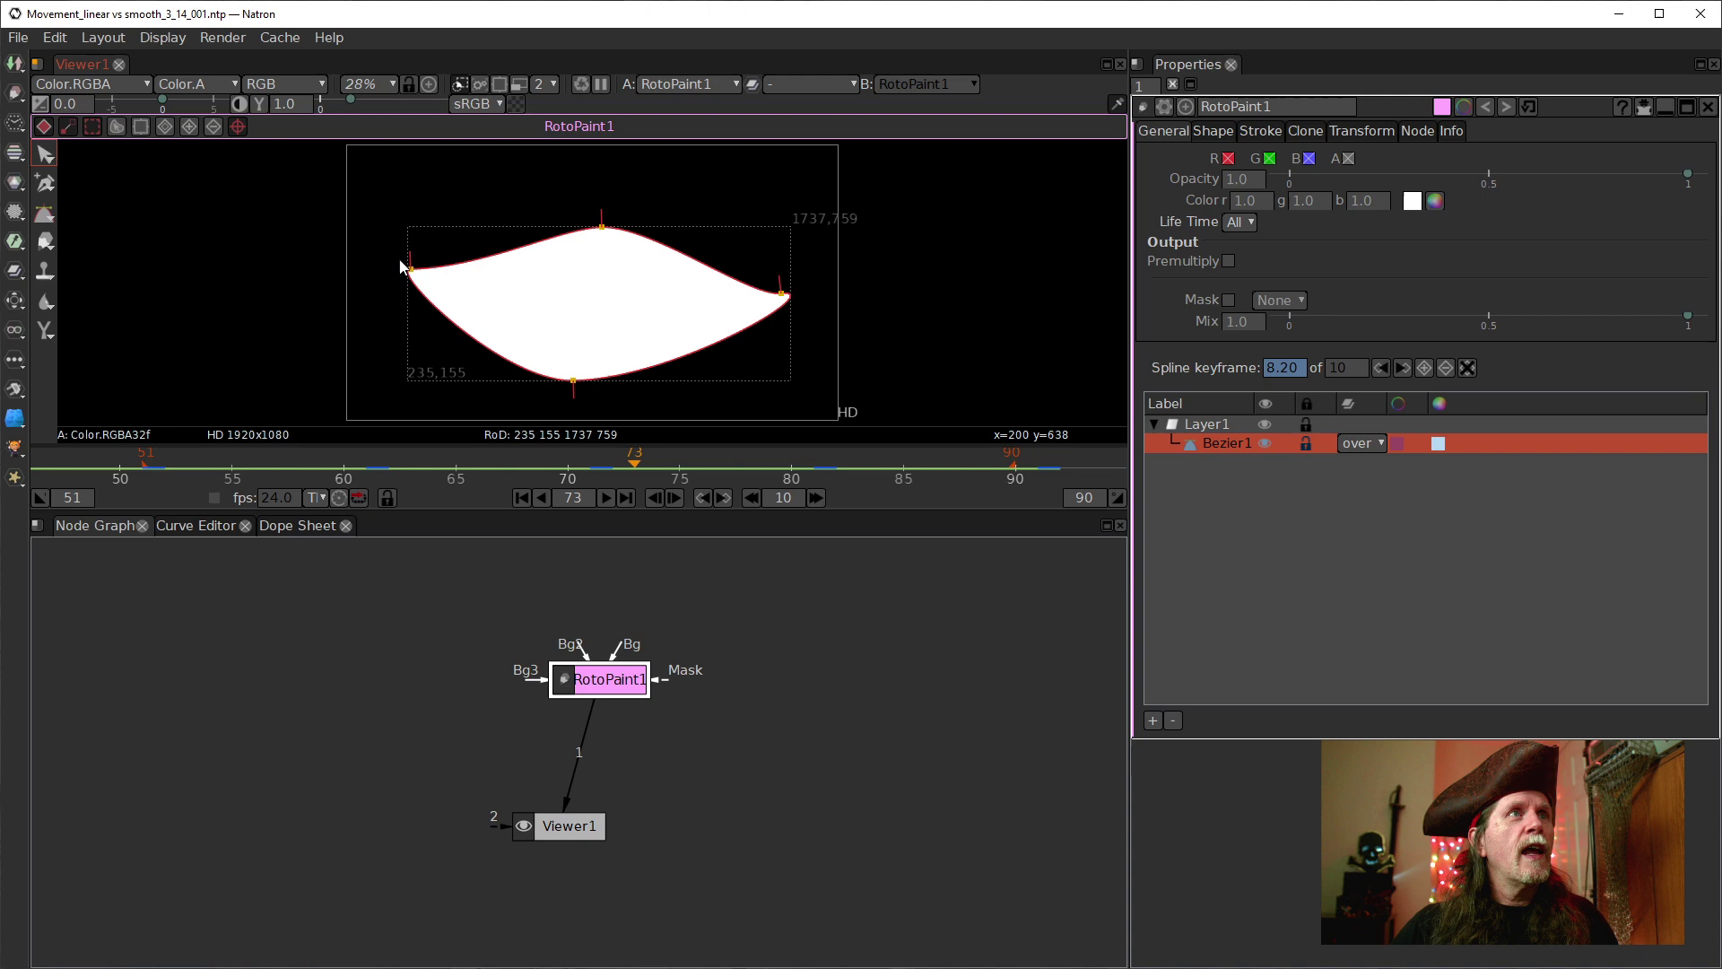
{"action": "left_click_drag", "start_coordinate": [617, 467], "coordinate": [374, 464]}
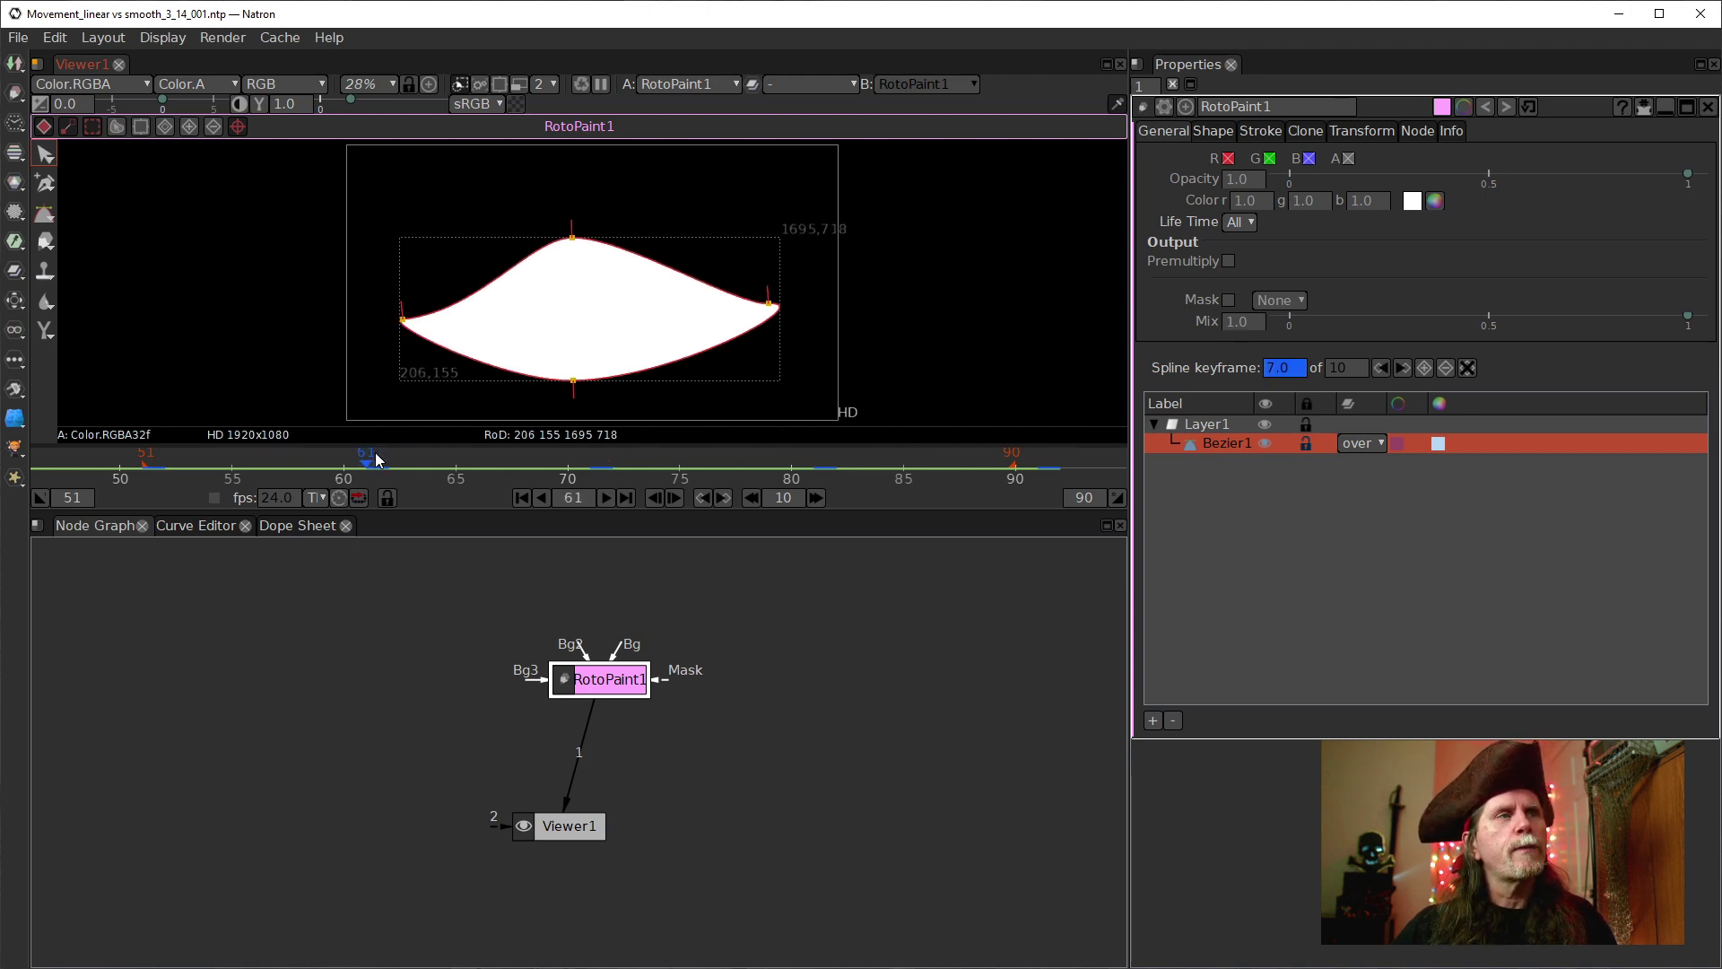
{"action": "left_click_drag", "start_coordinate": [363, 464], "coordinate": [793, 505]}
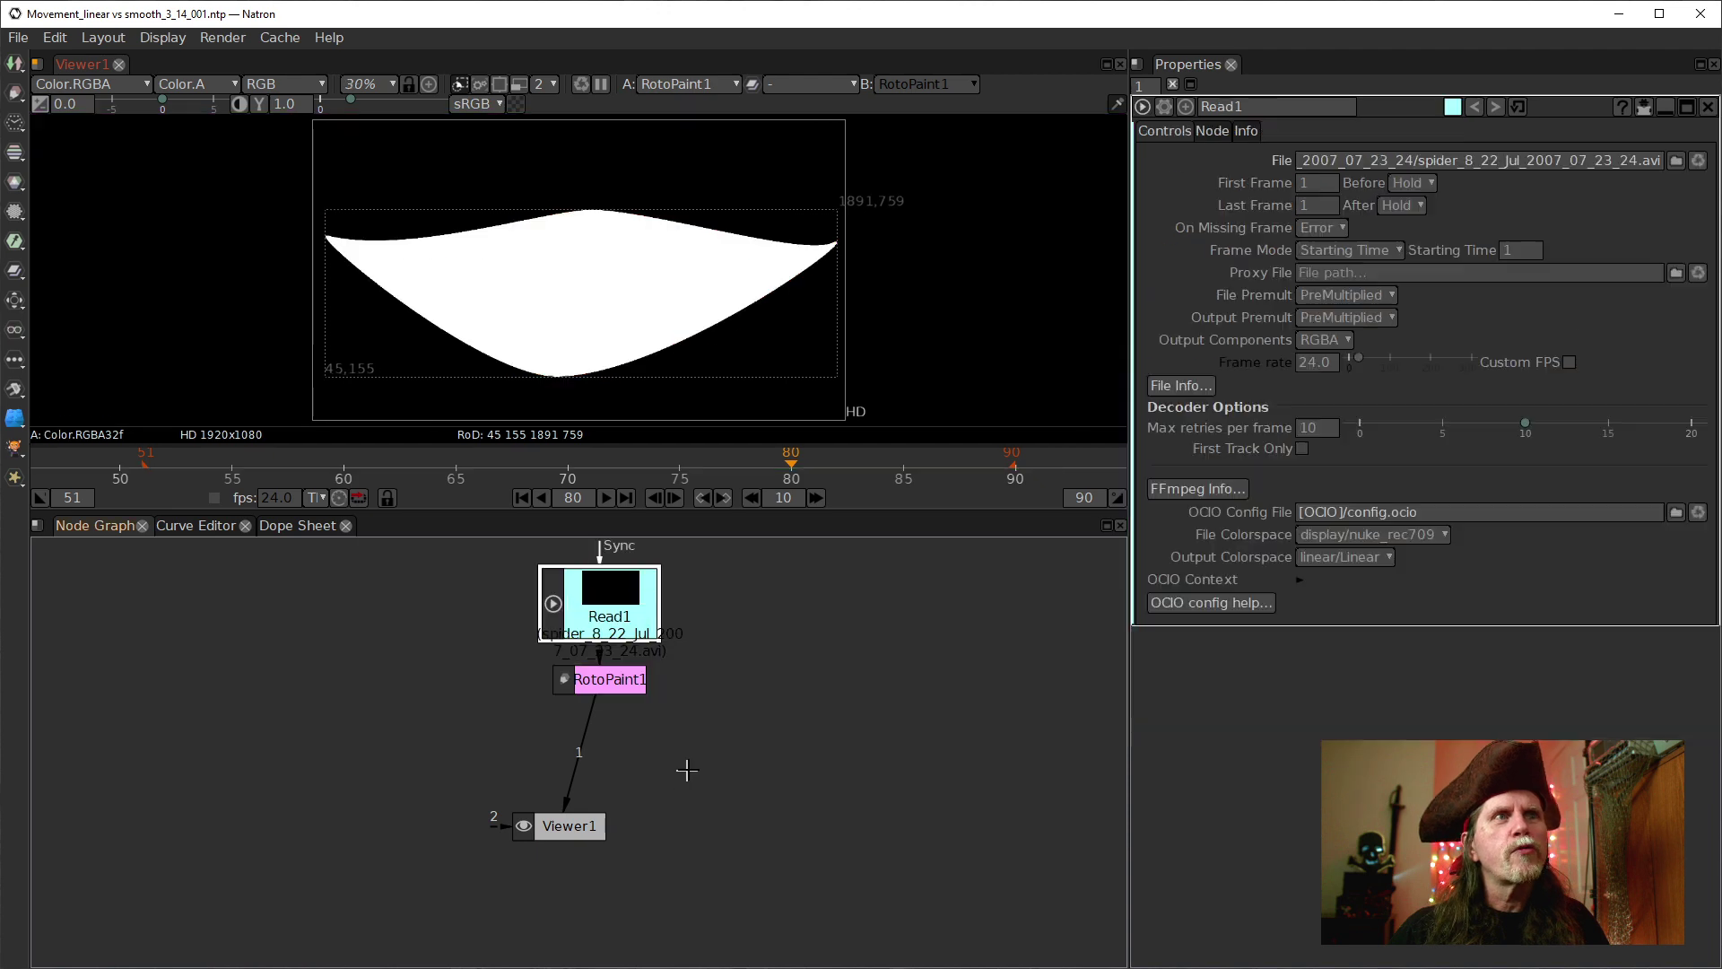
Move Read1 left of RotoPaint1, detach it from RotoPaint1's background input, and connect Viewer1 to Read1
{"action": "left_click_drag", "start_coordinate": [619, 592], "coordinate": [309, 668]}
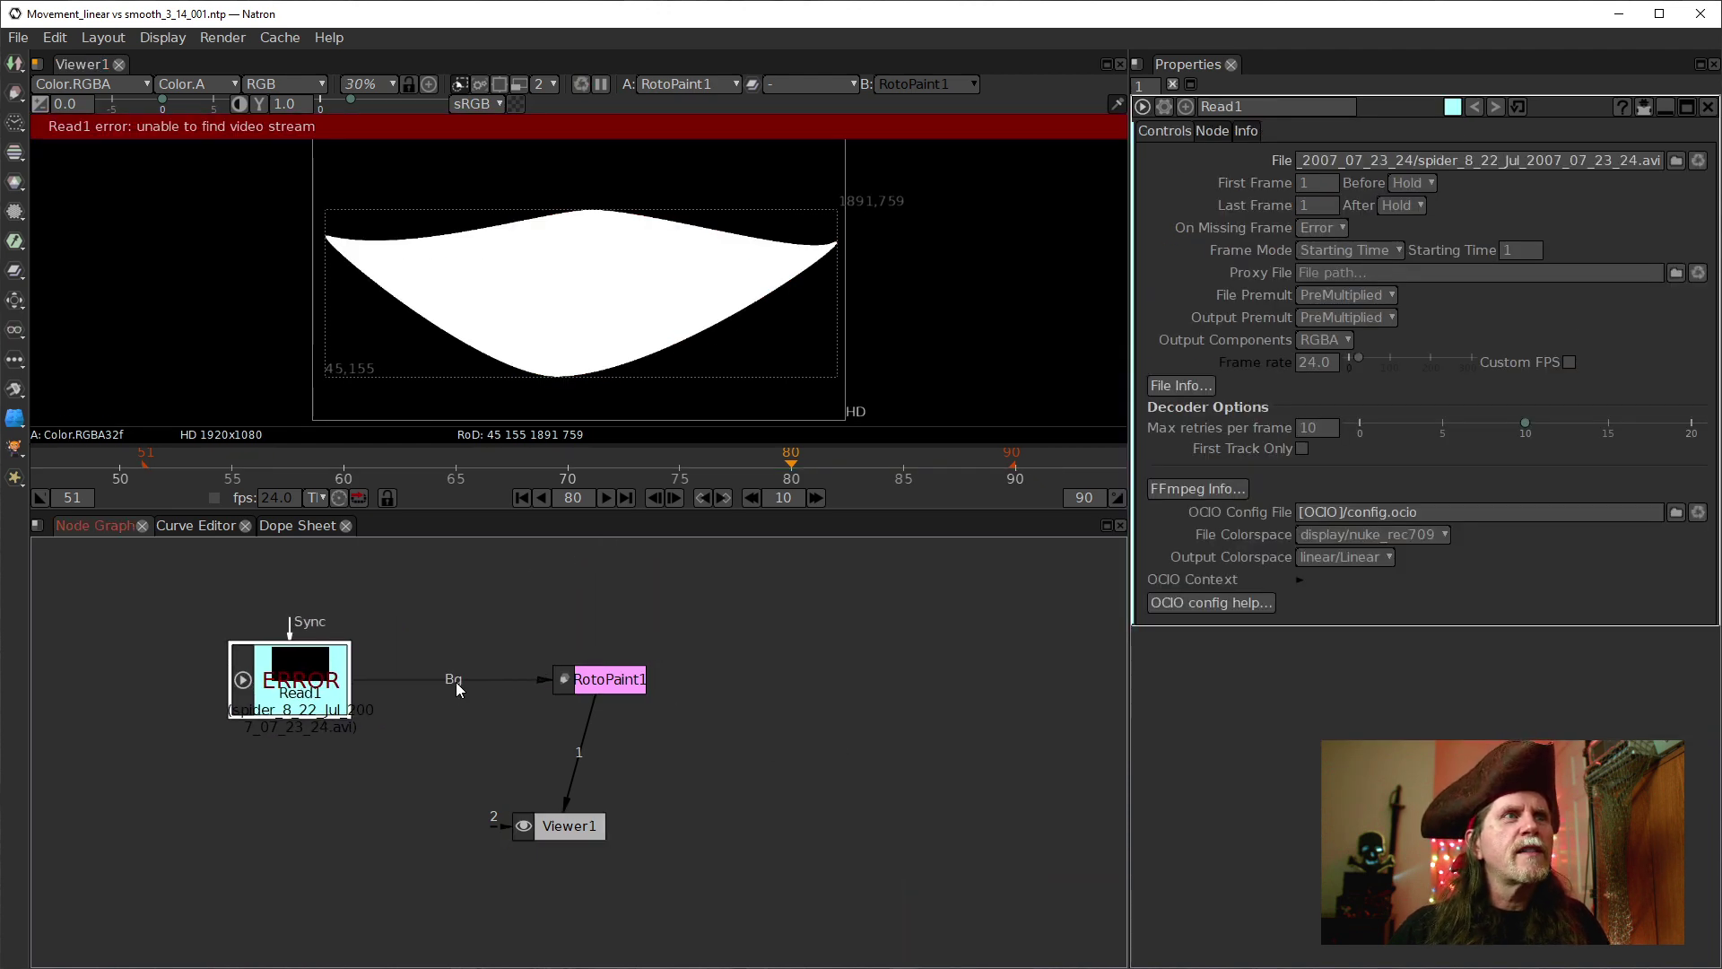
{"action": "left_click_drag", "start_coordinate": [454, 680], "coordinate": [459, 750]}
{"action": "left_click_drag", "start_coordinate": [581, 777], "coordinate": [365, 696]}
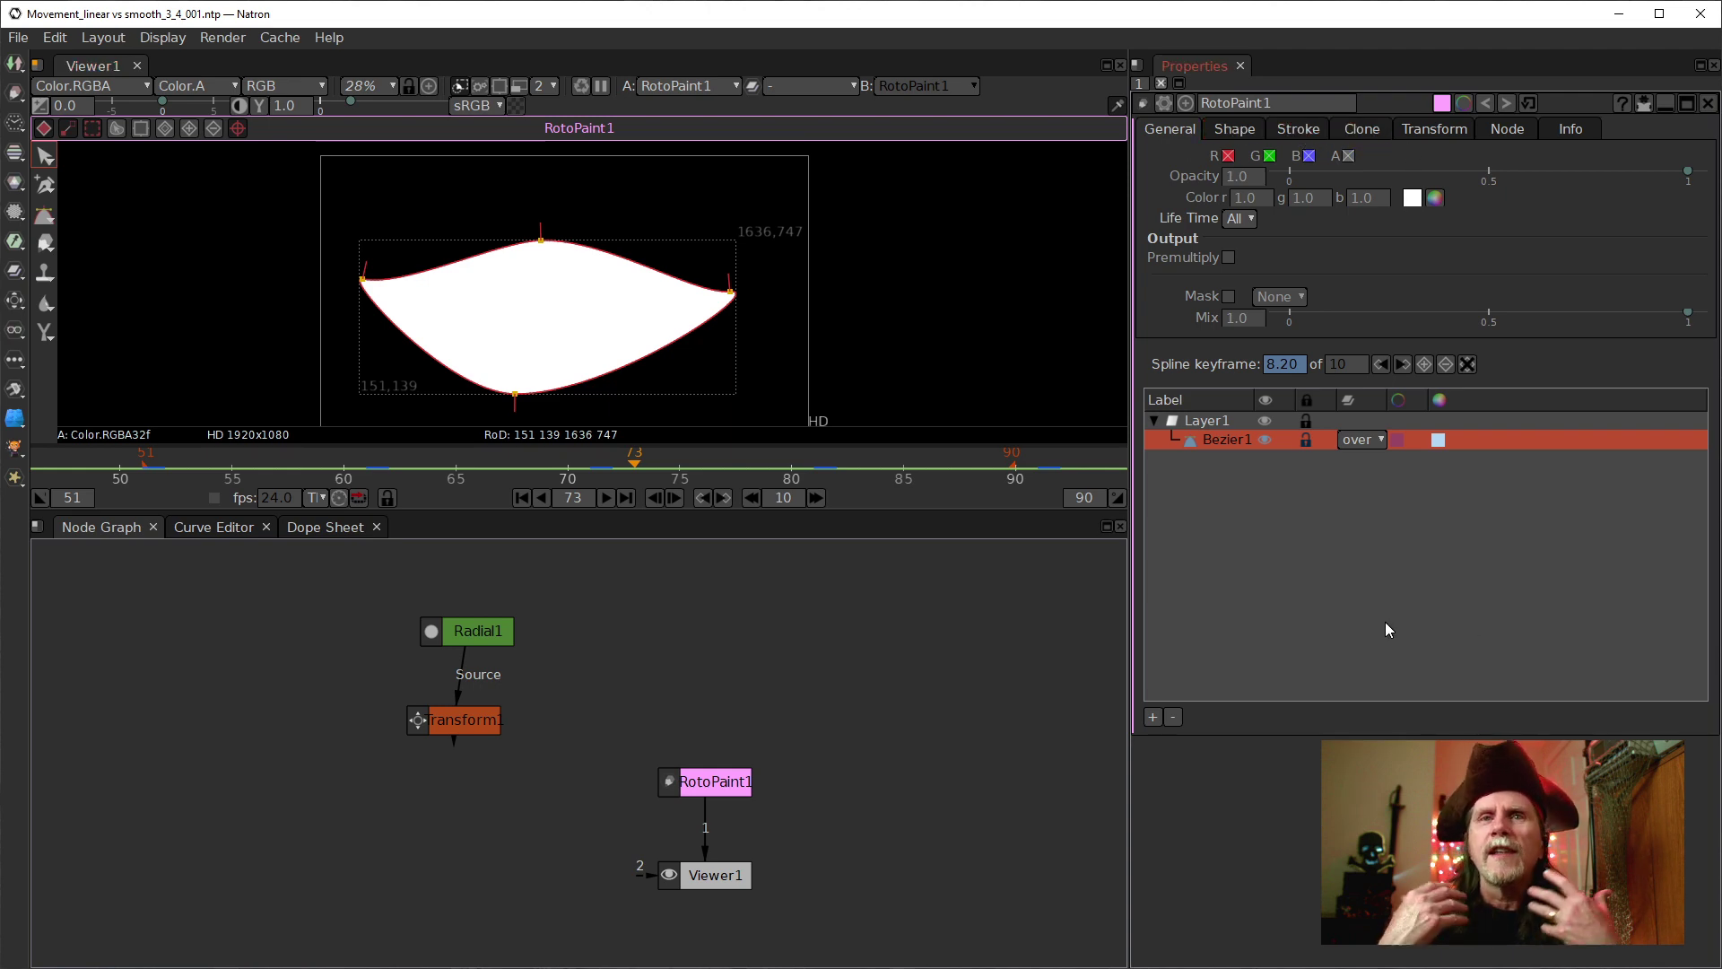
{"action": "mouse_move", "coordinate": [1386, 630]}
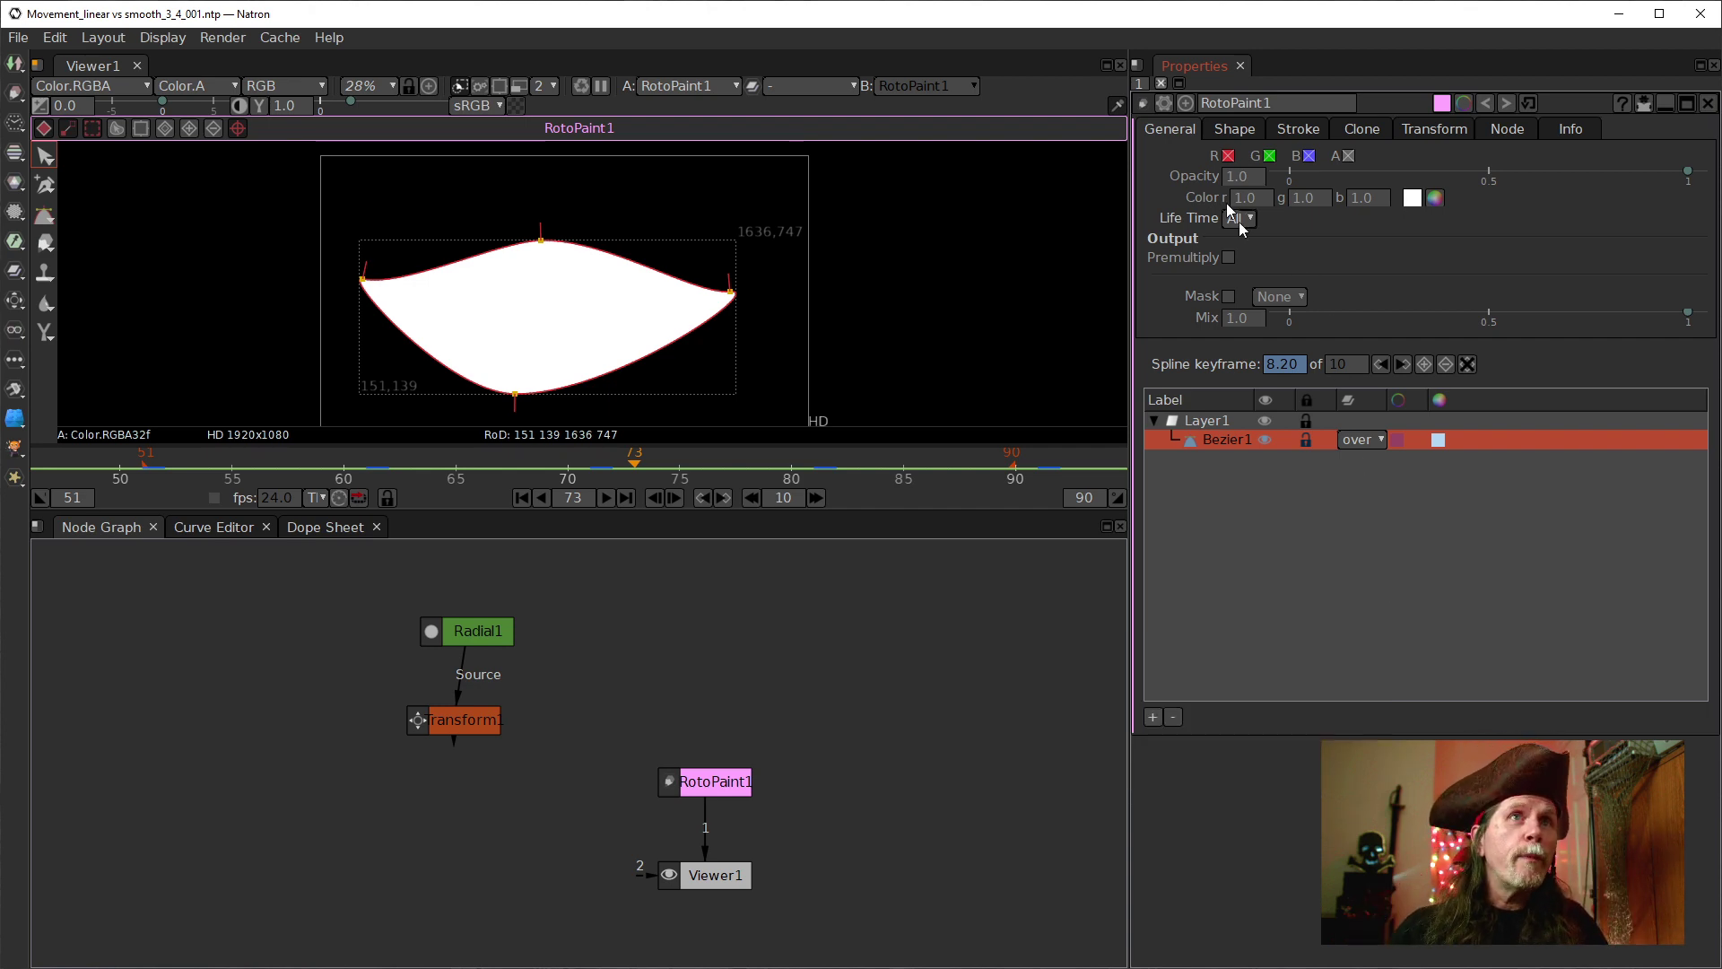
{"action": "mouse_move", "coordinate": [1343, 400]}
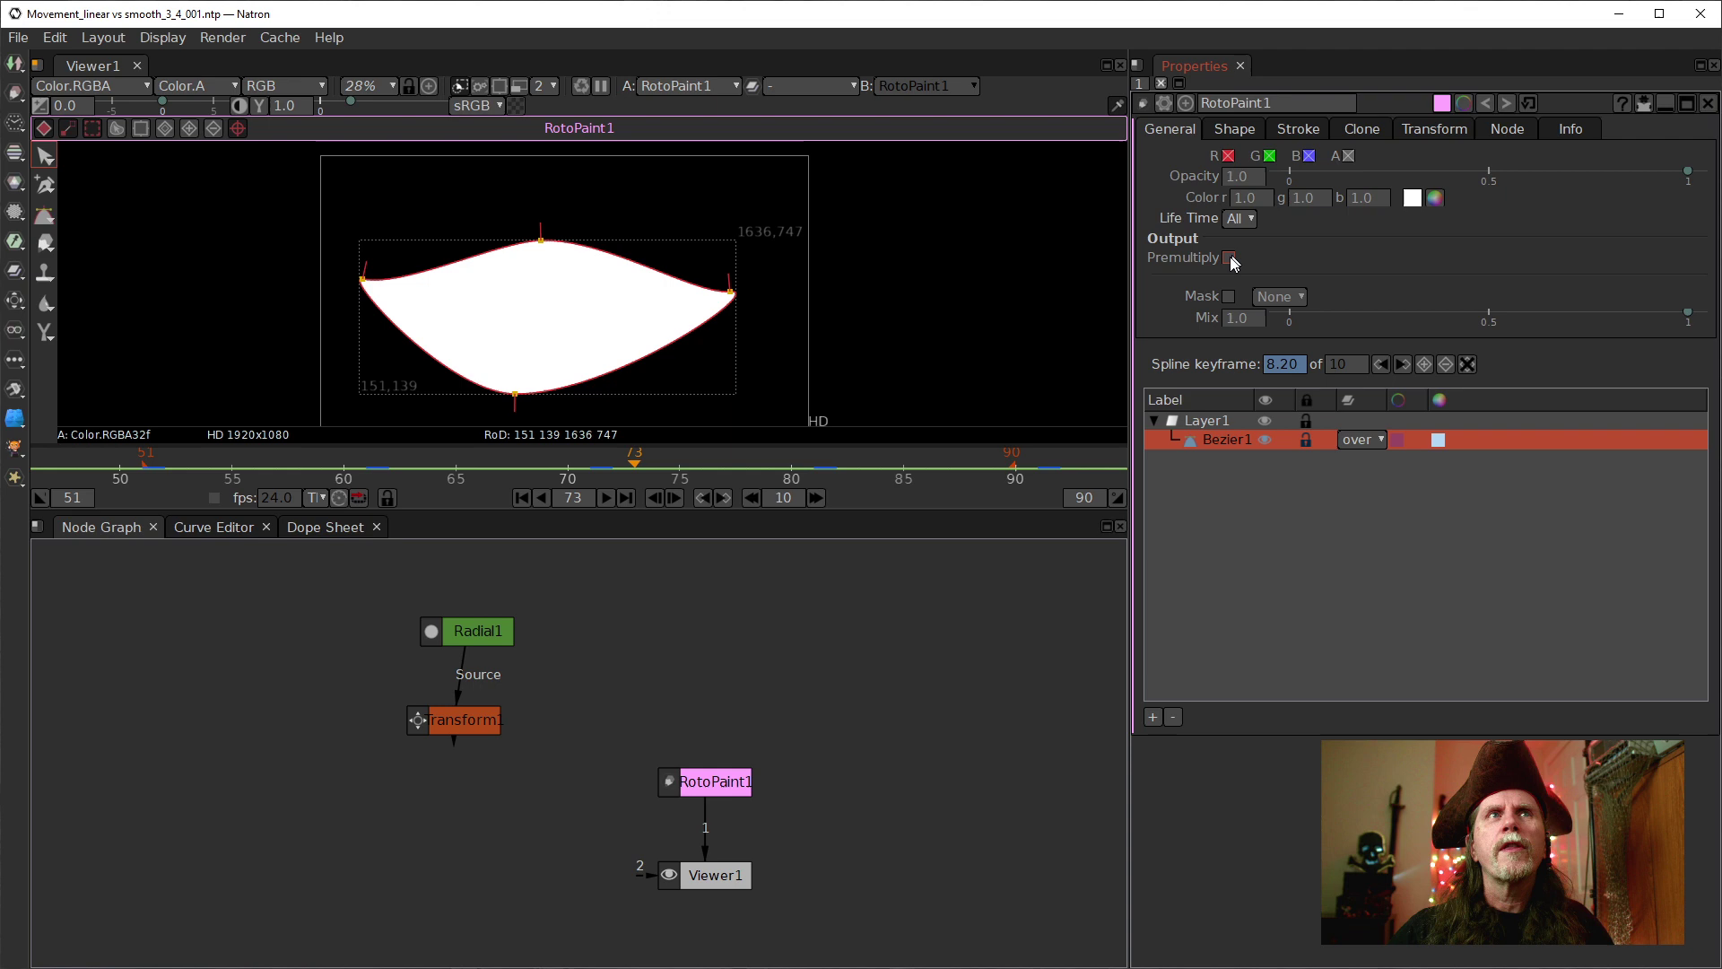
{"action": "mouse_move", "coordinate": [1229, 257]}
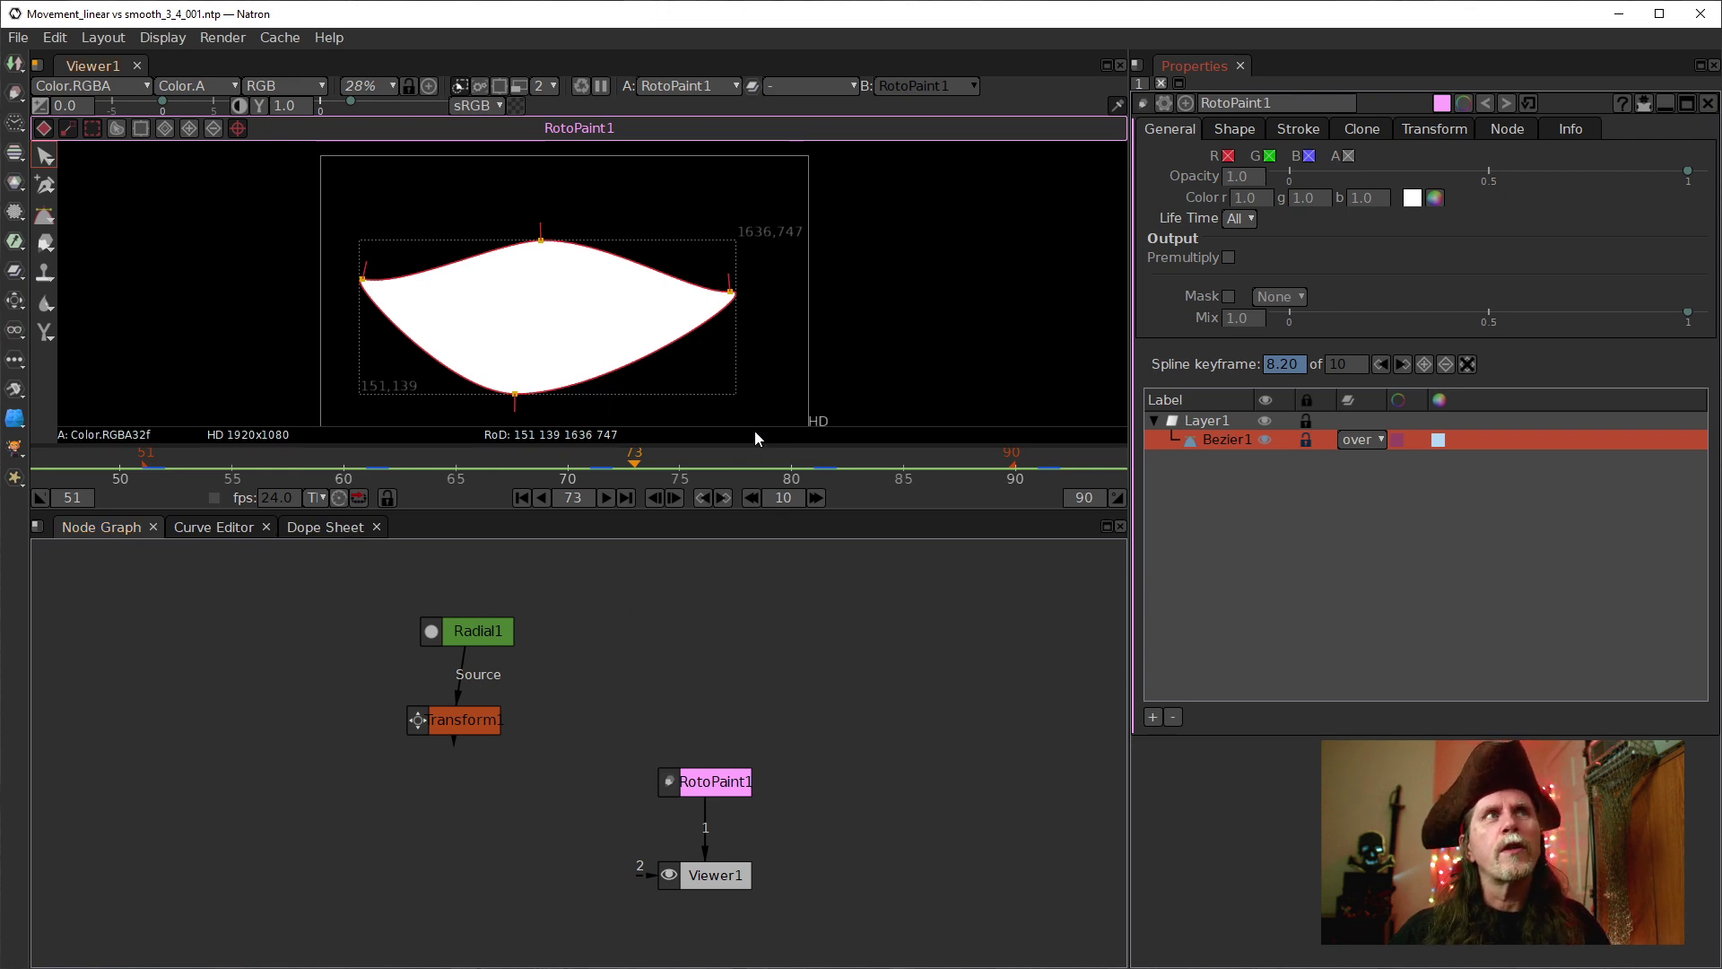
{"action": "mouse_move", "coordinate": [755, 430]}
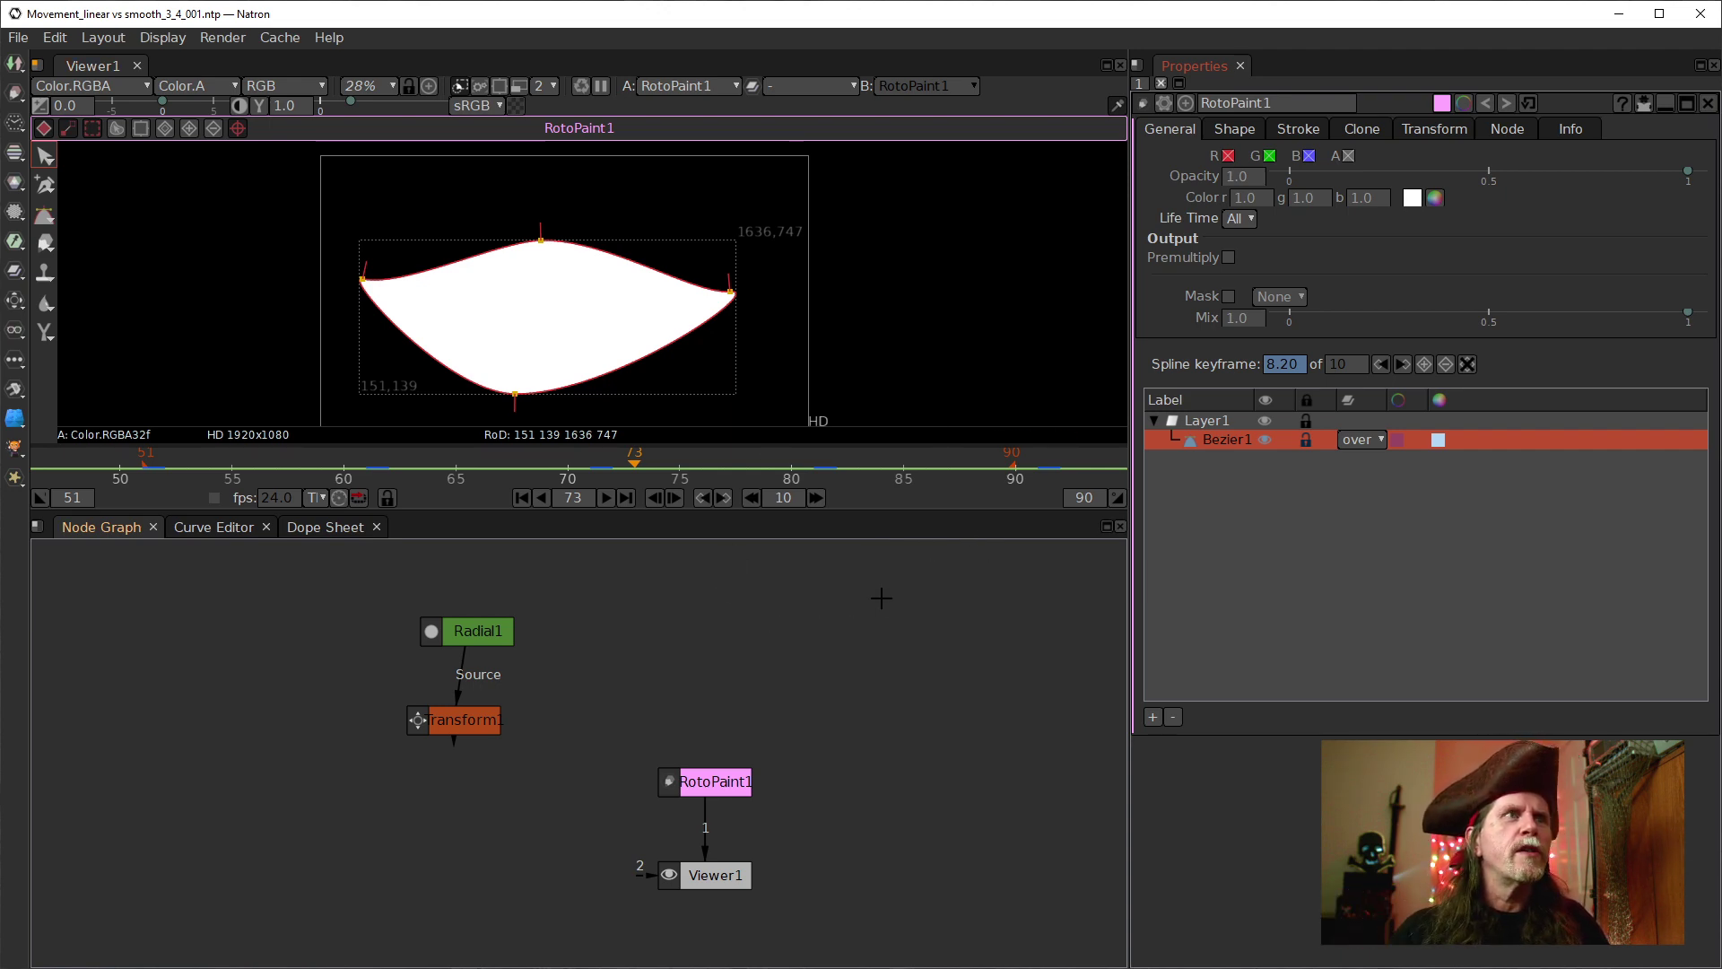
Rearrange the graph: Transform1 under Radial1, both lower left, RotoPaint1 moved up
{"action": "left_click_drag", "start_coordinate": [455, 723], "coordinate": [355, 773]}
{"action": "left_click_drag", "start_coordinate": [457, 645], "coordinate": [254, 729]}
{"action": "left_click_drag", "start_coordinate": [363, 777], "coordinate": [262, 815]}
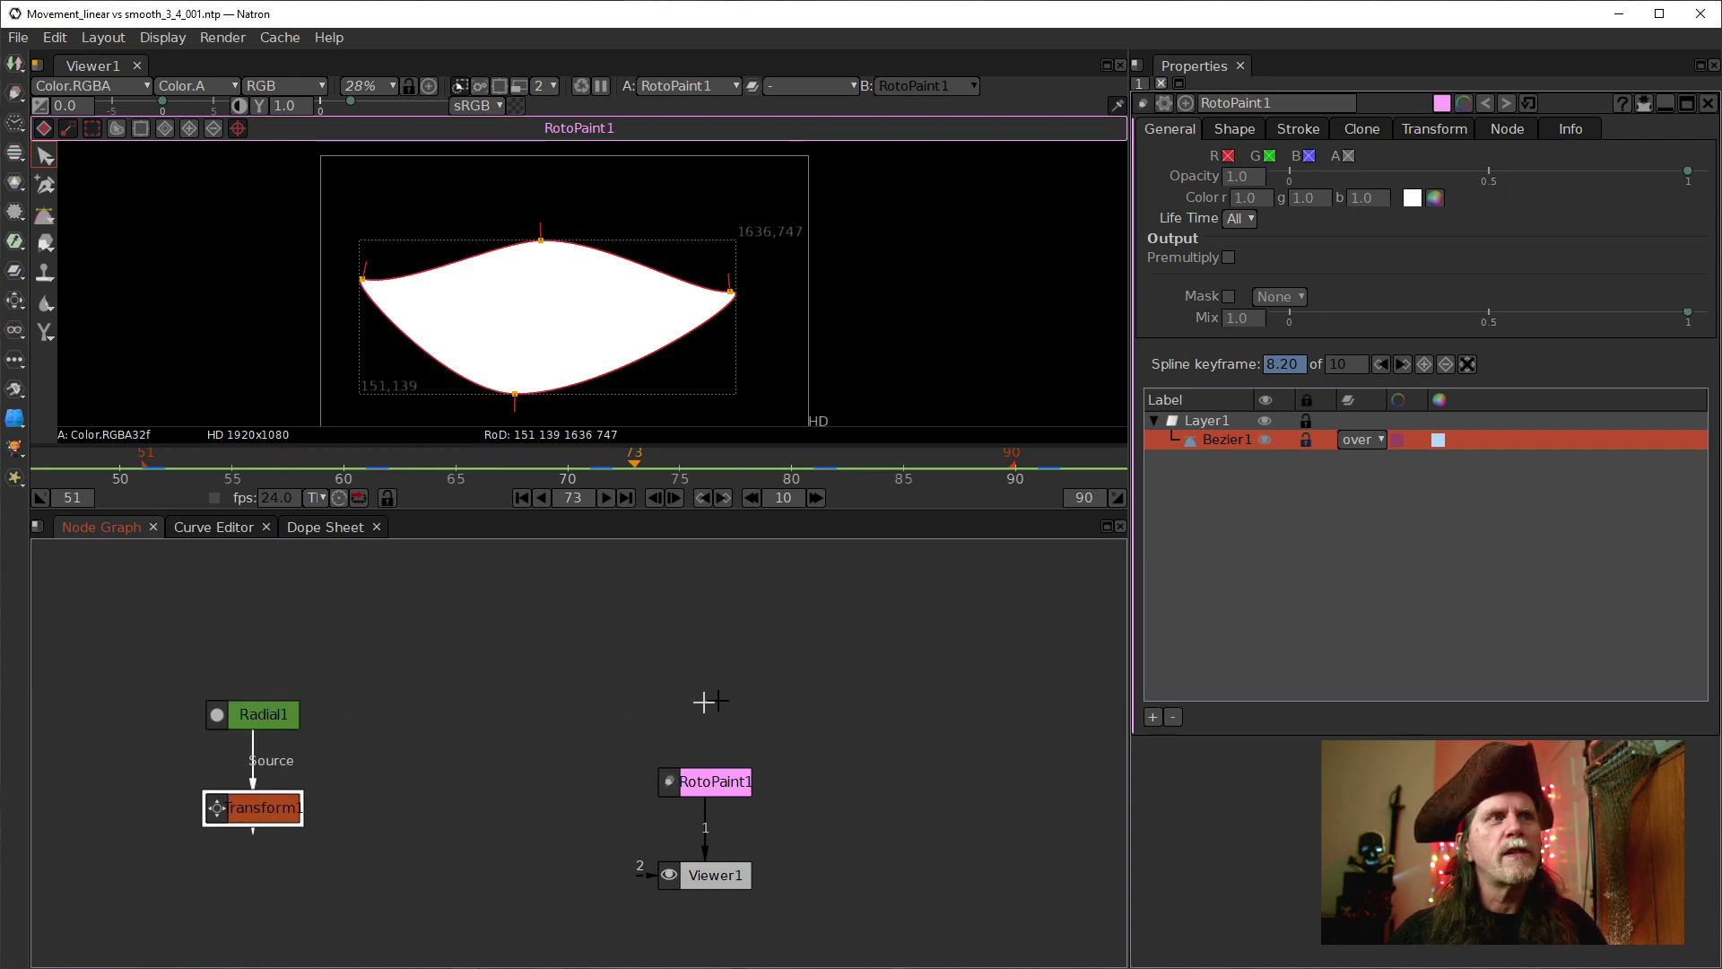
{"action": "left_click_drag", "start_coordinate": [758, 779], "coordinate": [748, 702]}
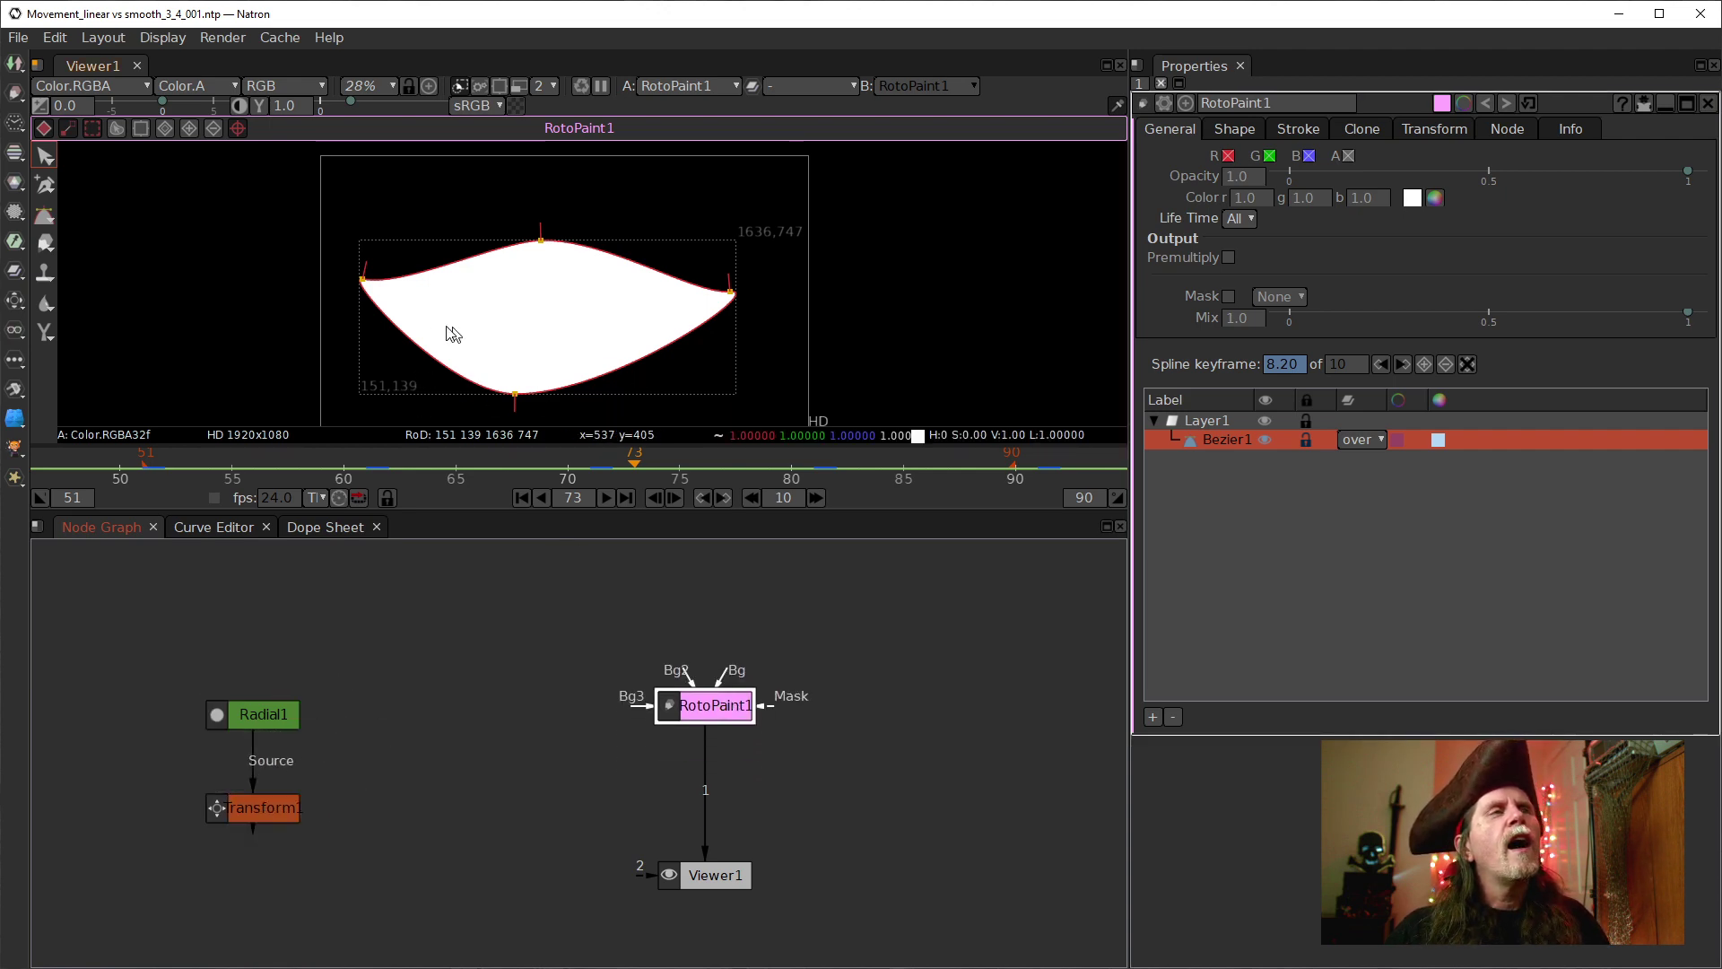
Scrub the timeline from frame 51 onward to review the Bezier easing, then bring the 3_14 project forward
{"action": "left_click", "coordinate": [143, 464]}
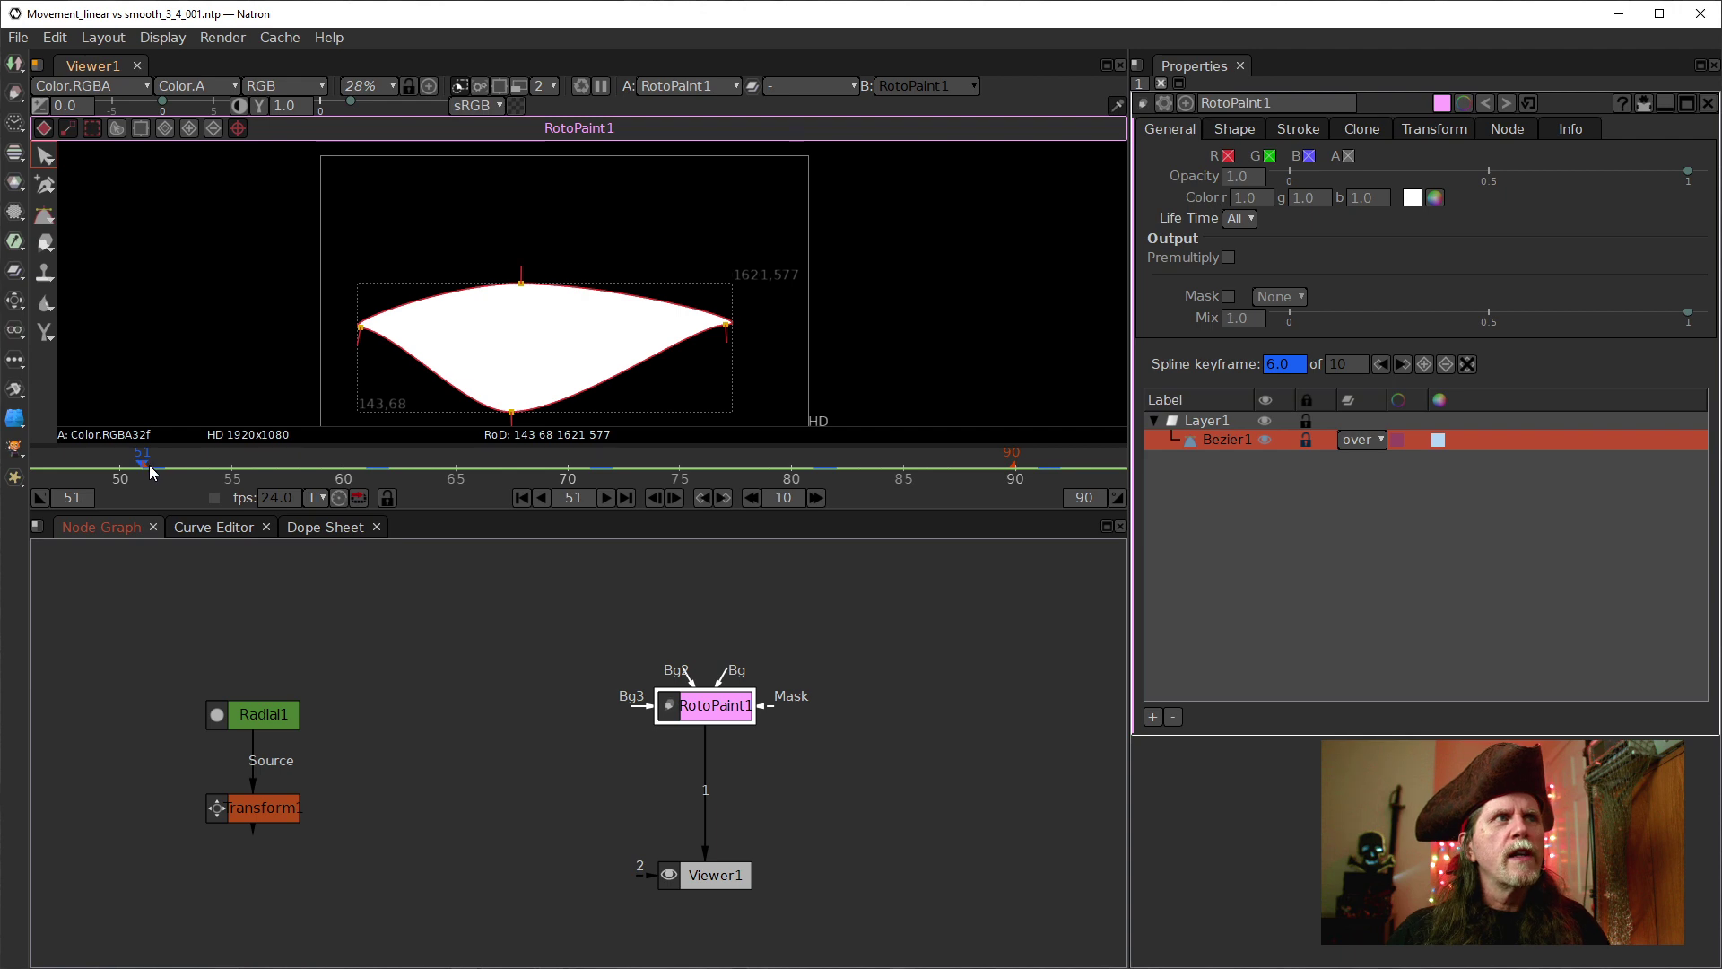
{"action": "left_click", "coordinate": [161, 467]}
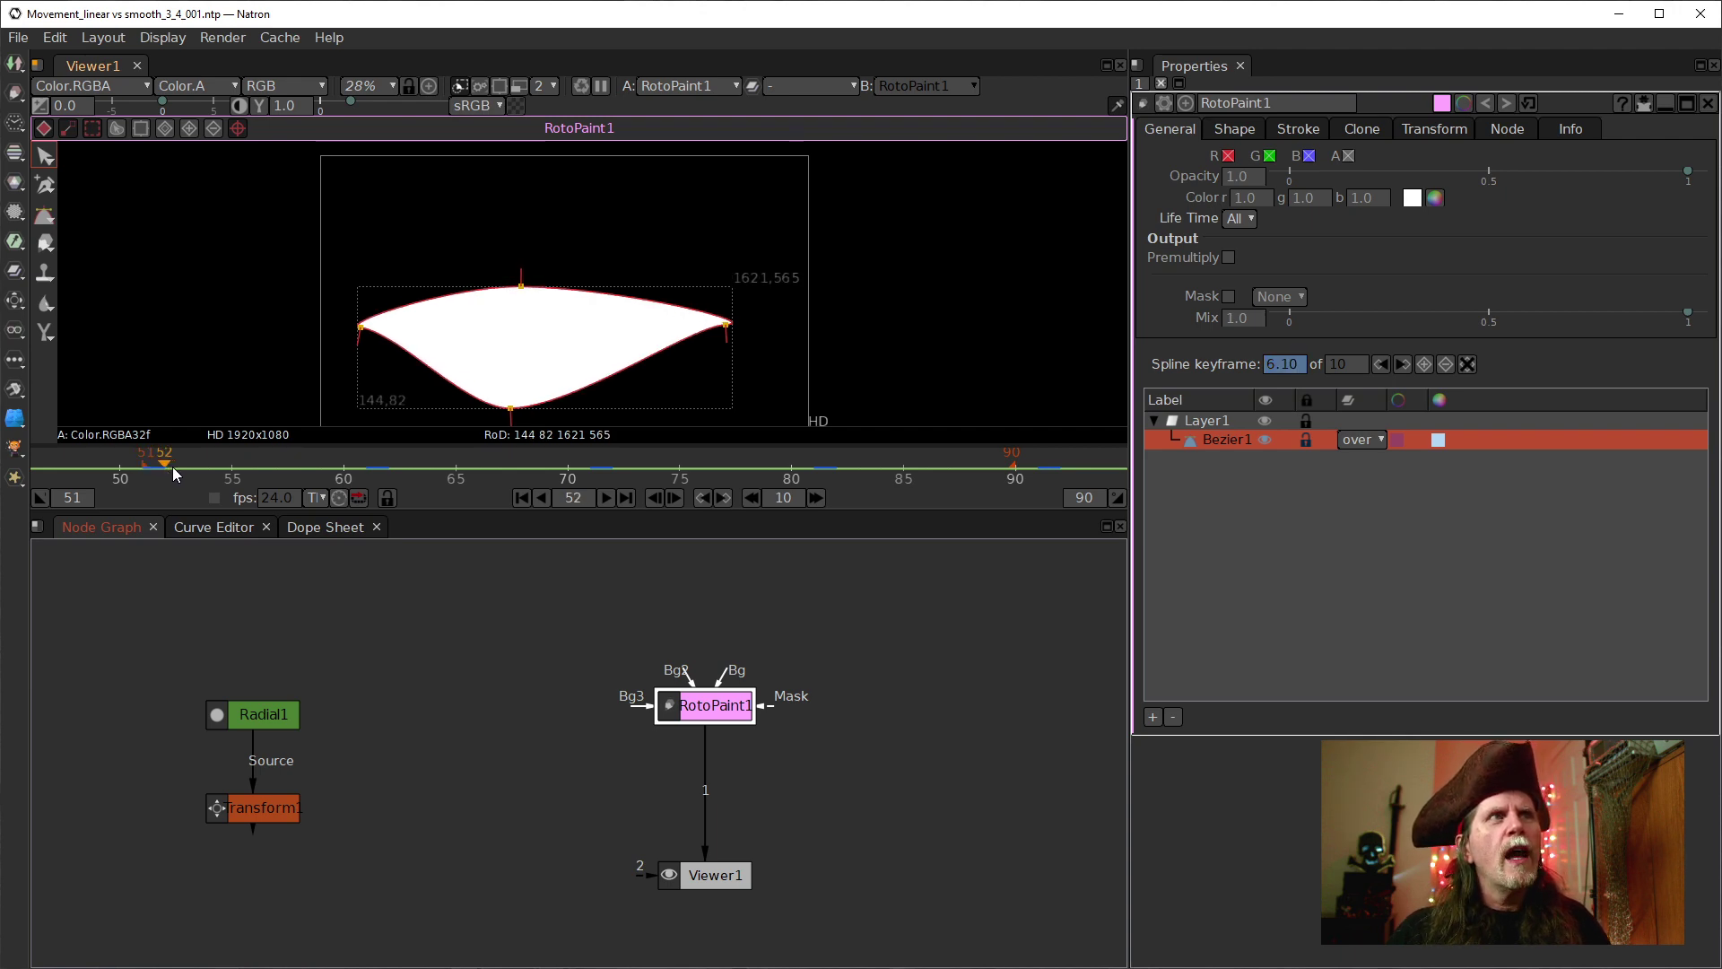
{"action": "left_click_drag", "start_coordinate": [175, 474], "coordinate": [253, 462]}
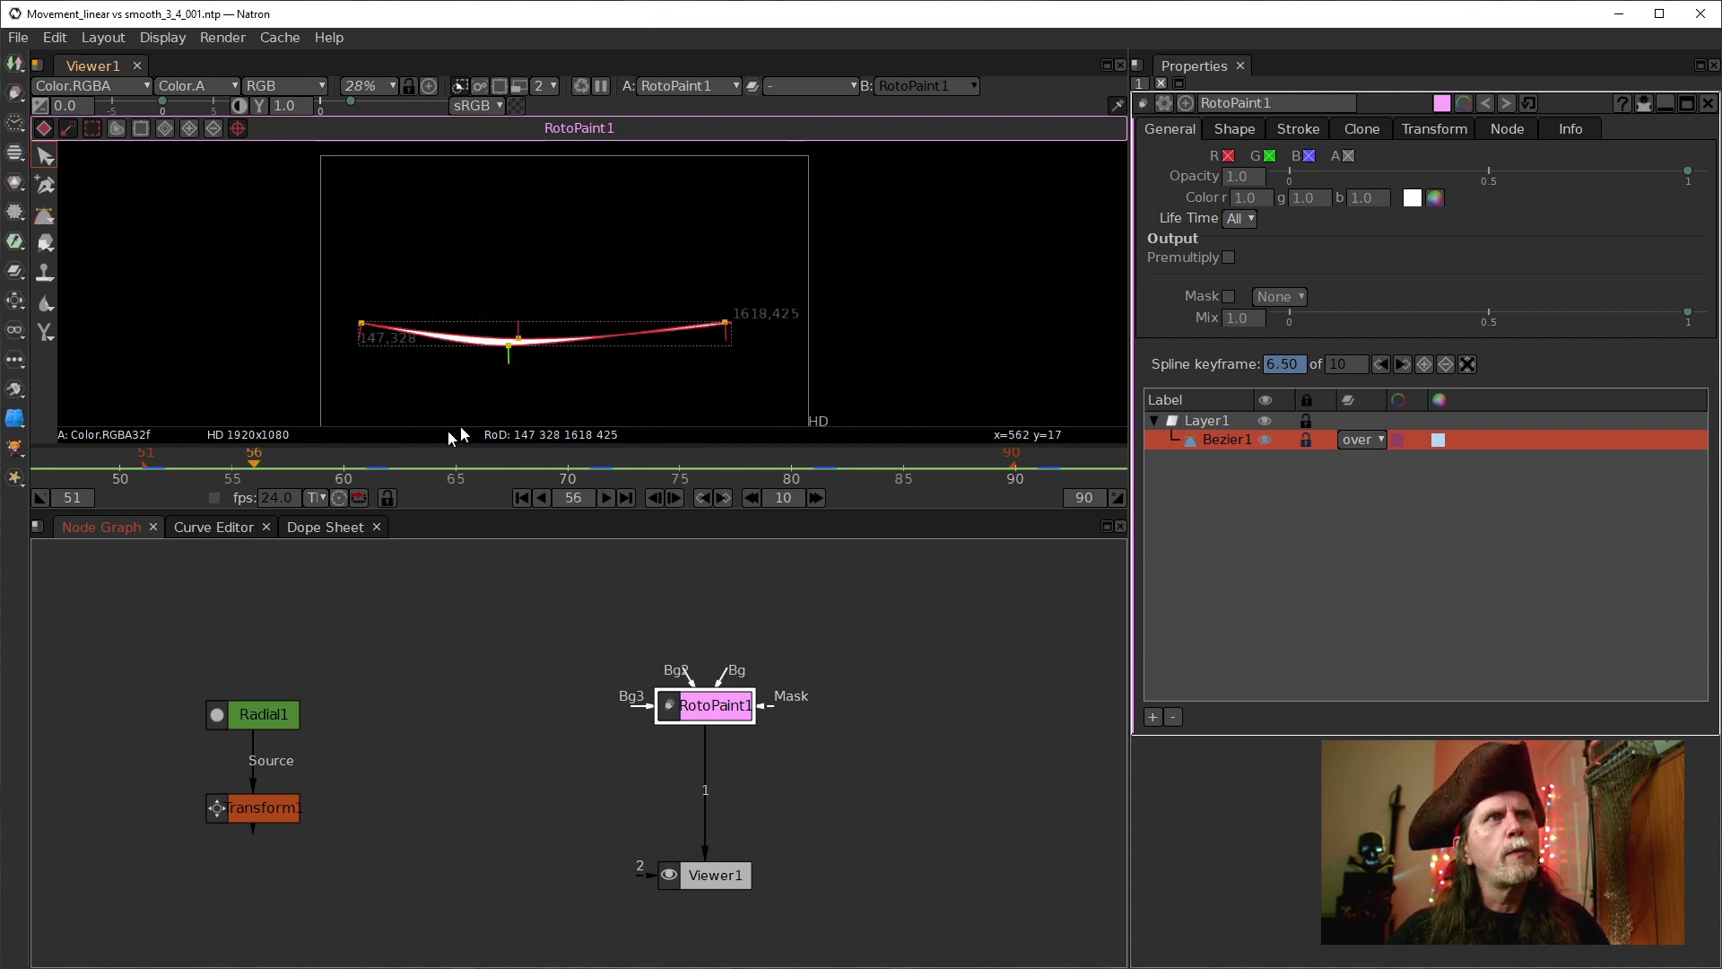
{"action": "left_click", "coordinate": [275, 473]}
{"action": "mouse_move", "coordinate": [284, 473]}
{"action": "left_mouse_down"}
{"action": "mouse_move", "coordinate": [579, 489]}
{"action": "mouse_move", "coordinate": [299, 487]}
{"action": "left_mouse_up"}
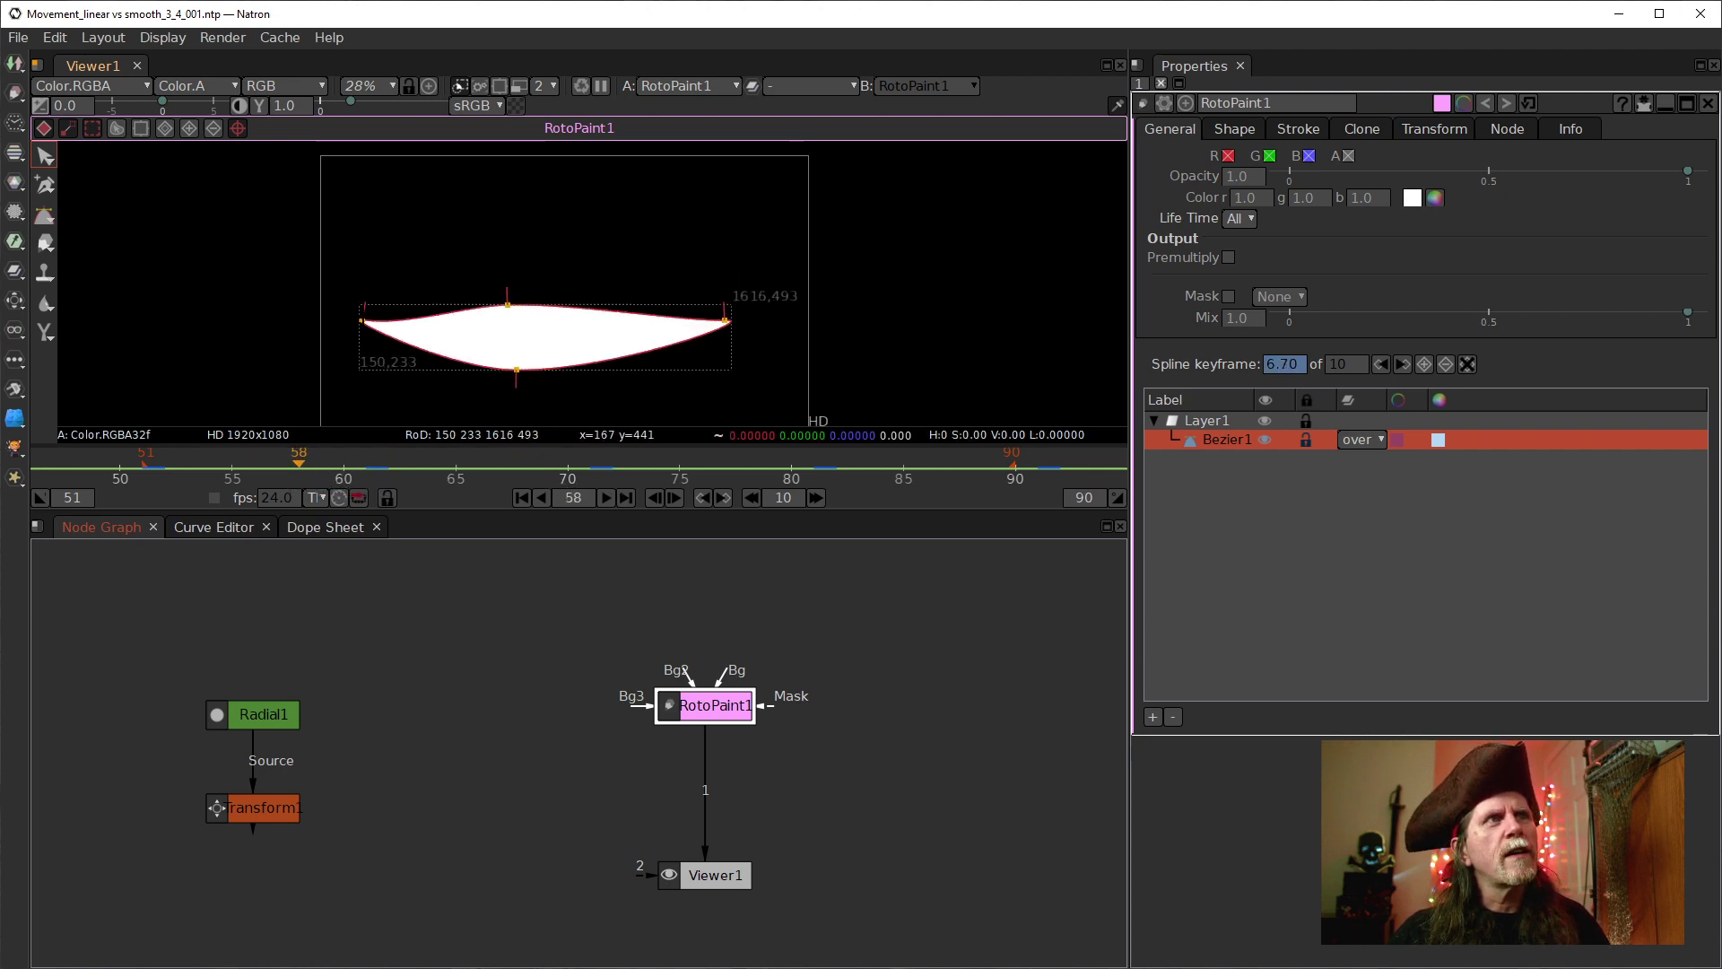
{"action": "mouse_move", "coordinate": [299, 465]}
{"action": "left_mouse_down"}
{"action": "mouse_move", "coordinate": [344, 467]}
{"action": "mouse_move", "coordinate": [321, 464]}
{"action": "left_mouse_up"}
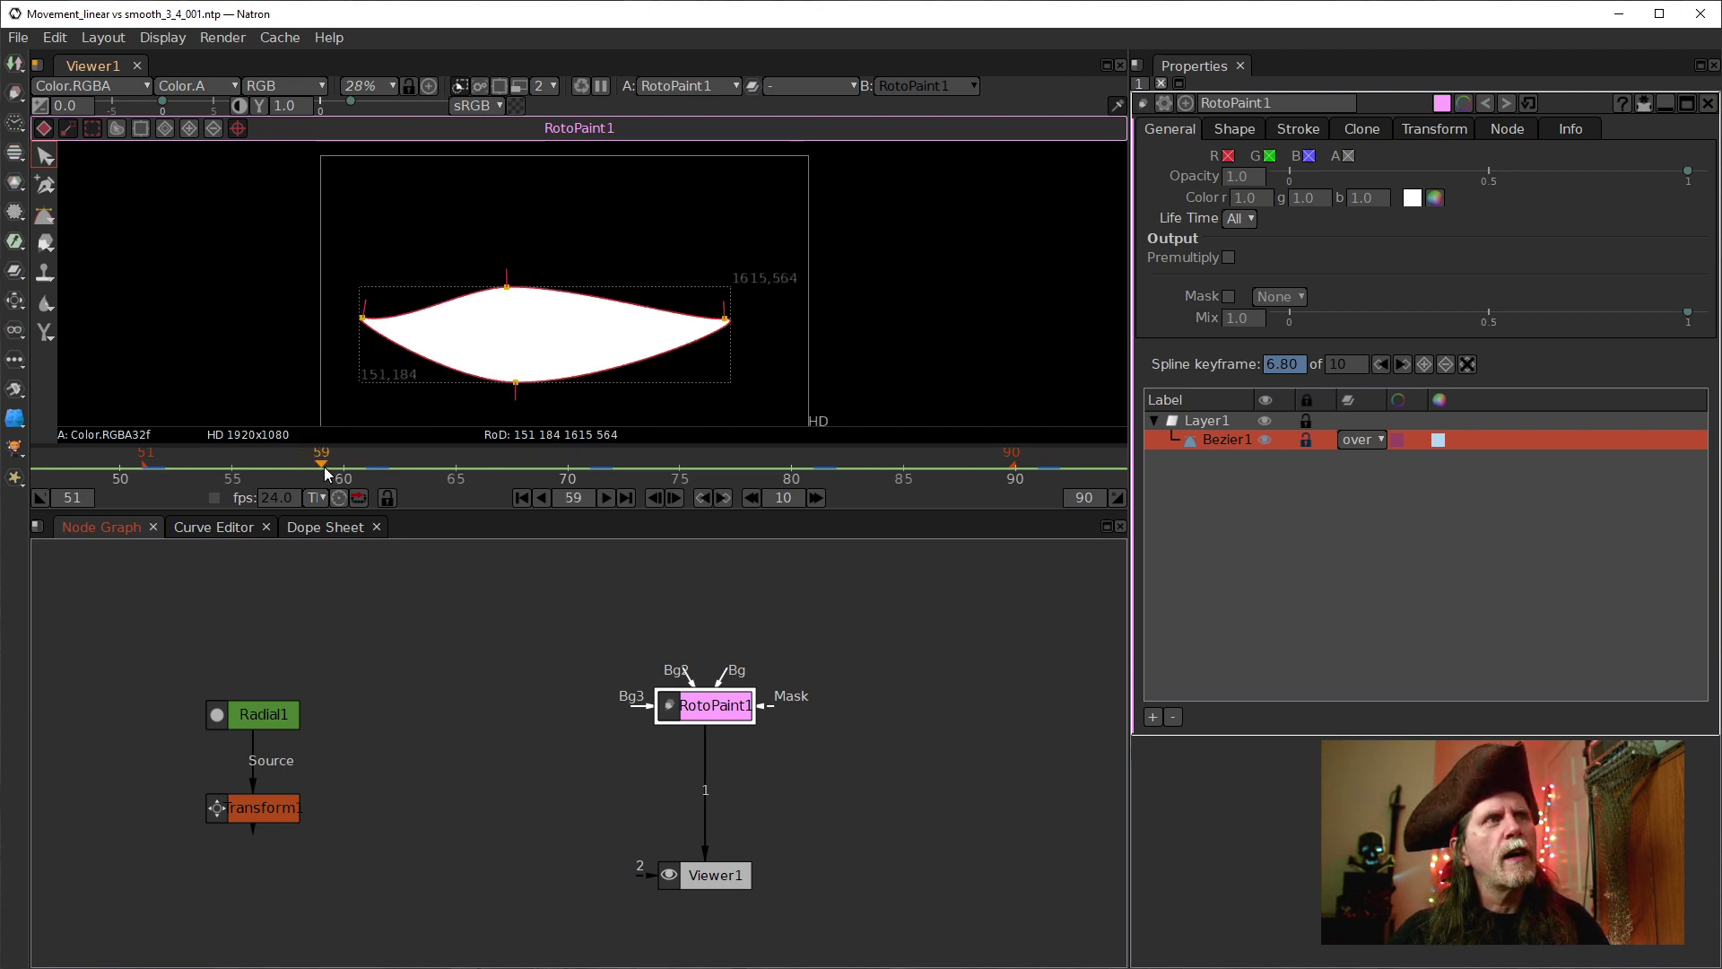
{"action": "left_click_drag", "start_coordinate": [323, 467], "coordinate": [613, 485]}
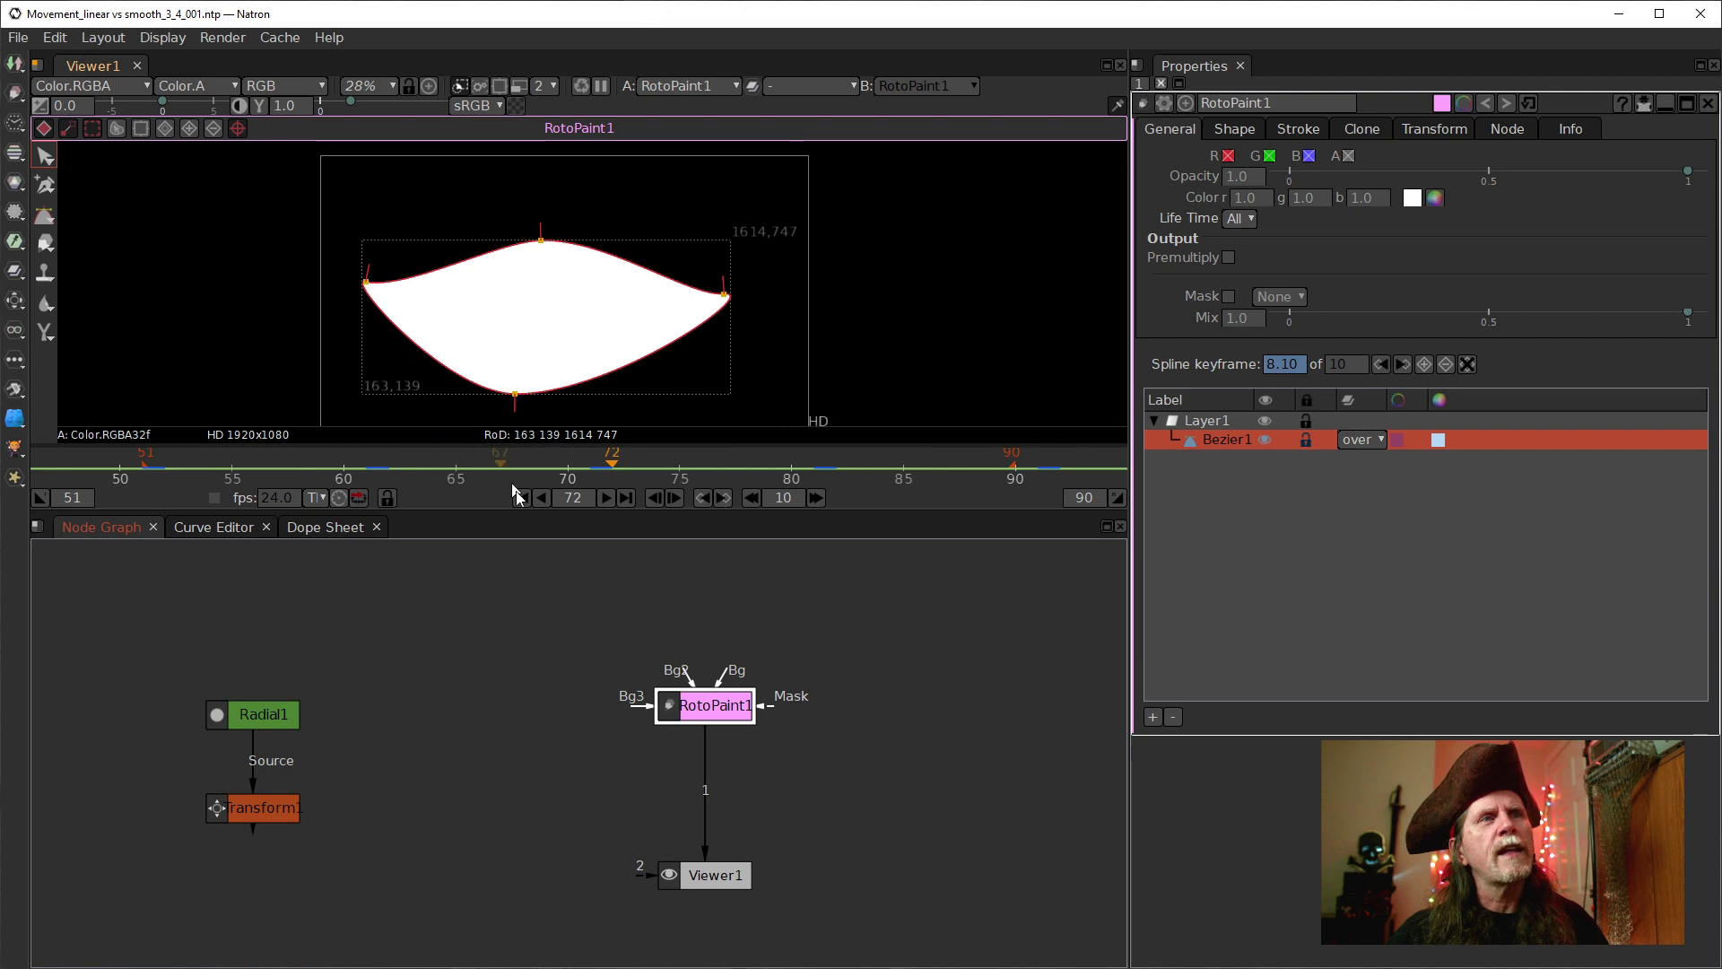
{"action": "left_click_drag", "start_coordinate": [619, 473], "coordinate": [1032, 498]}
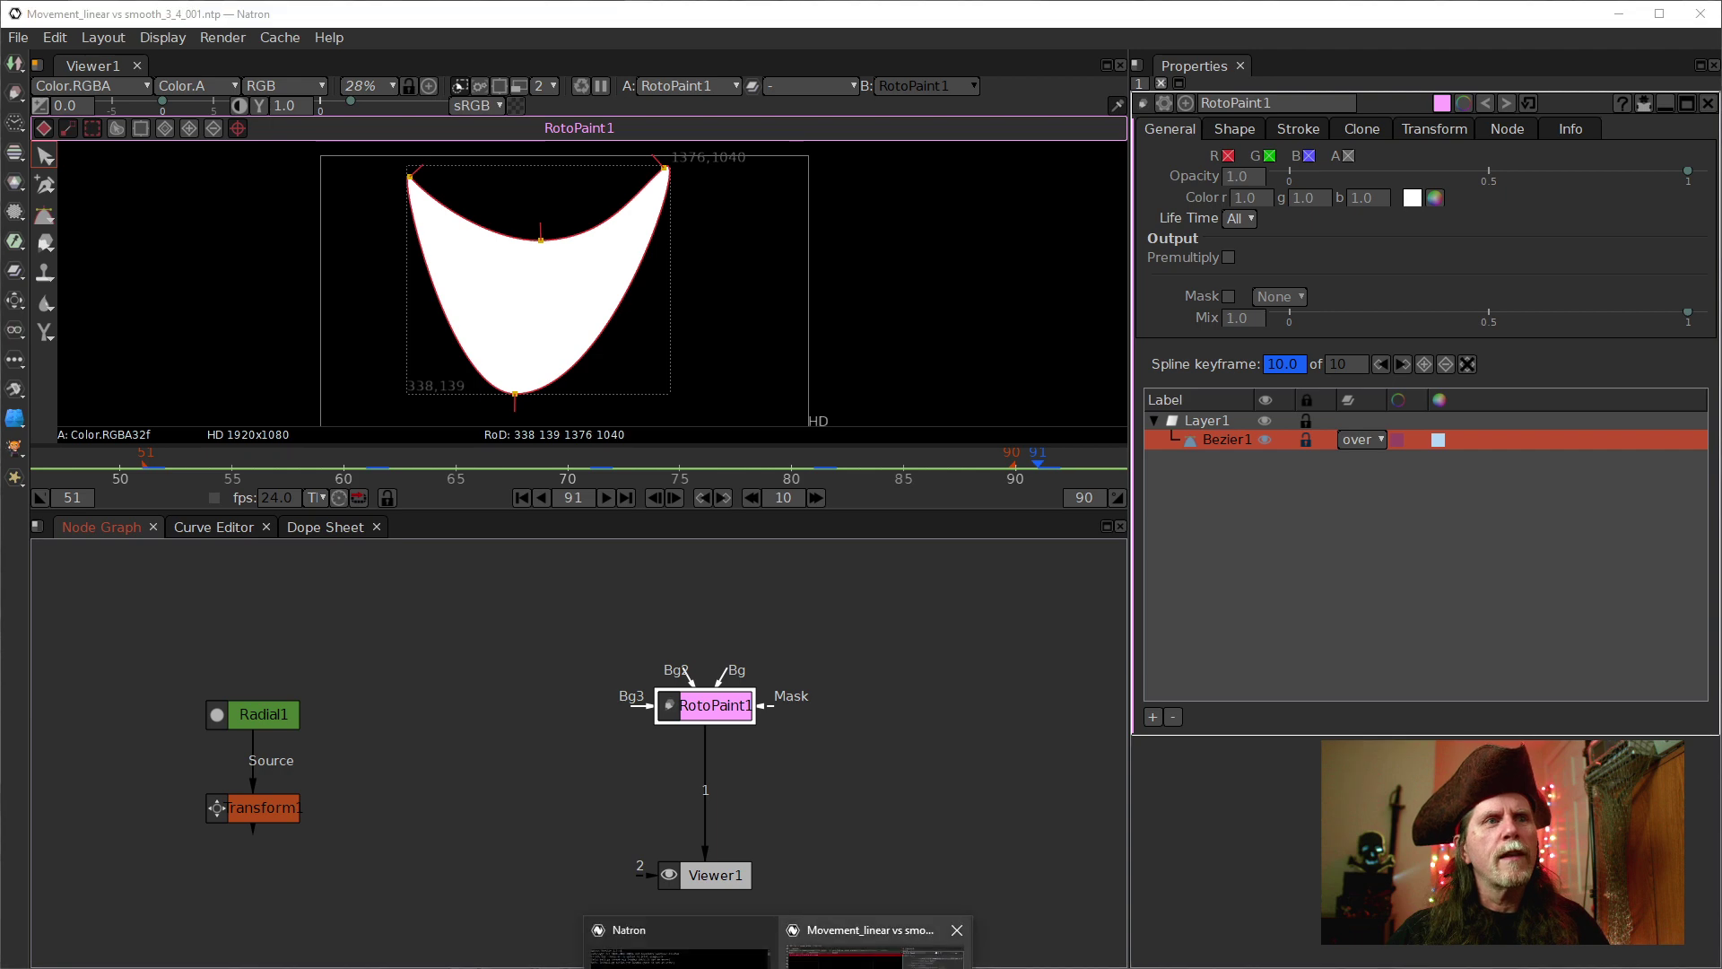
{"action": "left_click", "coordinate": [807, 933]}
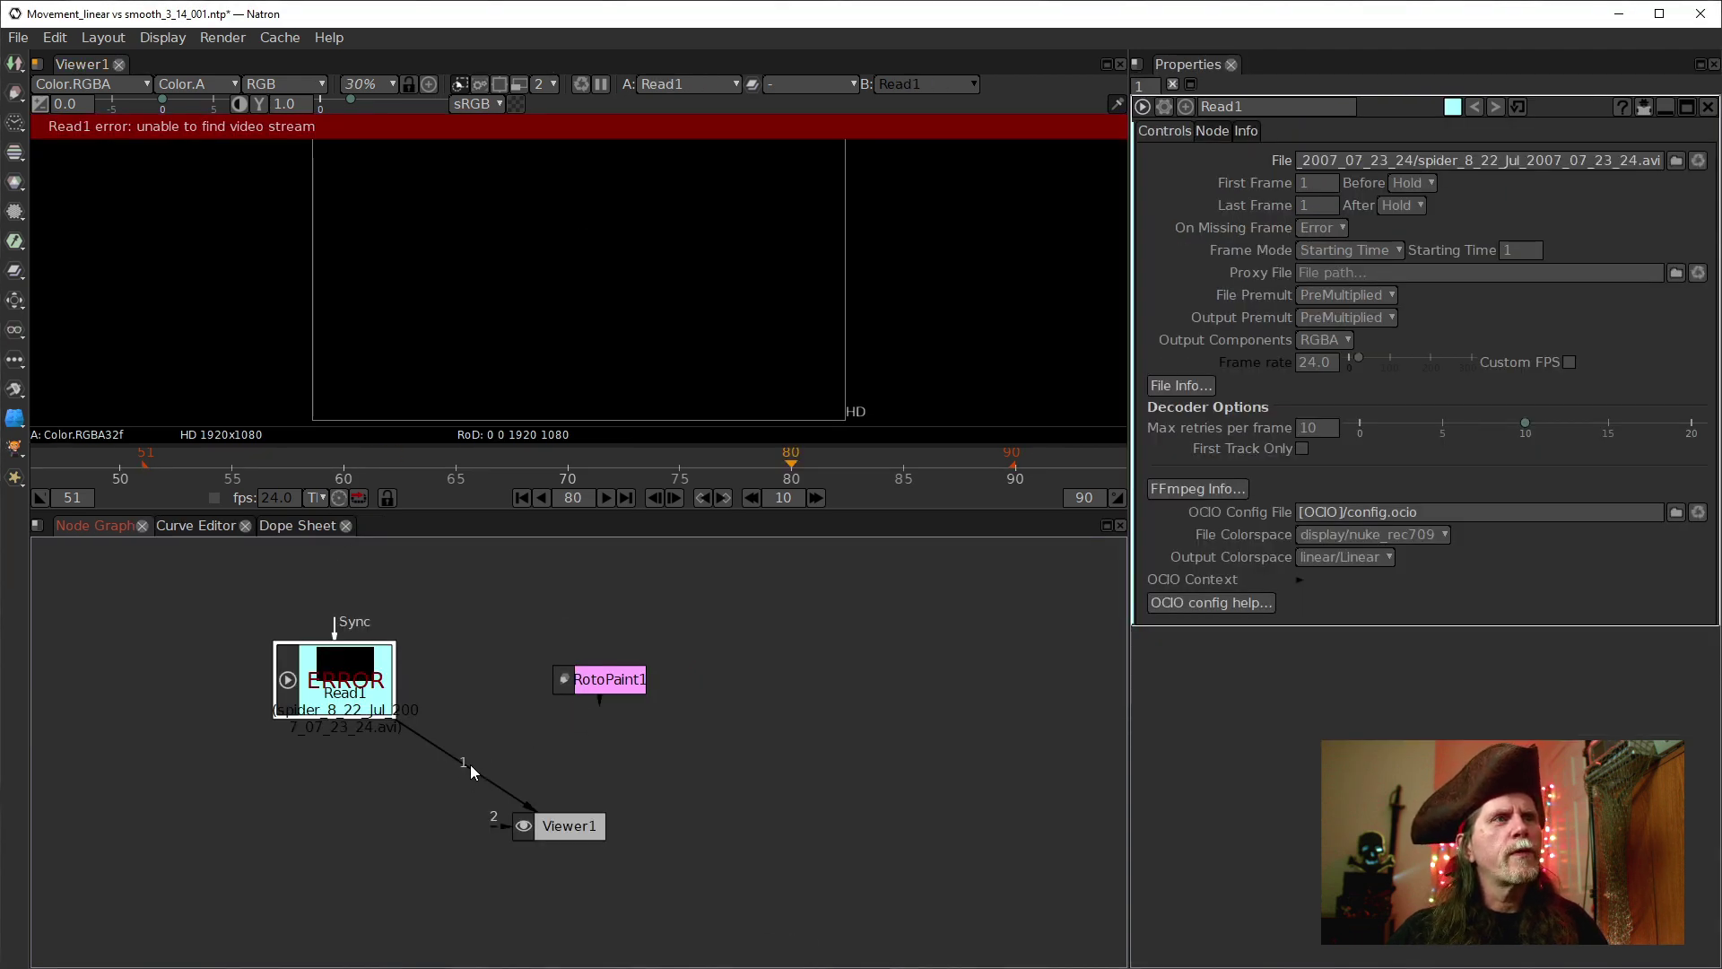
Connect Viewer1 to RotoPaint1, select it, and scrub the timeline to compare the shape's motion
{"action": "left_click_drag", "start_coordinate": [610, 687], "coordinate": [609, 689]}
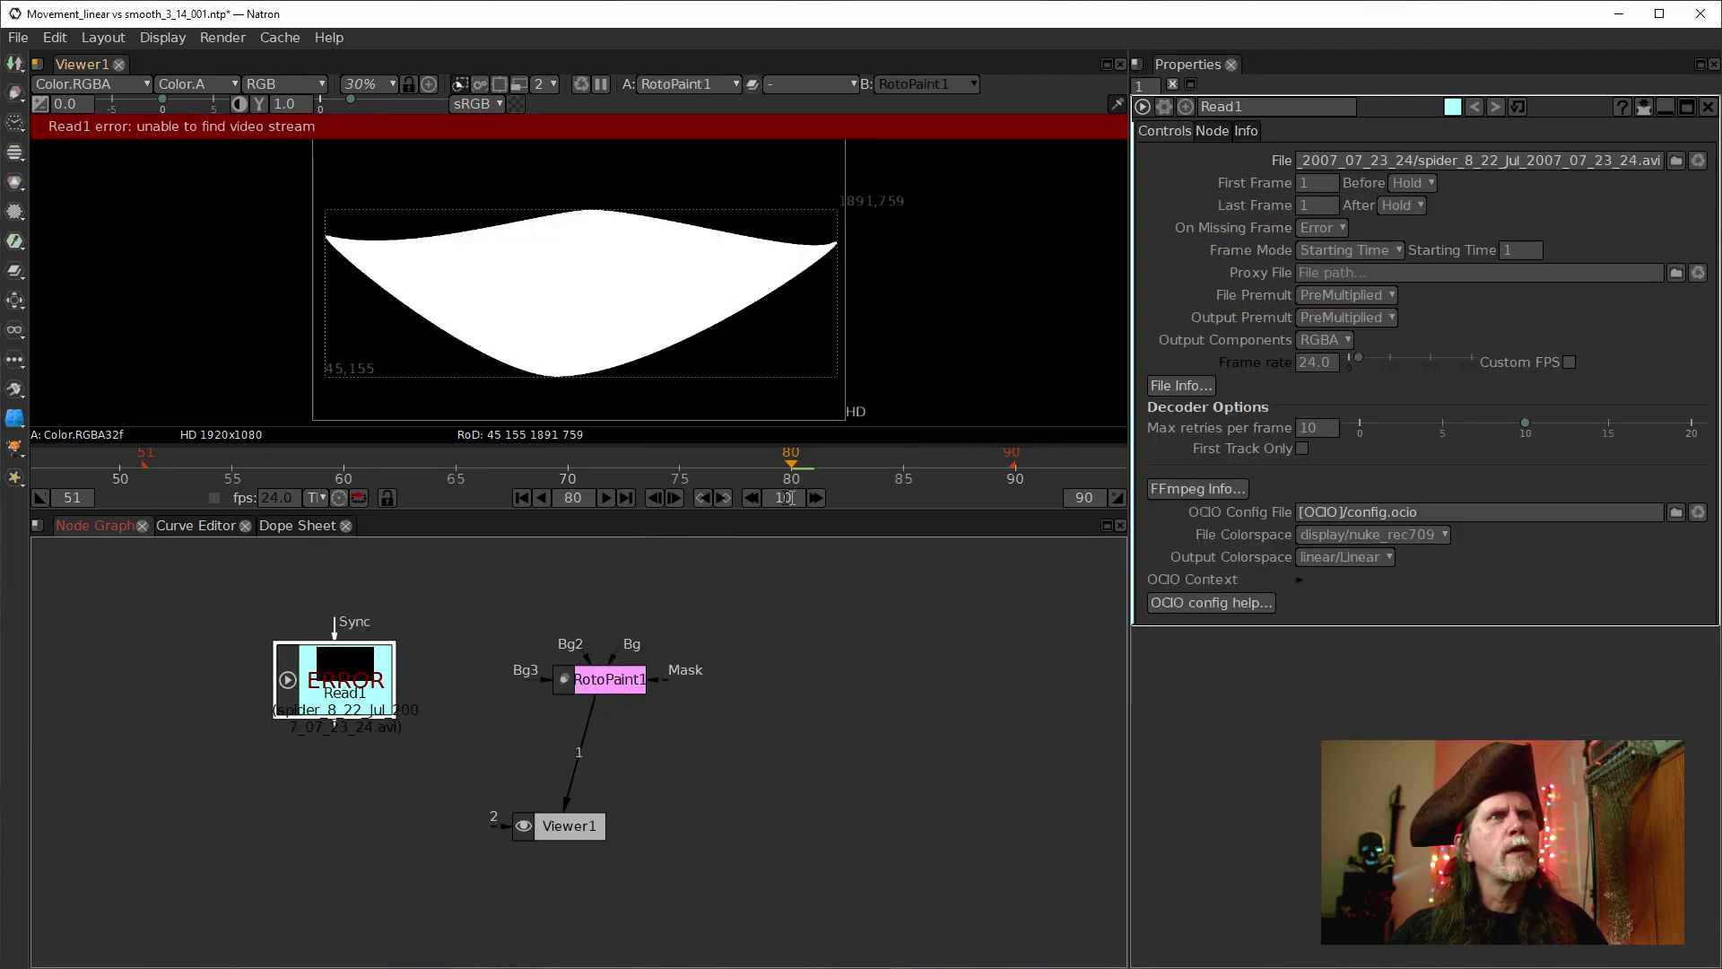
{"action": "left_click", "coordinate": [593, 688]}
{"action": "left_click", "coordinate": [346, 465]}
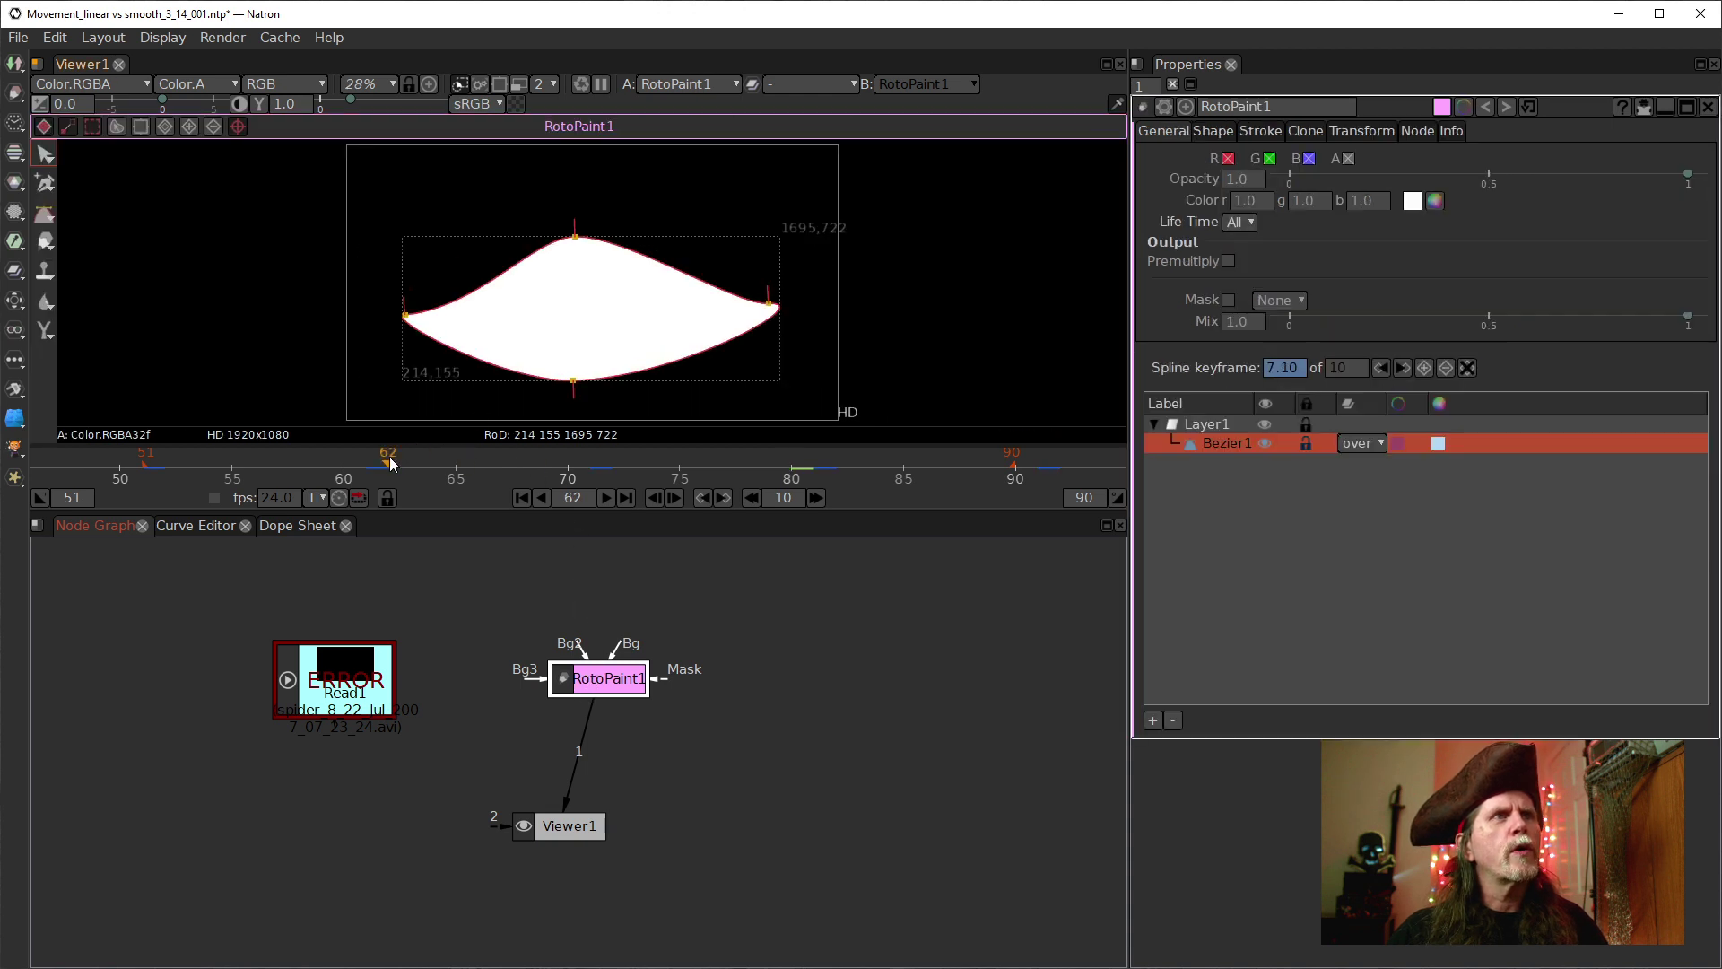
{"action": "left_click_drag", "start_coordinate": [346, 466], "coordinate": [590, 395]}
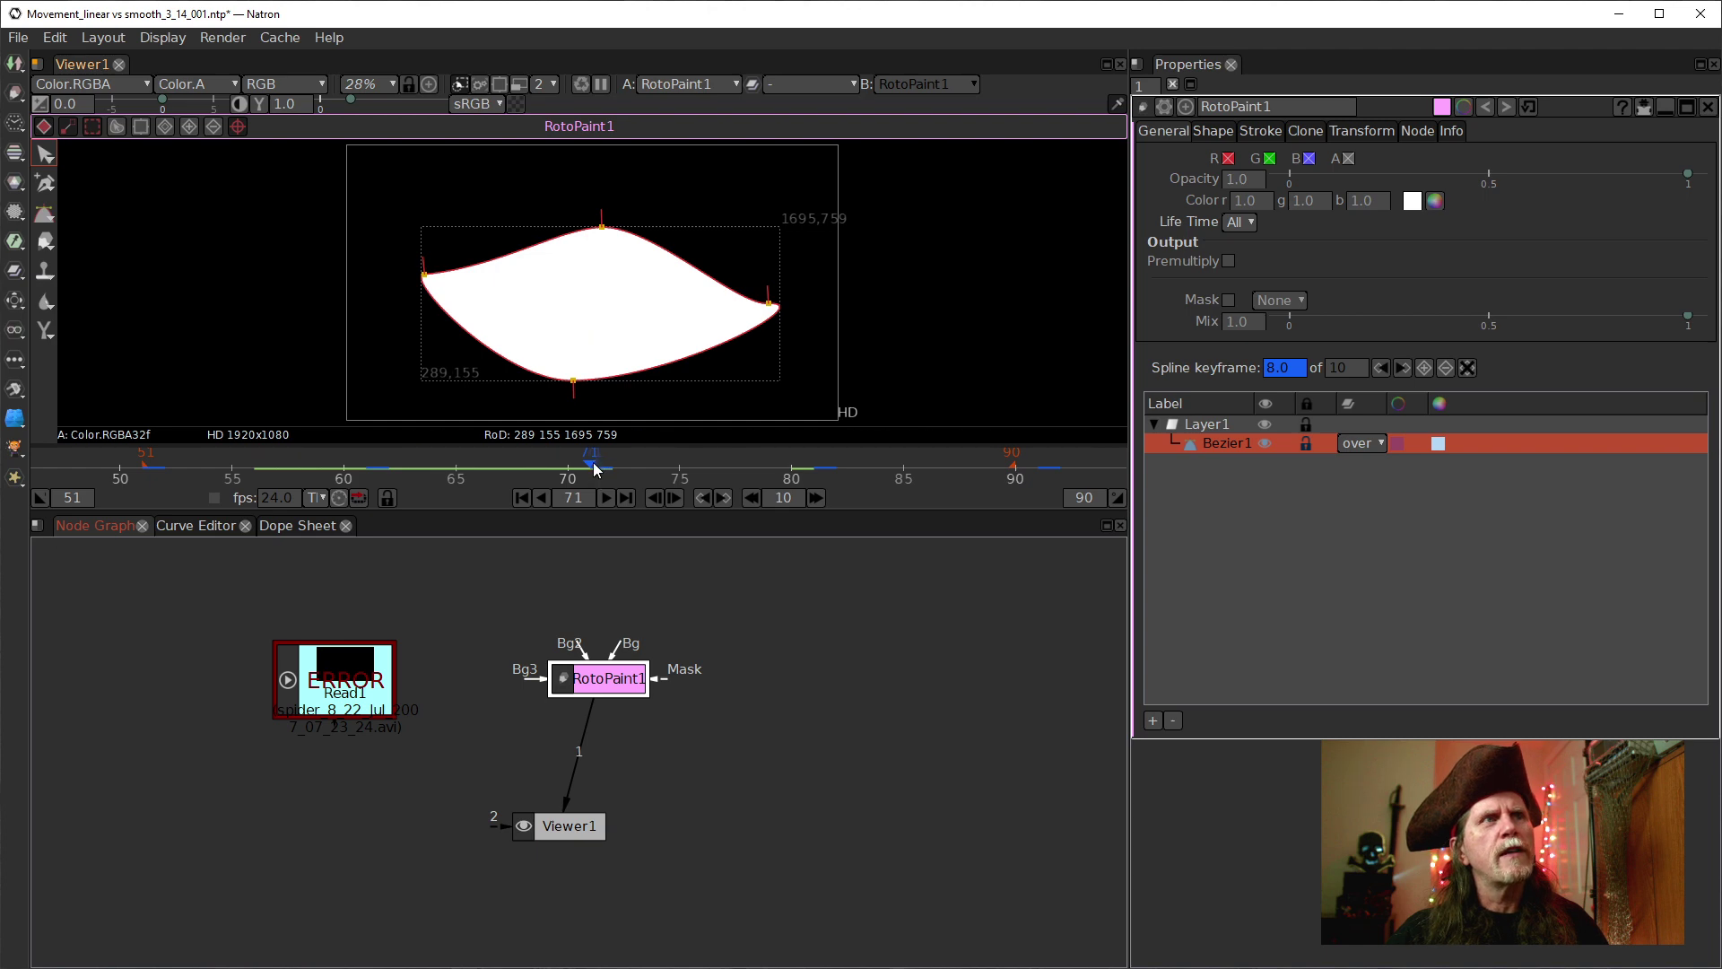
{"action": "left_click_drag", "start_coordinate": [596, 468], "coordinate": [741, 476]}
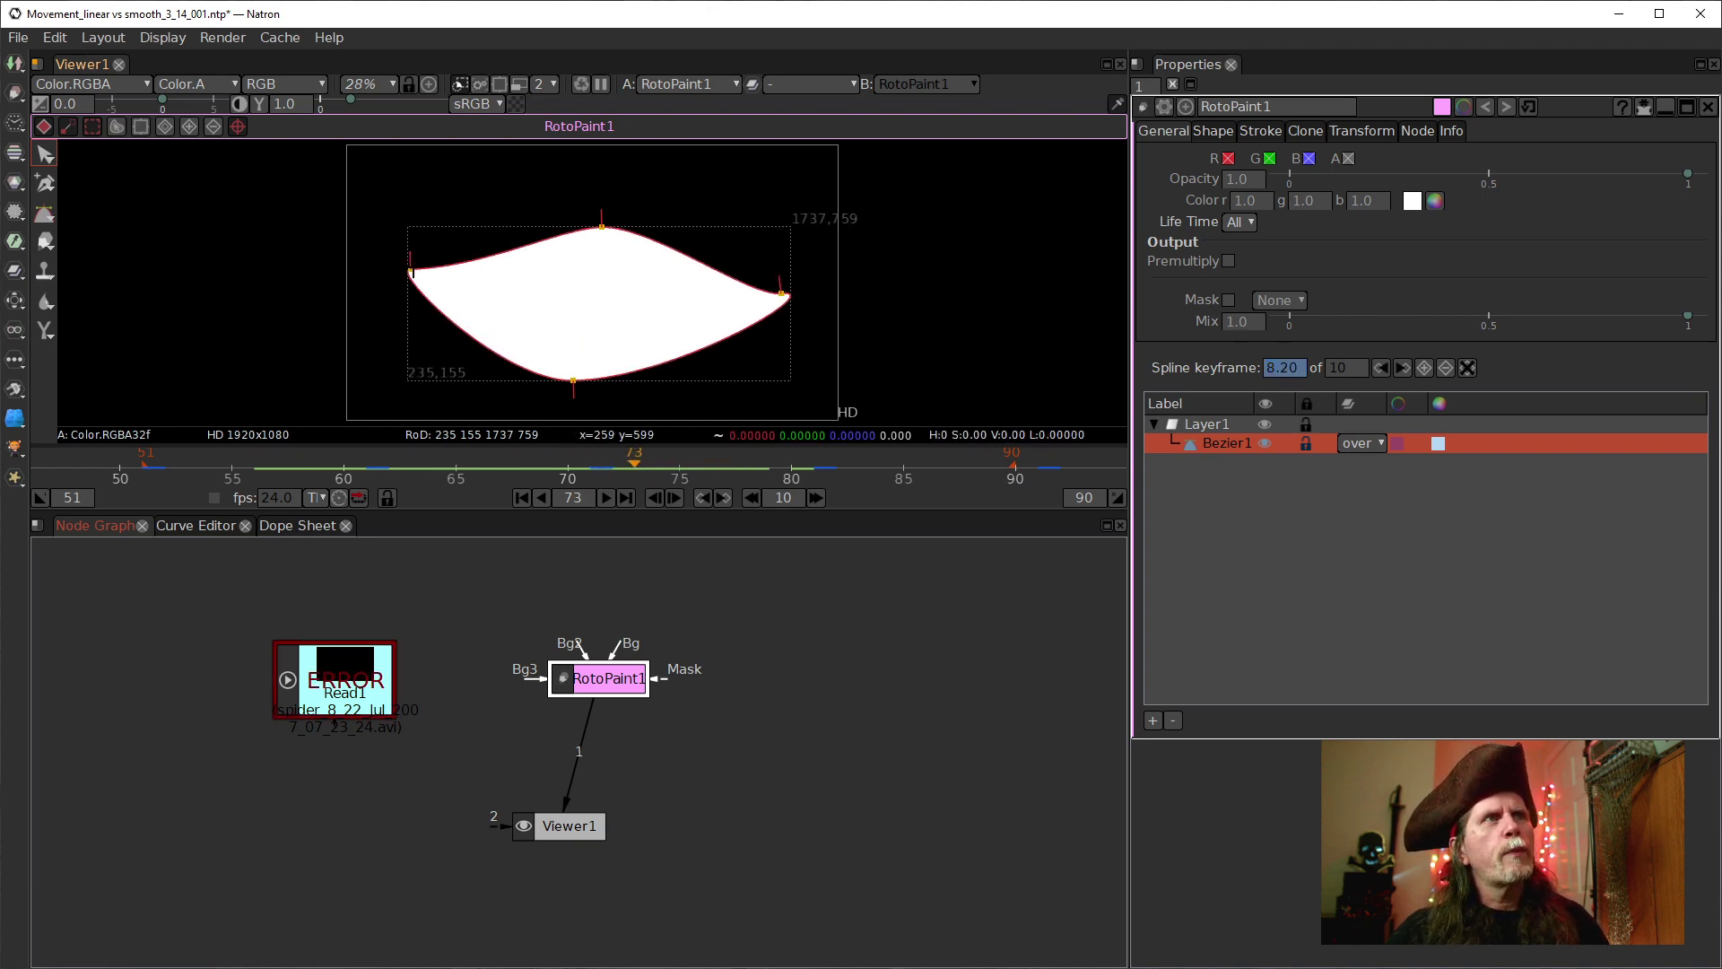
{"action": "left_click_drag", "start_coordinate": [639, 468], "coordinate": [881, 490]}
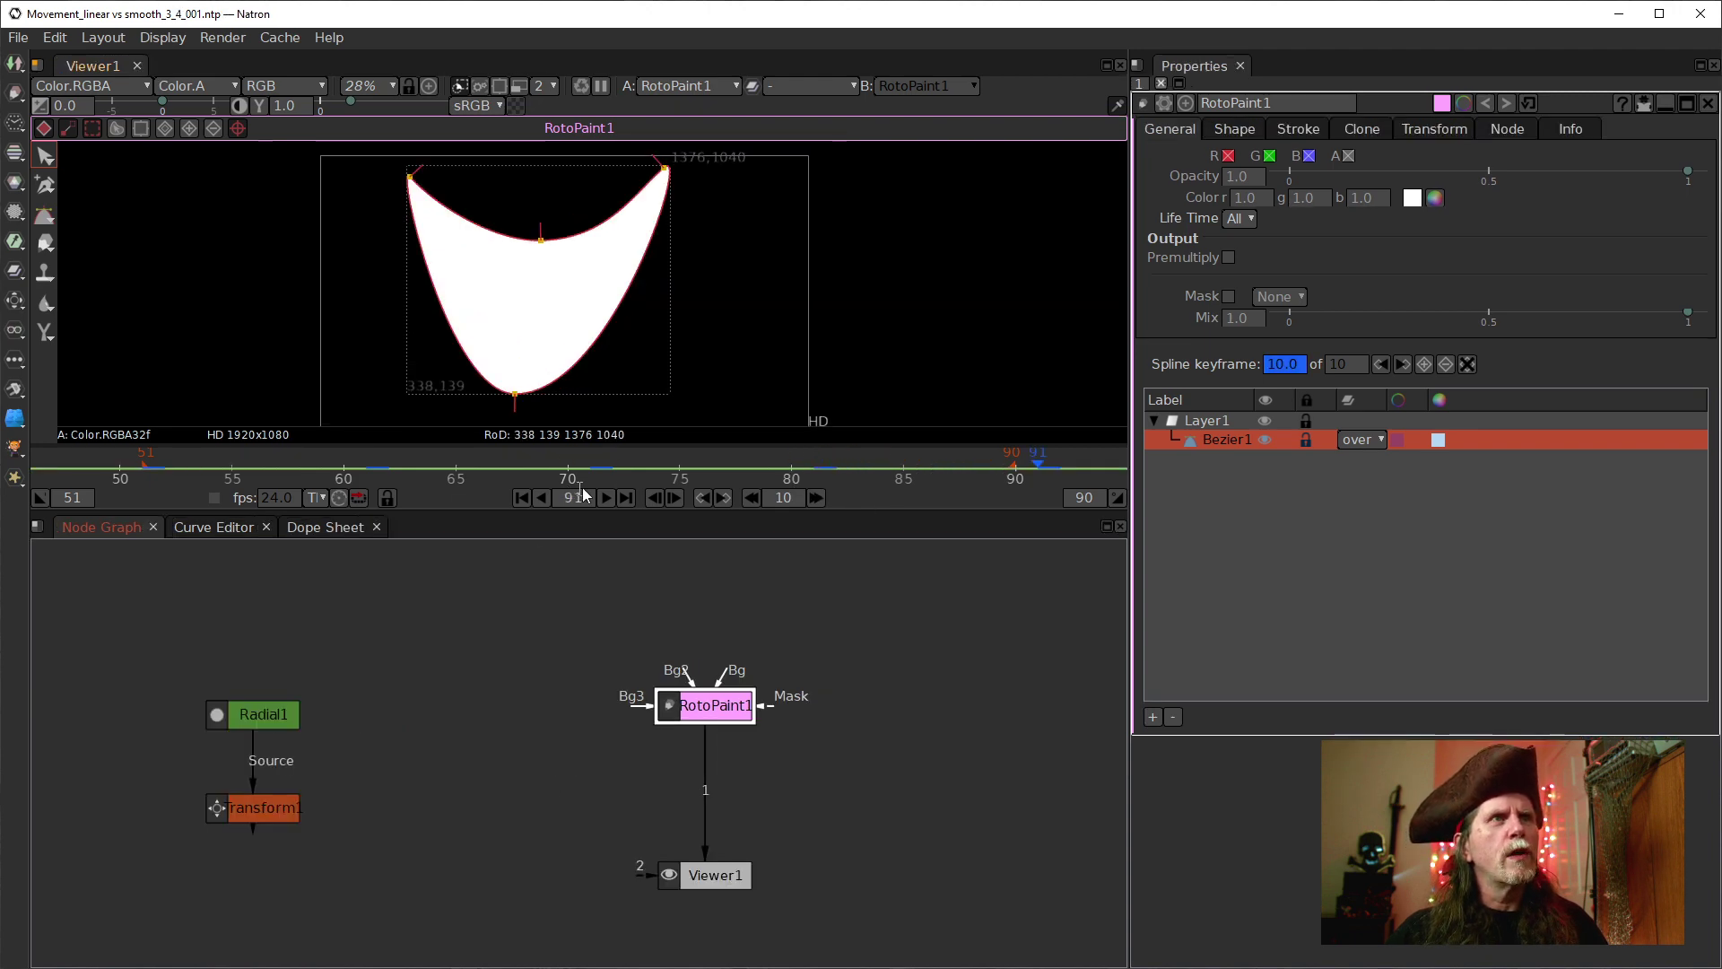
{"action": "left_click", "coordinate": [808, 468]}
{"action": "left_click_drag", "start_coordinate": [807, 468], "coordinate": [878, 489]}
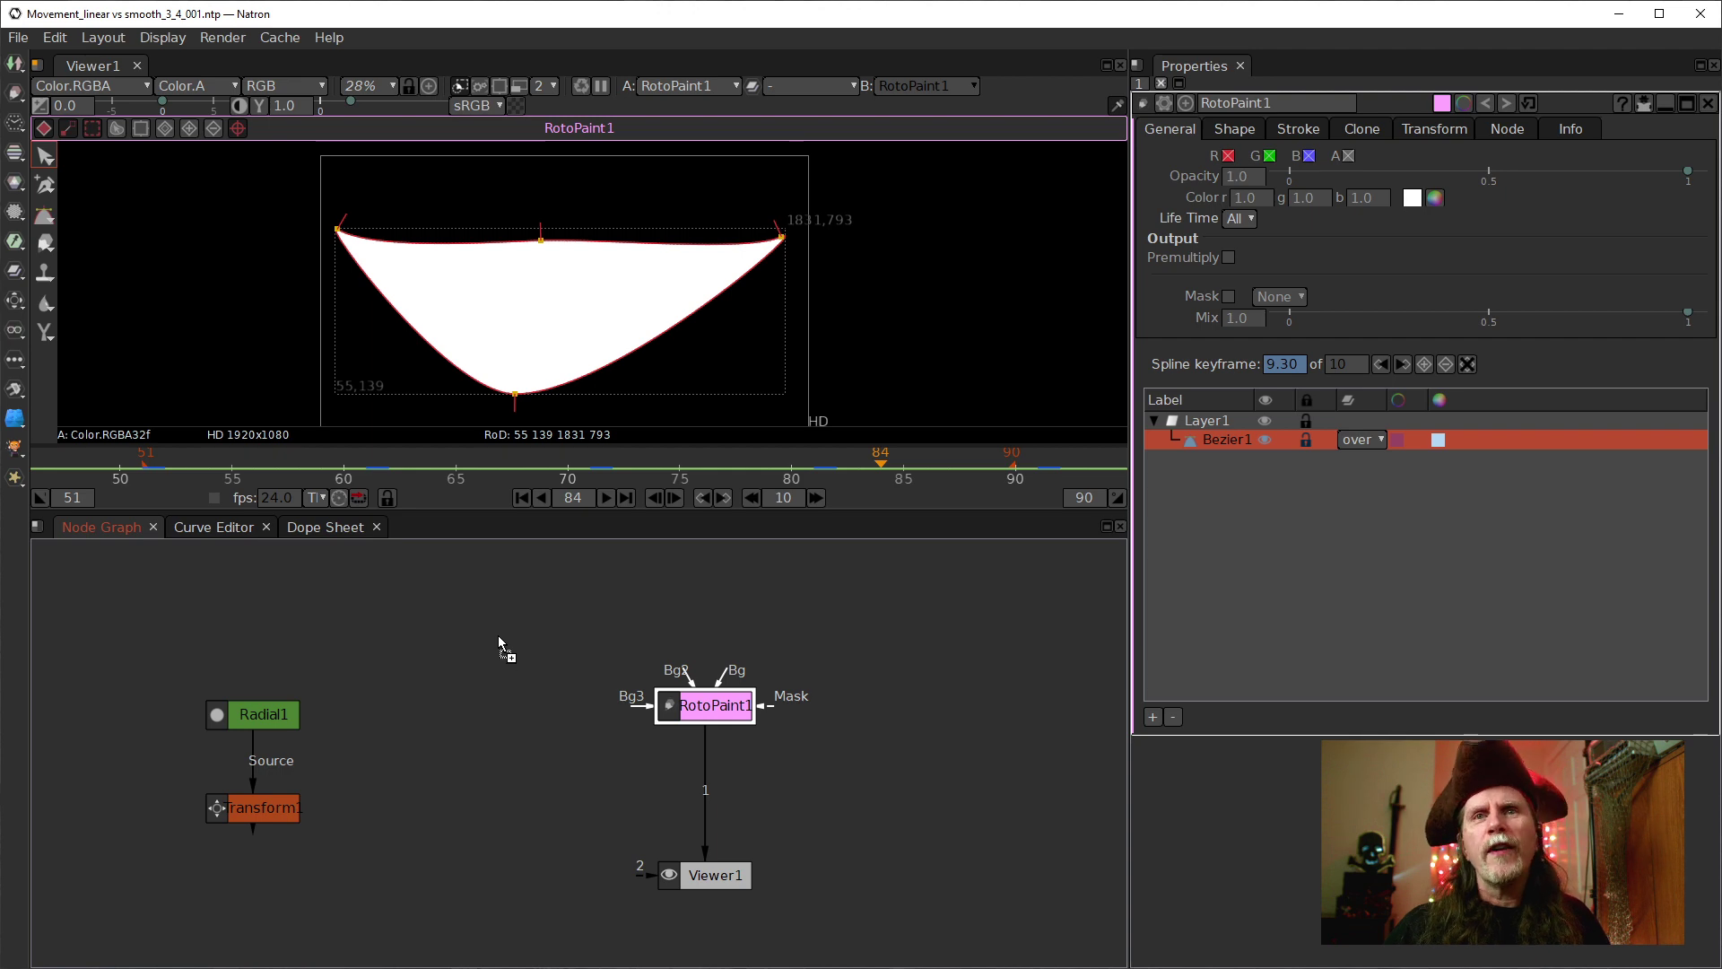
Import spider_8_22_Jul_2007_07_23_24.avi as Read1, place it left of RotoPaint1, and view it
{"action": "left_click_drag", "start_coordinate": [499, 633], "coordinate": [466, 645]}
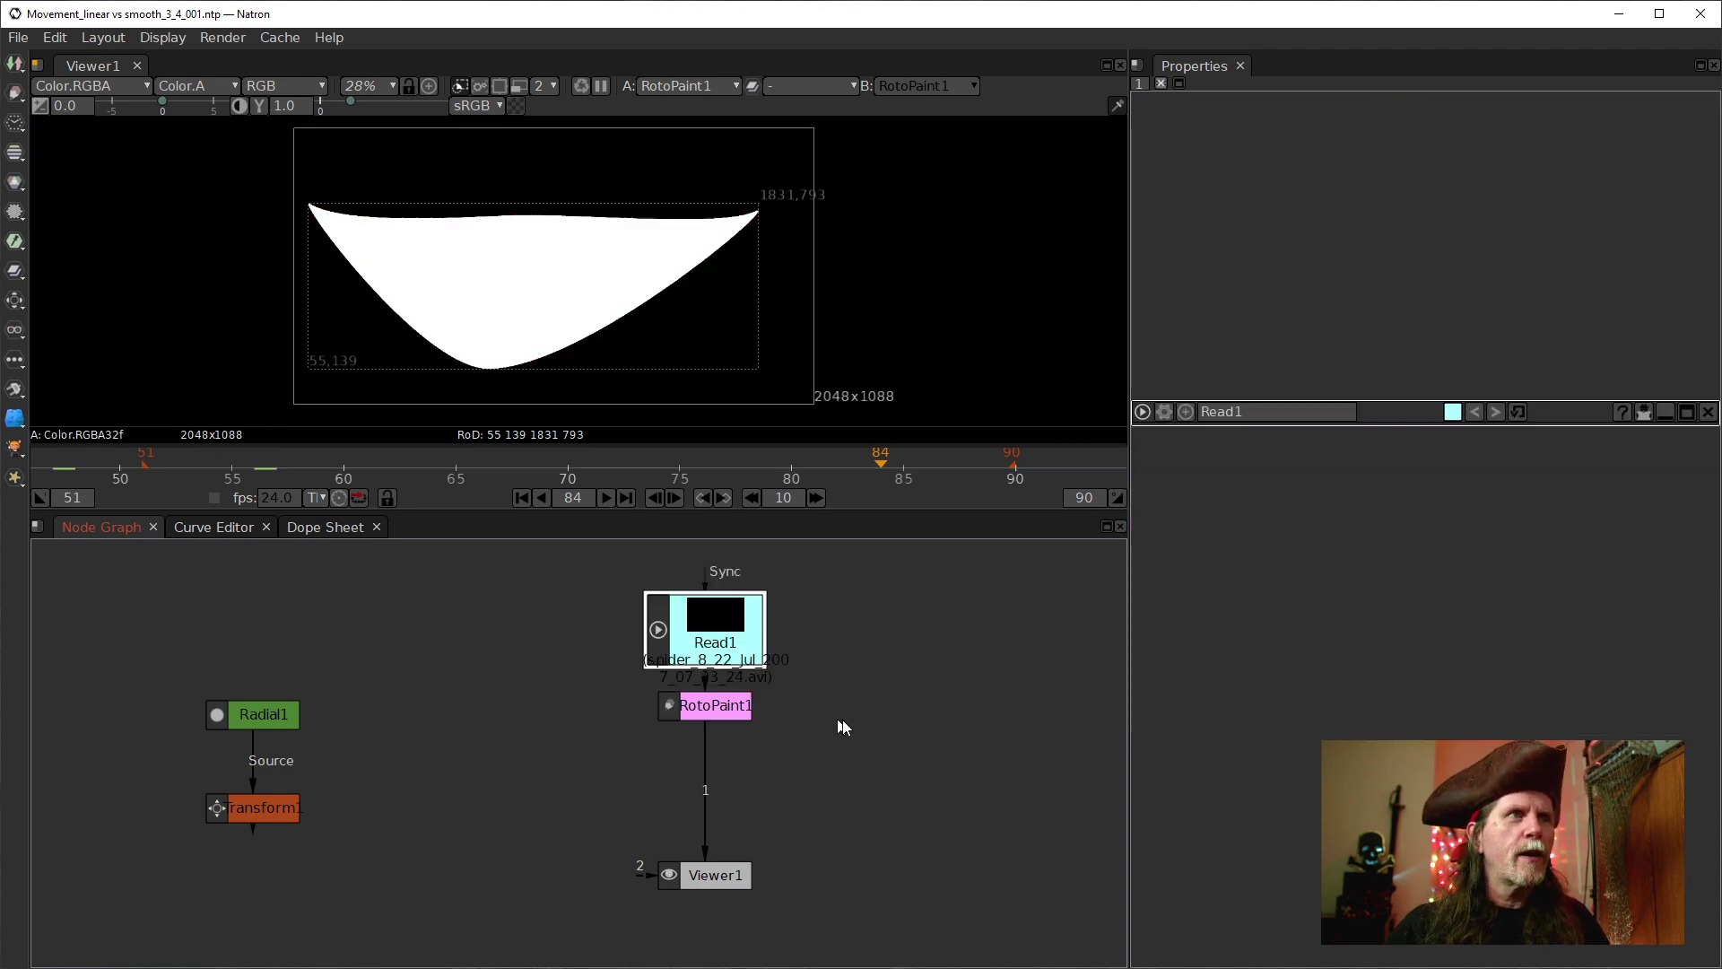
{"action": "left_click_drag", "start_coordinate": [681, 621], "coordinate": [404, 618]}
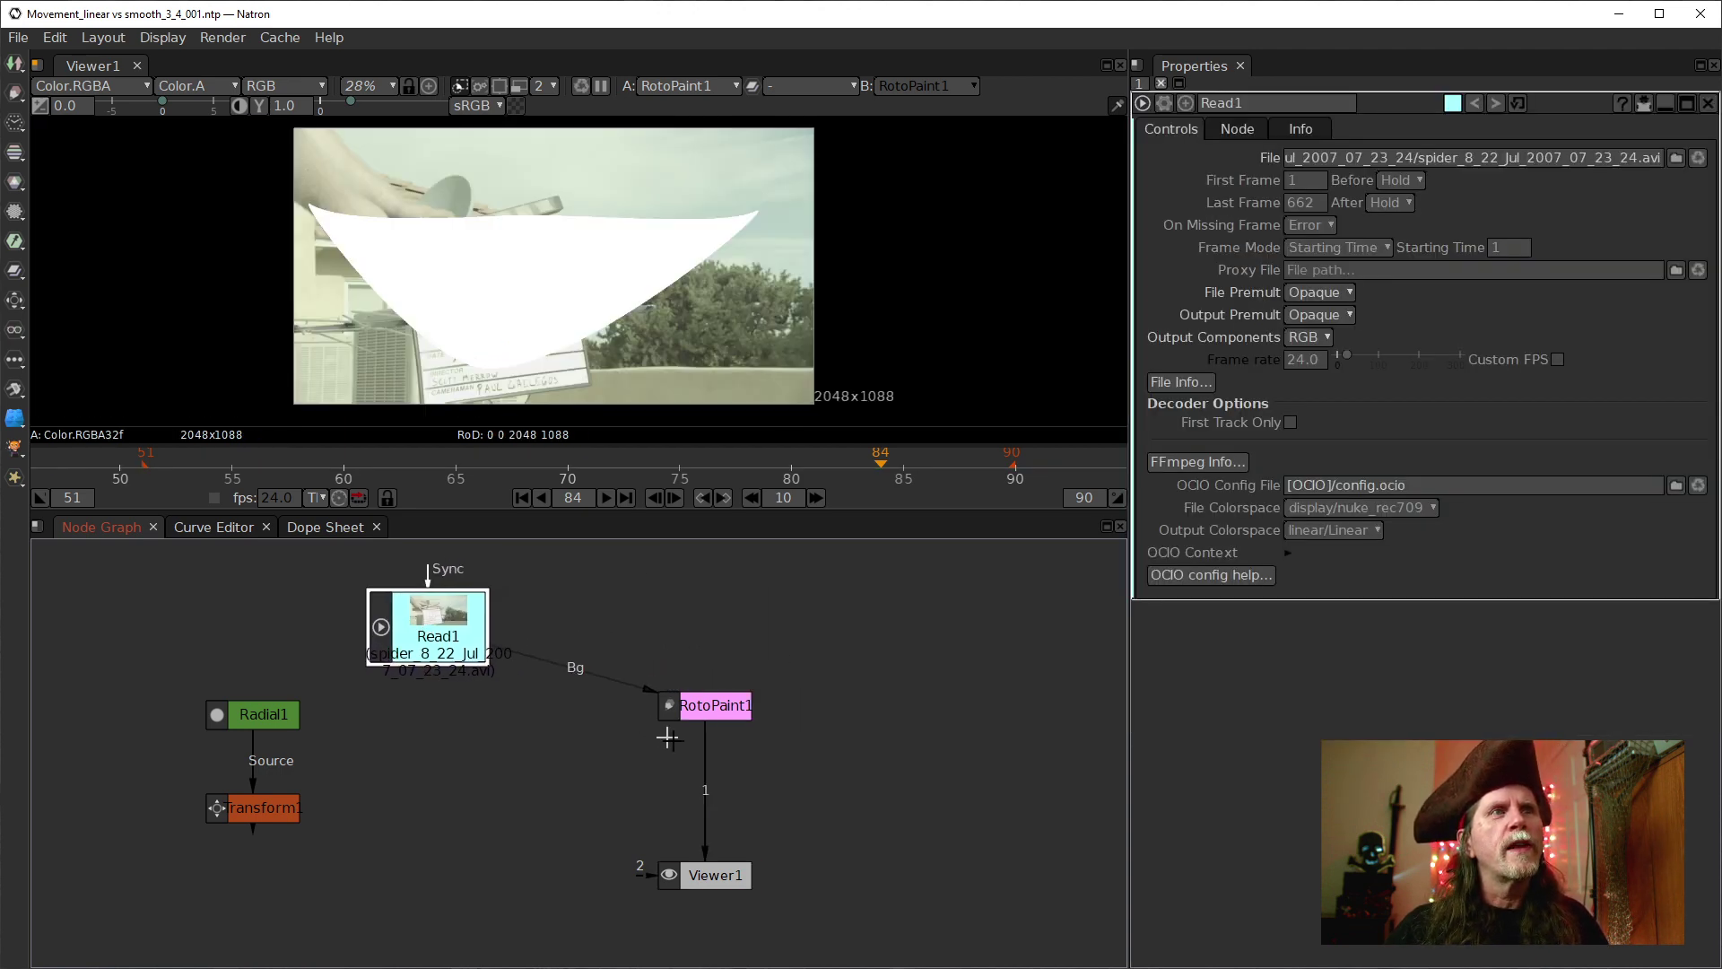
{"action": "key", "text": "1"}
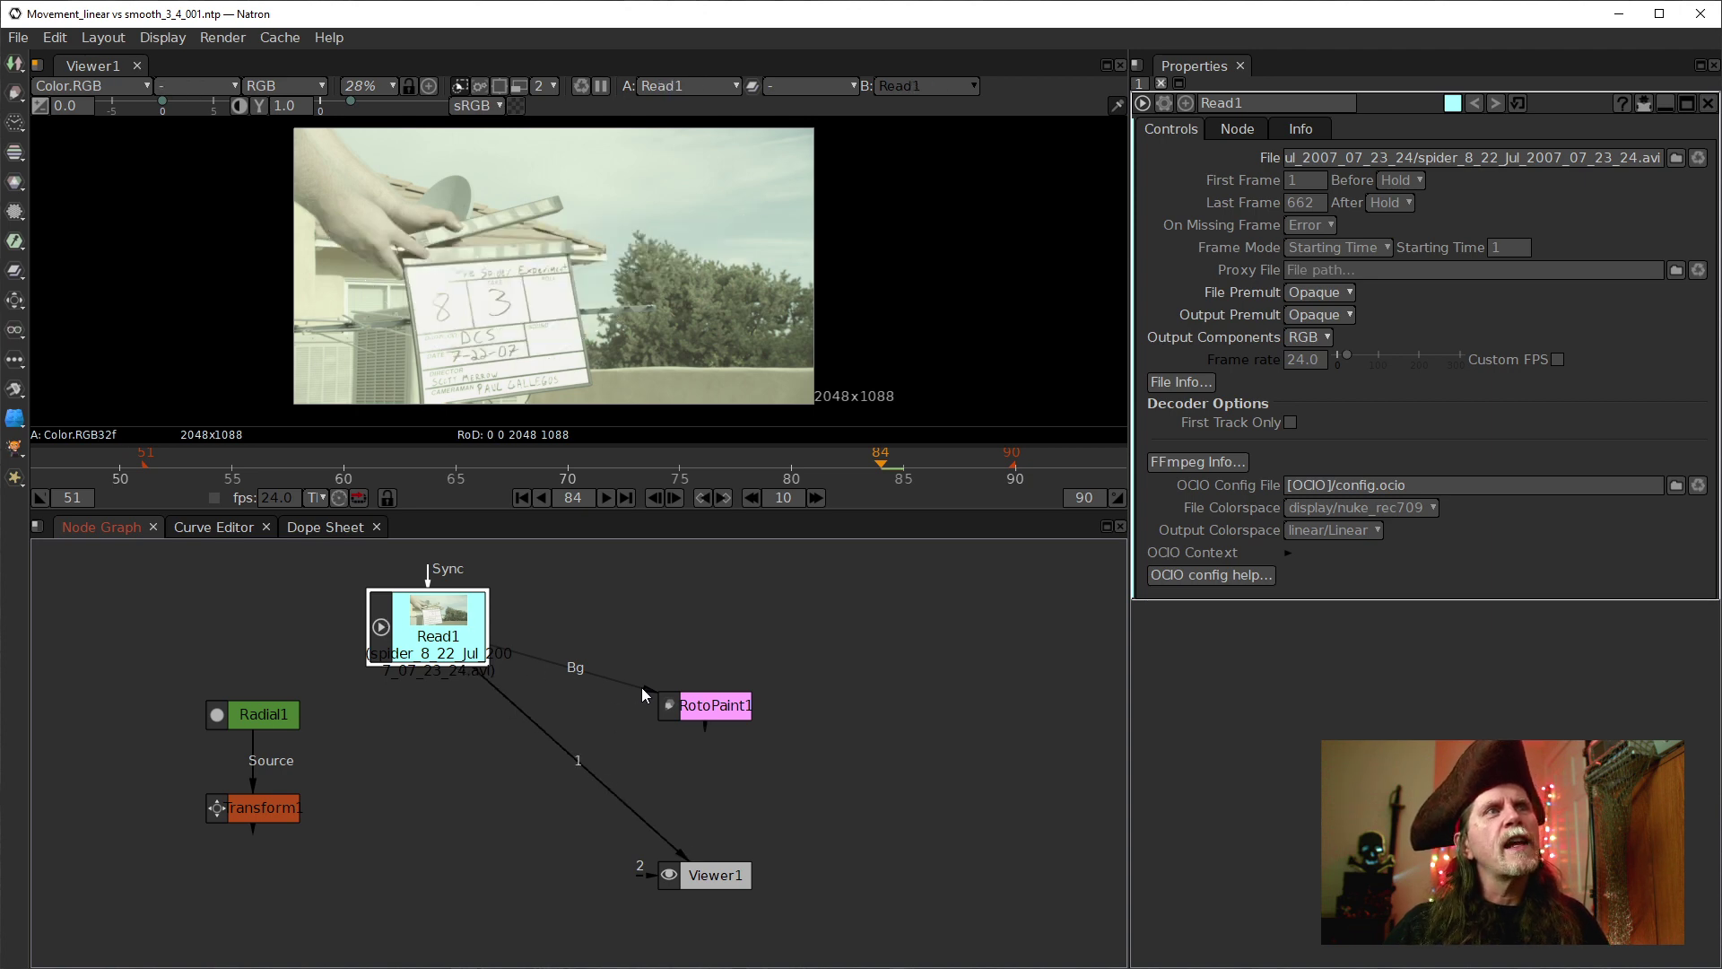
Disconnect Read1 from RotoPaint1's Bg input and tidy the Read1 and RotoPaint1 positions
{"action": "left_click_drag", "start_coordinate": [620, 680], "coordinate": [717, 597]}
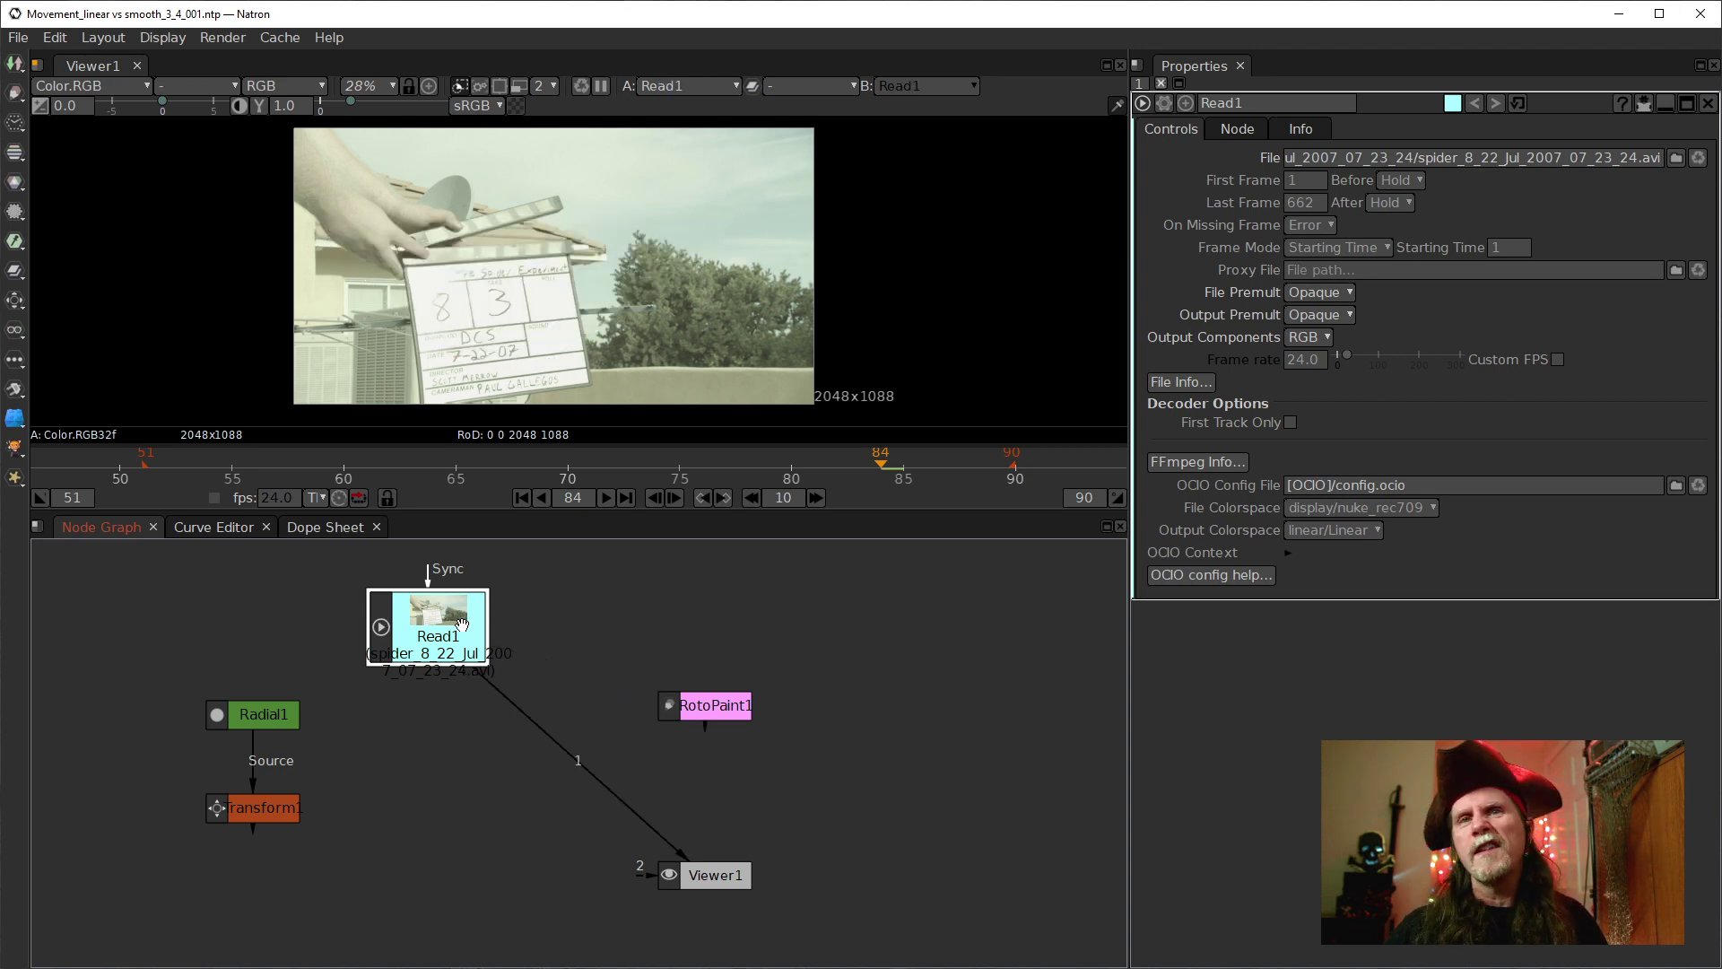
{"action": "left_click_drag", "start_coordinate": [431, 623], "coordinate": [493, 707]}
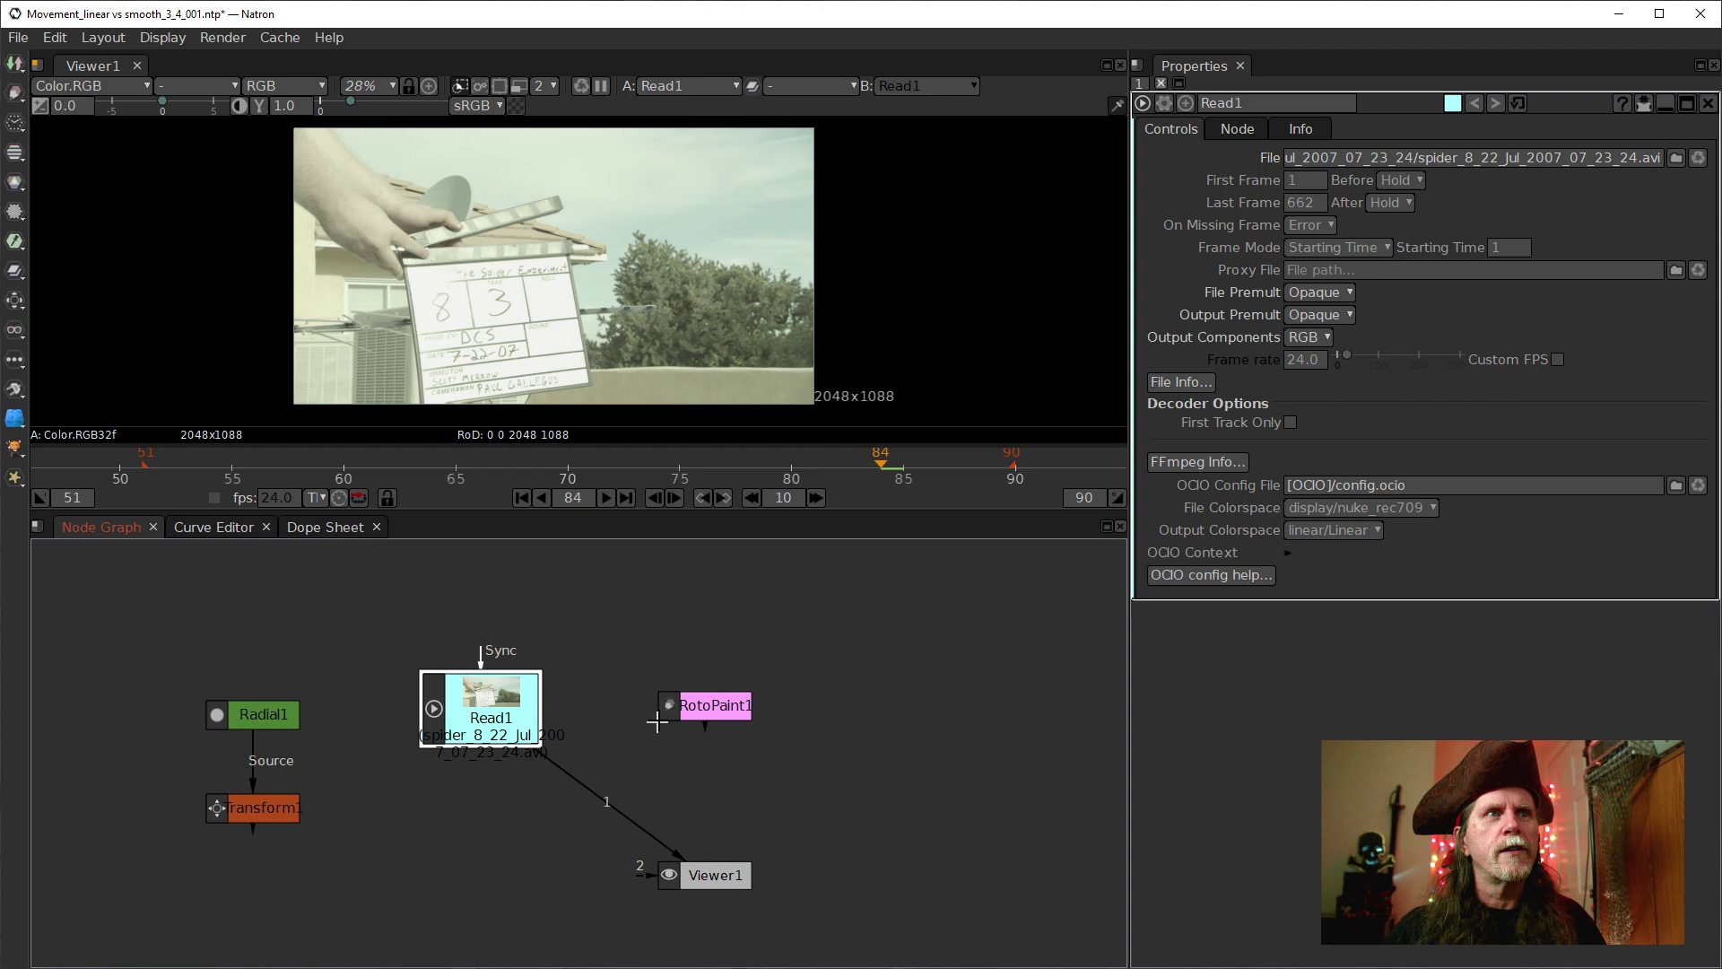
{"action": "left_click_drag", "start_coordinate": [691, 709], "coordinate": [766, 684]}
{"action": "left_click_drag", "start_coordinate": [491, 704], "coordinate": [555, 698]}
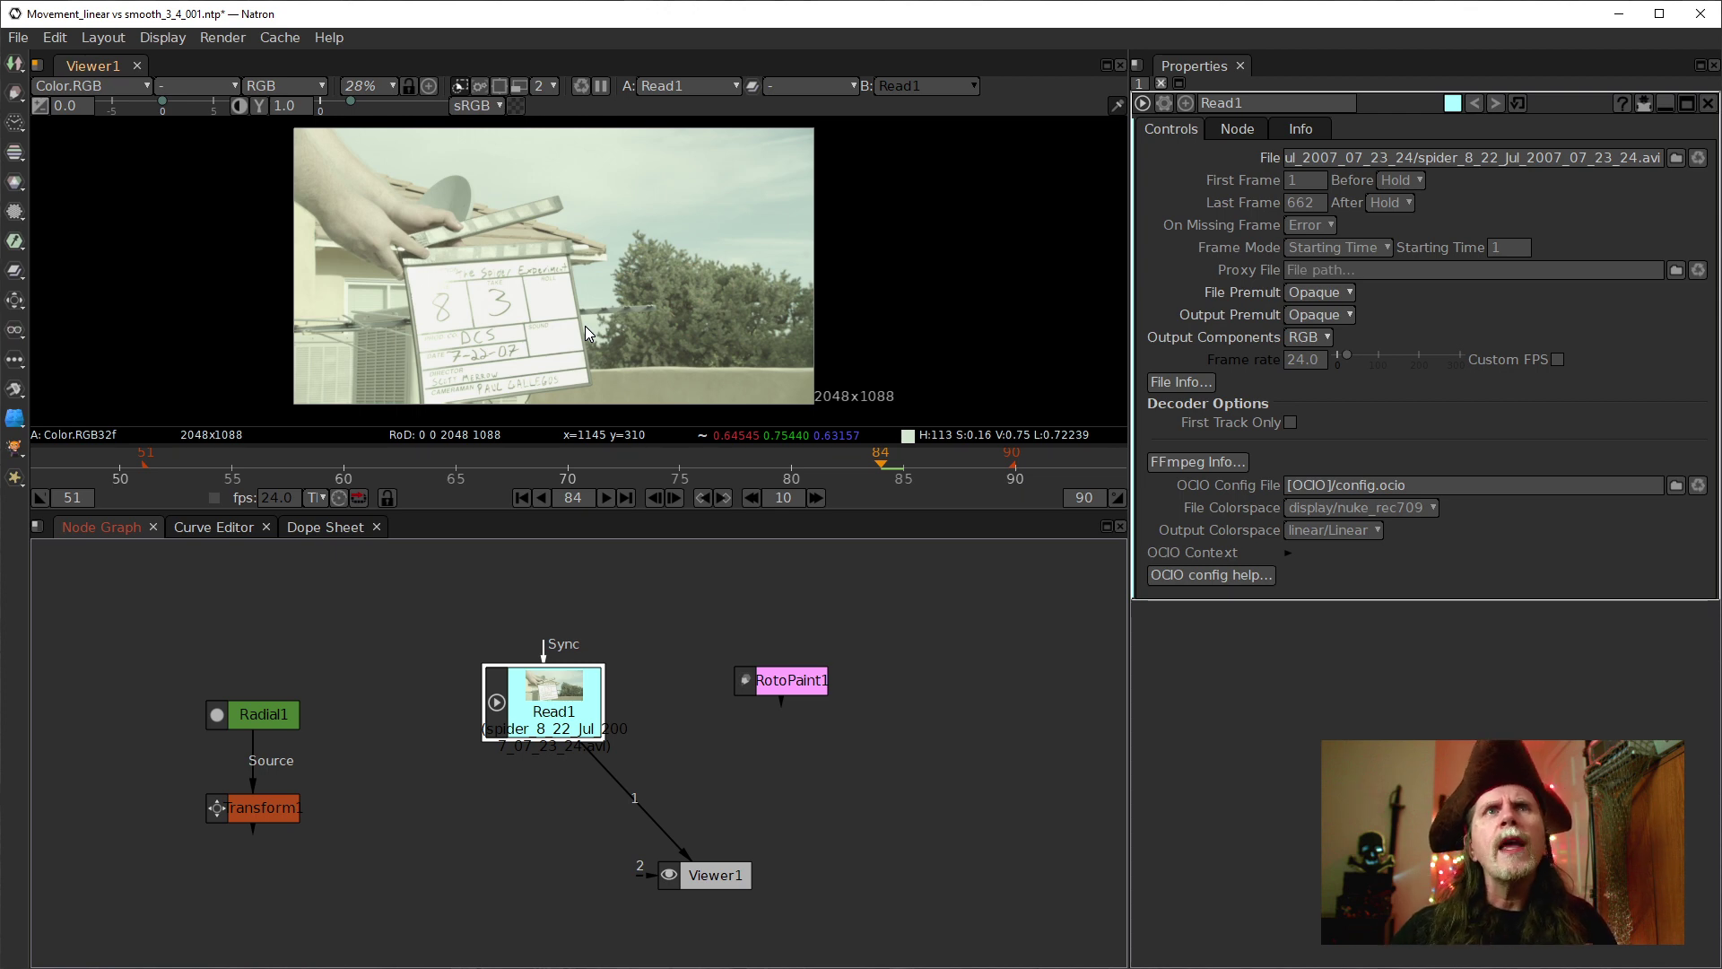
Open and cancel Read1's Open Sequence file picker, then add a Write node to bring up Save Sequence
{"action": "left_click", "coordinate": [1674, 175]}
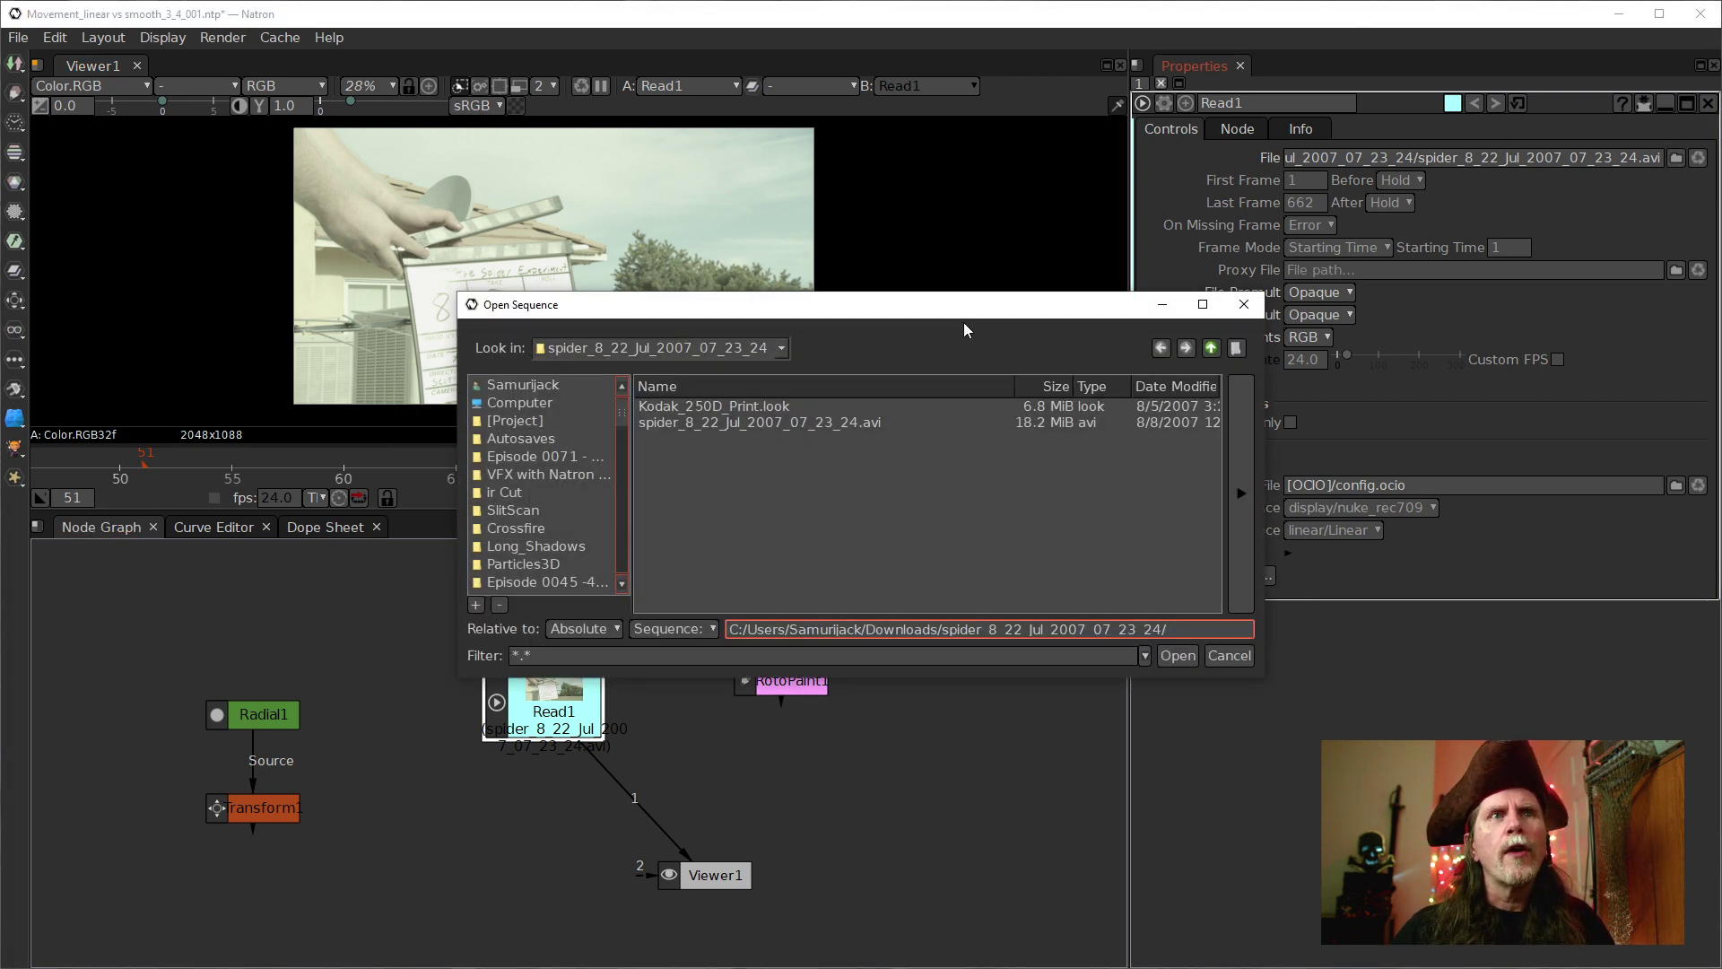
{"action": "left_click", "coordinate": [1238, 658]}
{"action": "left_click", "coordinate": [1229, 655]}
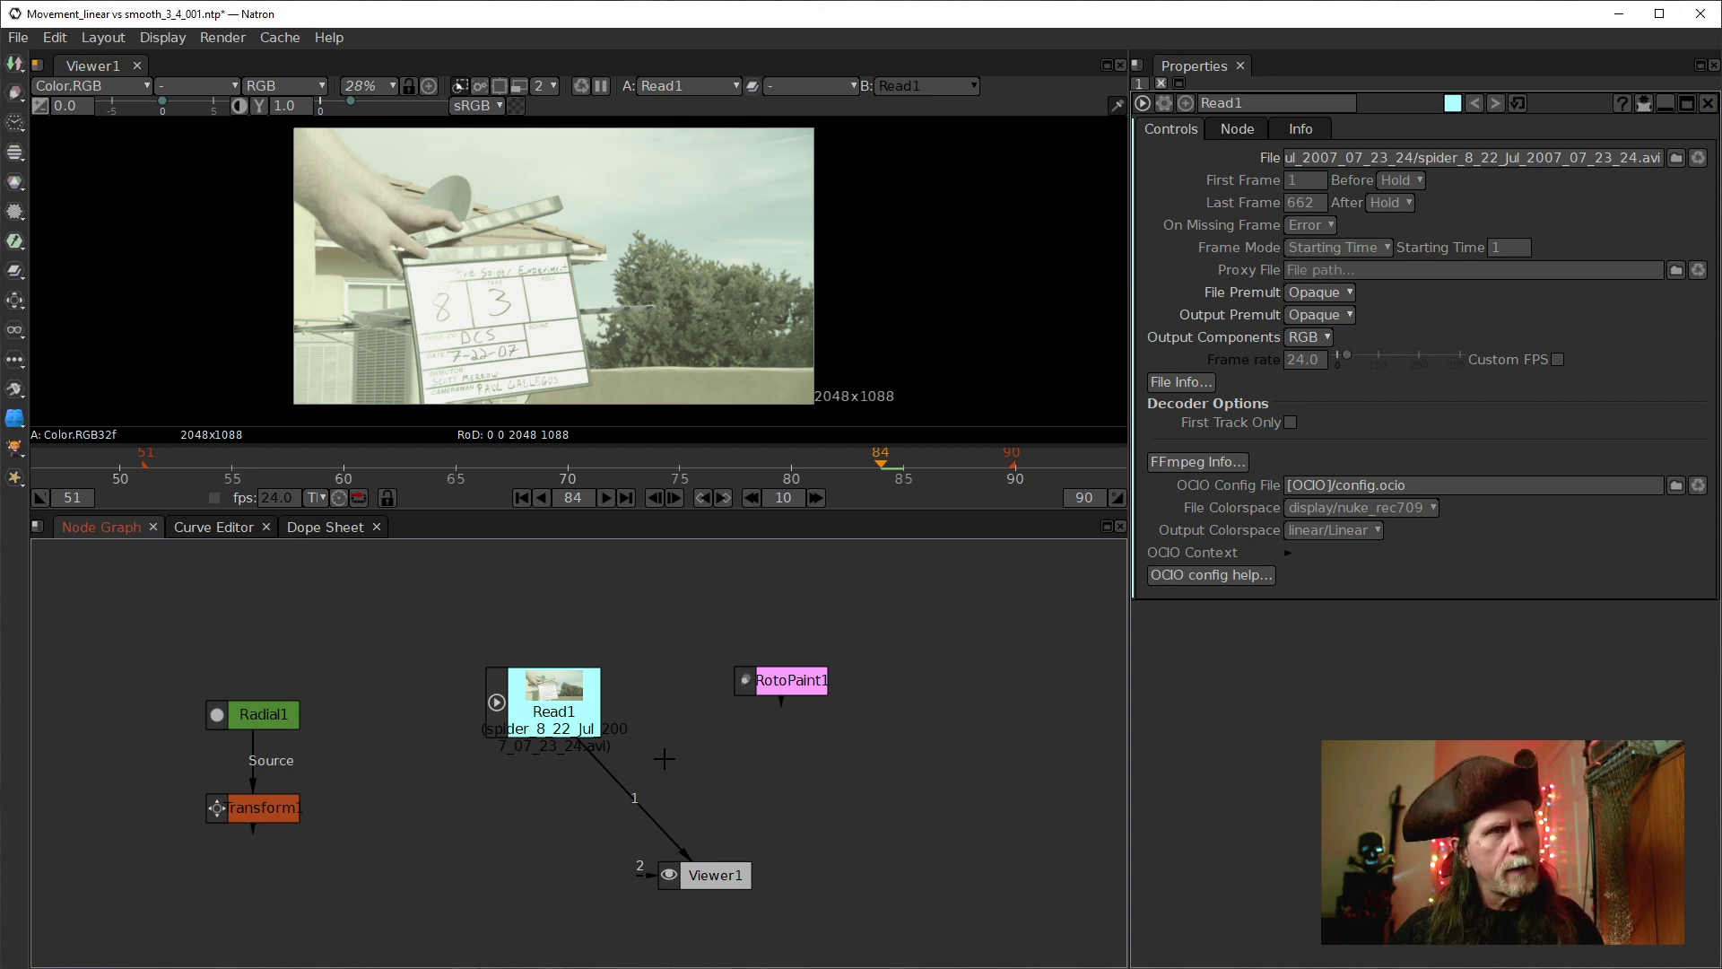
{"action": "key", "text": "w"}
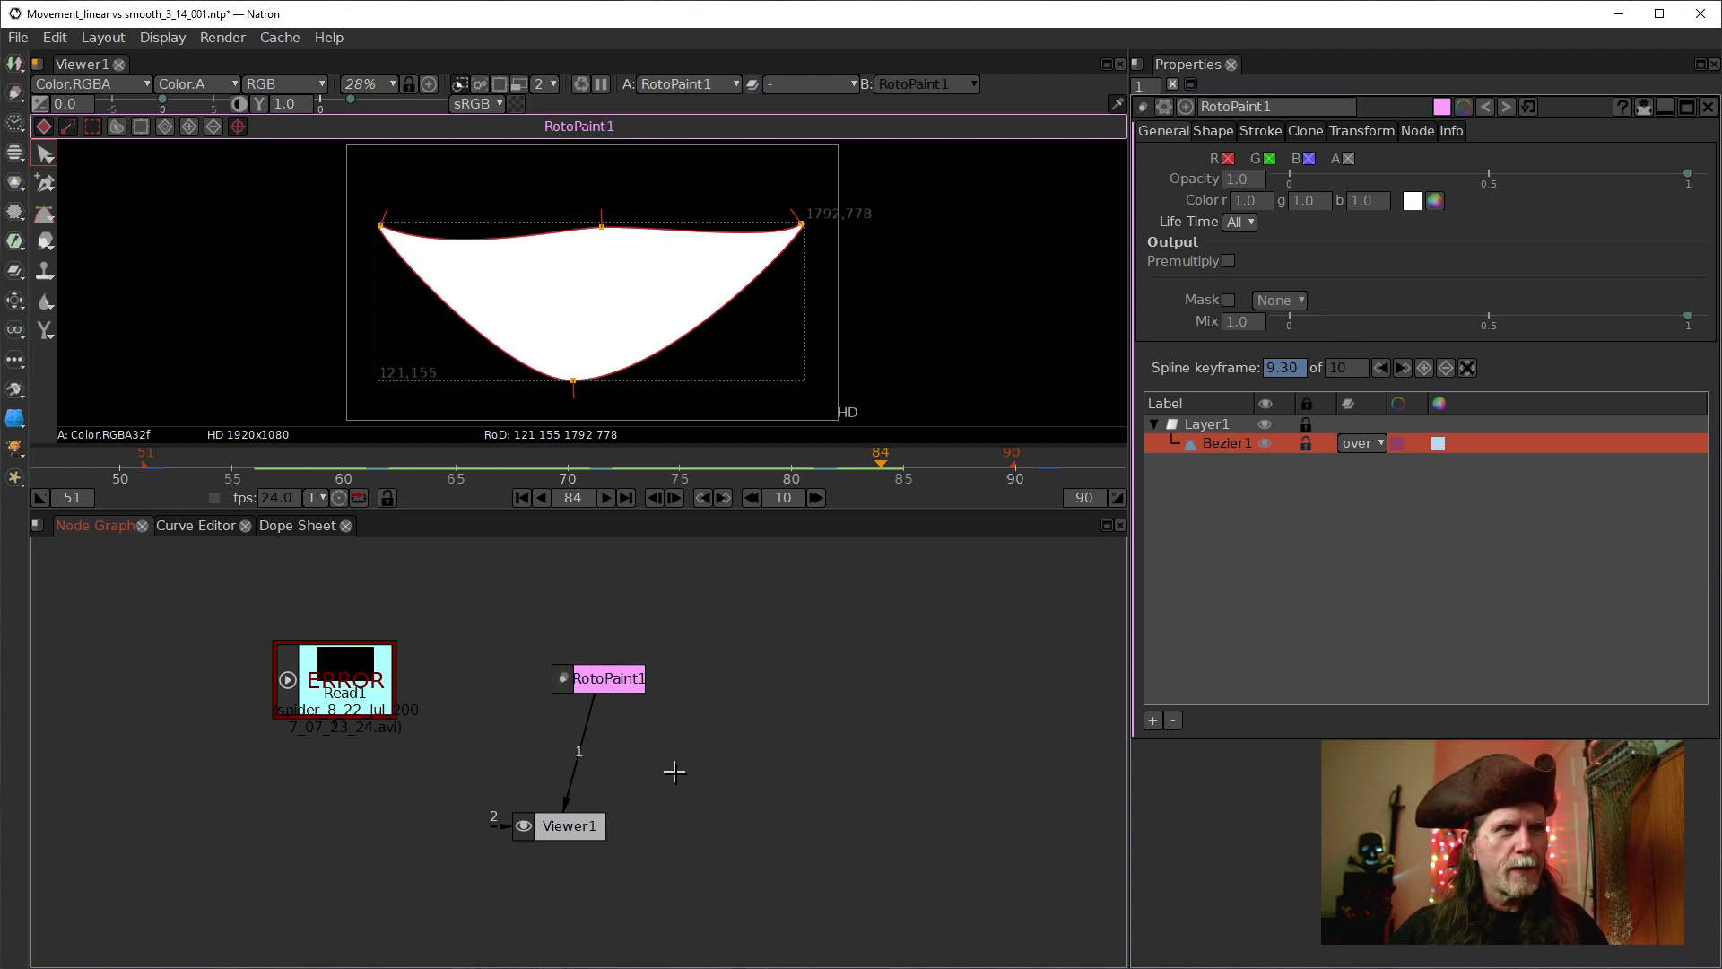
{"action": "left_click", "coordinate": [623, 684]}
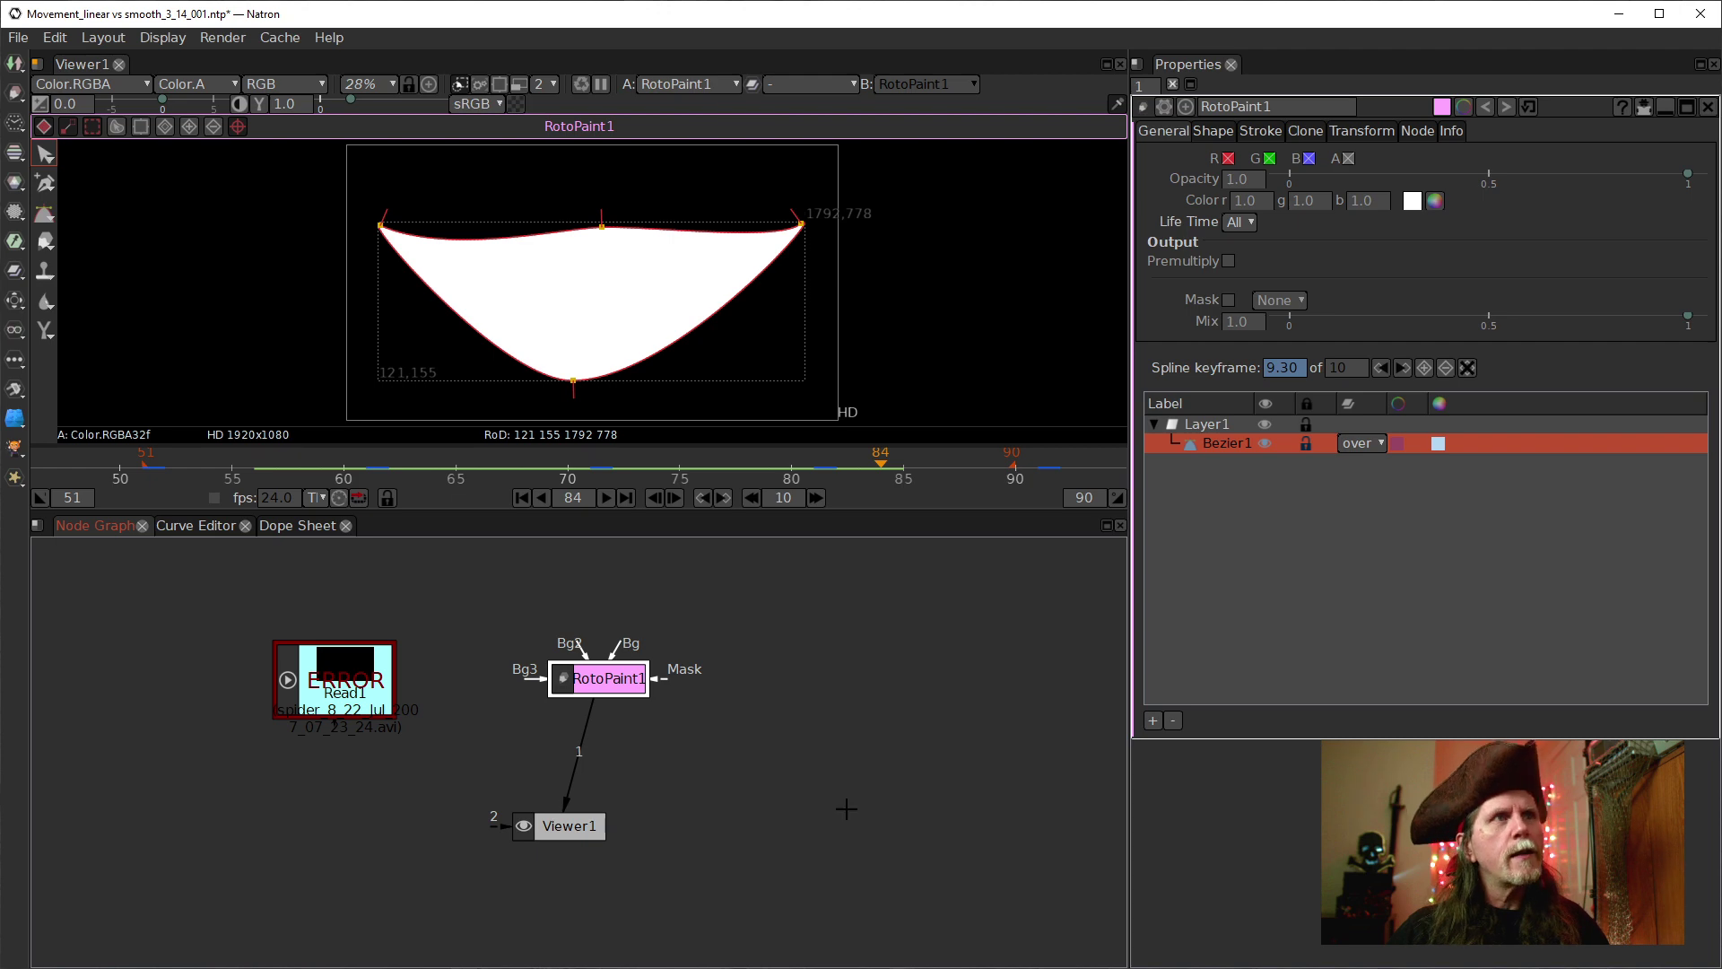
{"action": "key", "text": "w"}
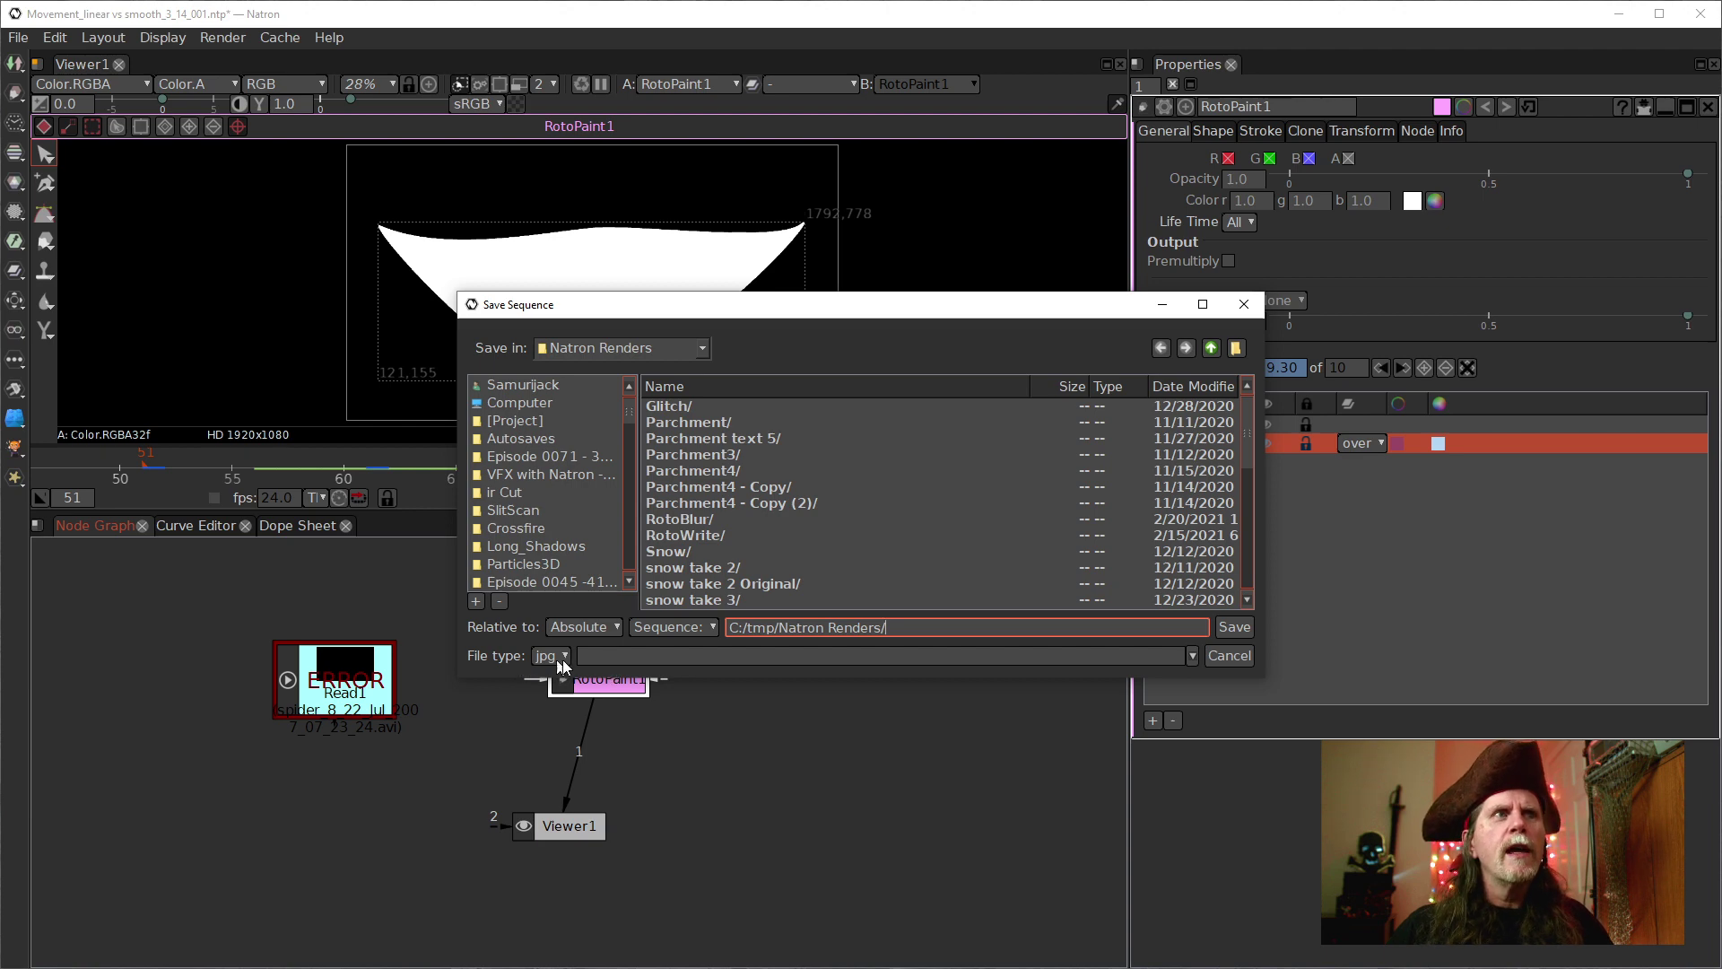
{"action": "left_click", "coordinate": [726, 655]}
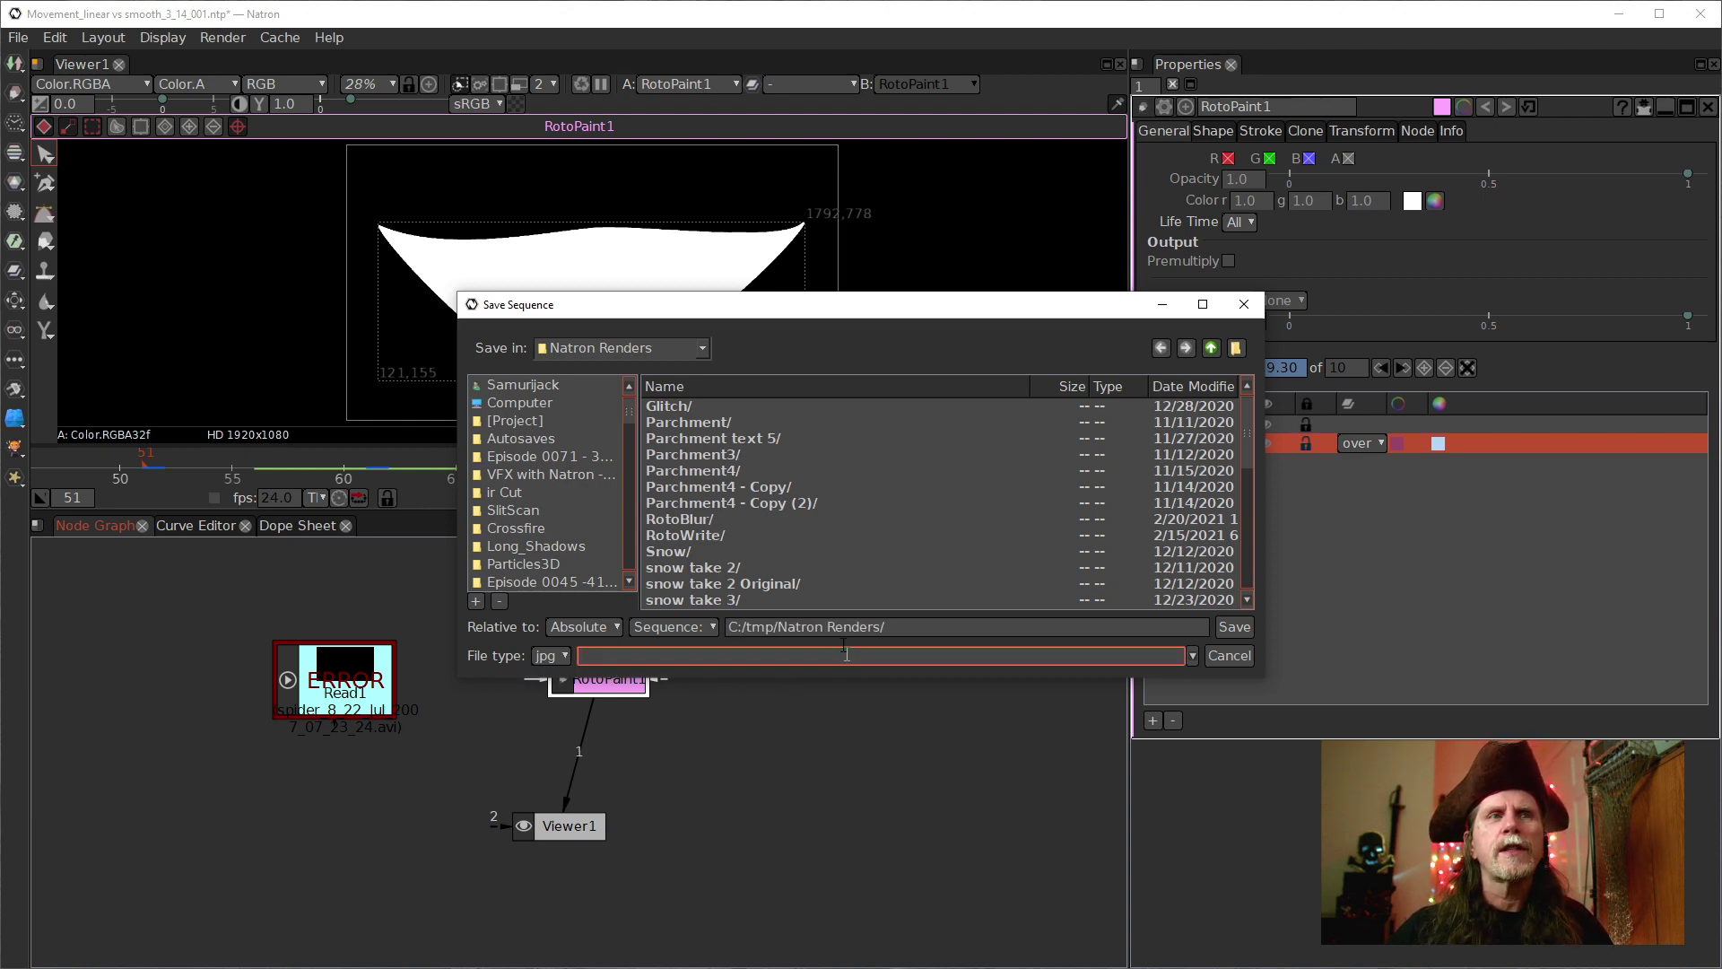
{"action": "type", "text": "ehwrhwerw8"}
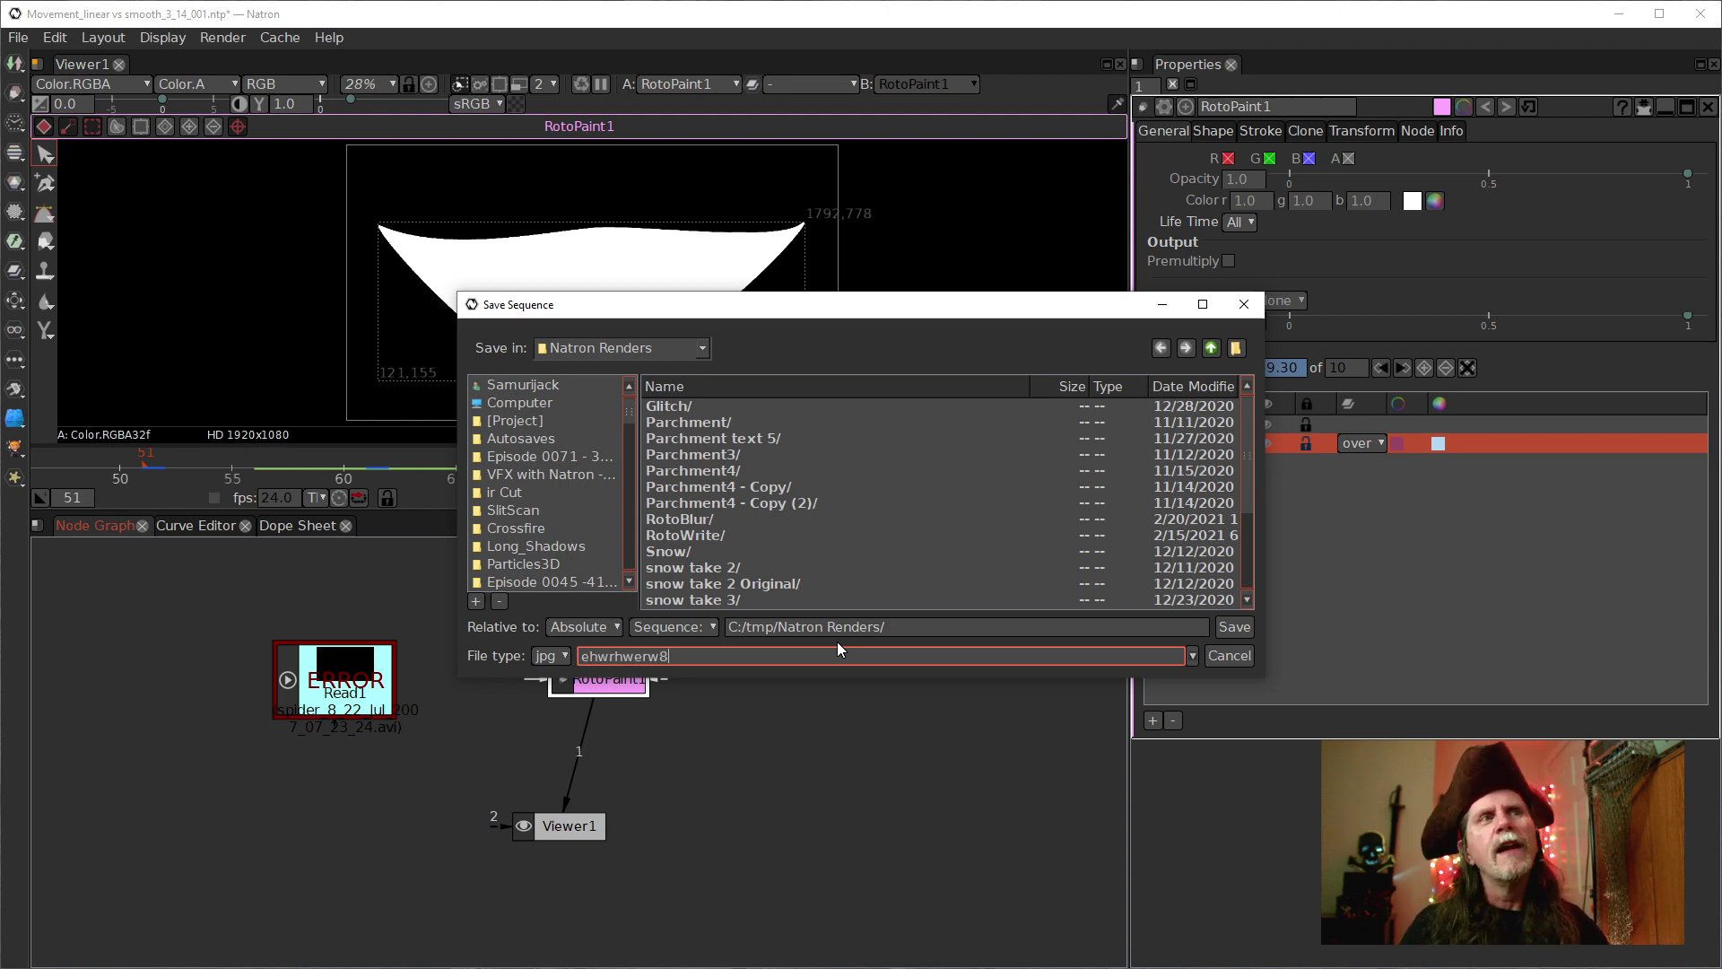
{"action": "left_click", "coordinate": [1192, 656]}
{"action": "left_click", "coordinate": [682, 661]}
{"action": "double_click", "coordinate": [683, 661]}
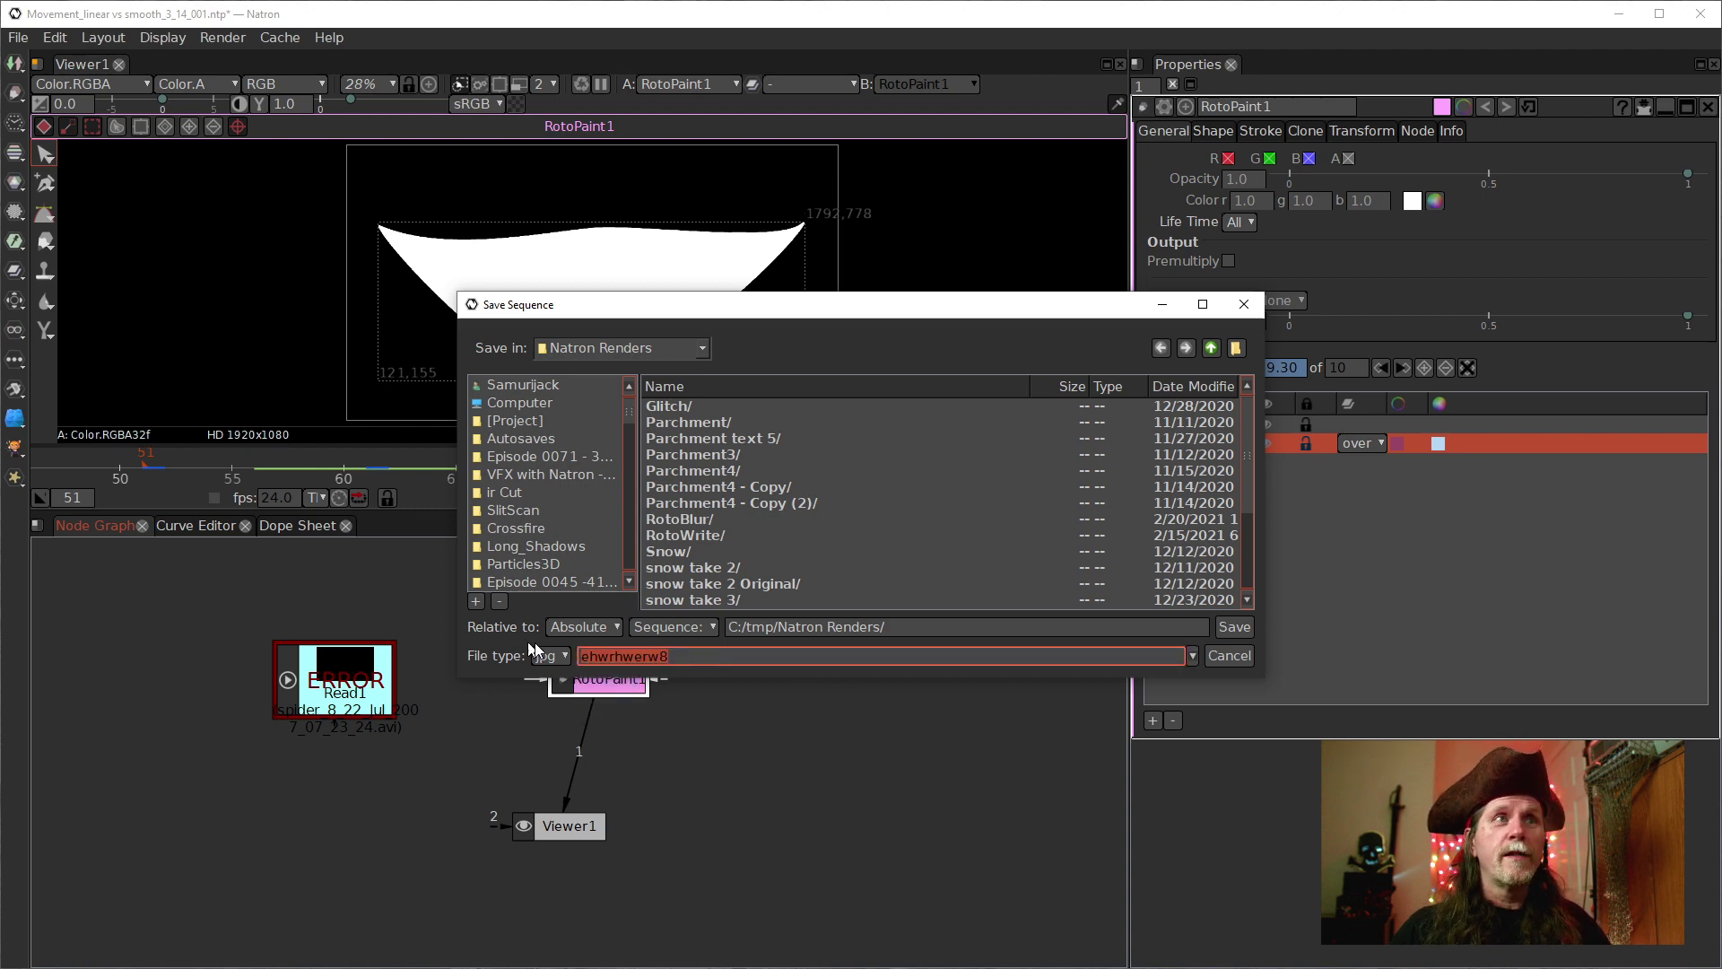
{"action": "key", "text": "BackSpace"}
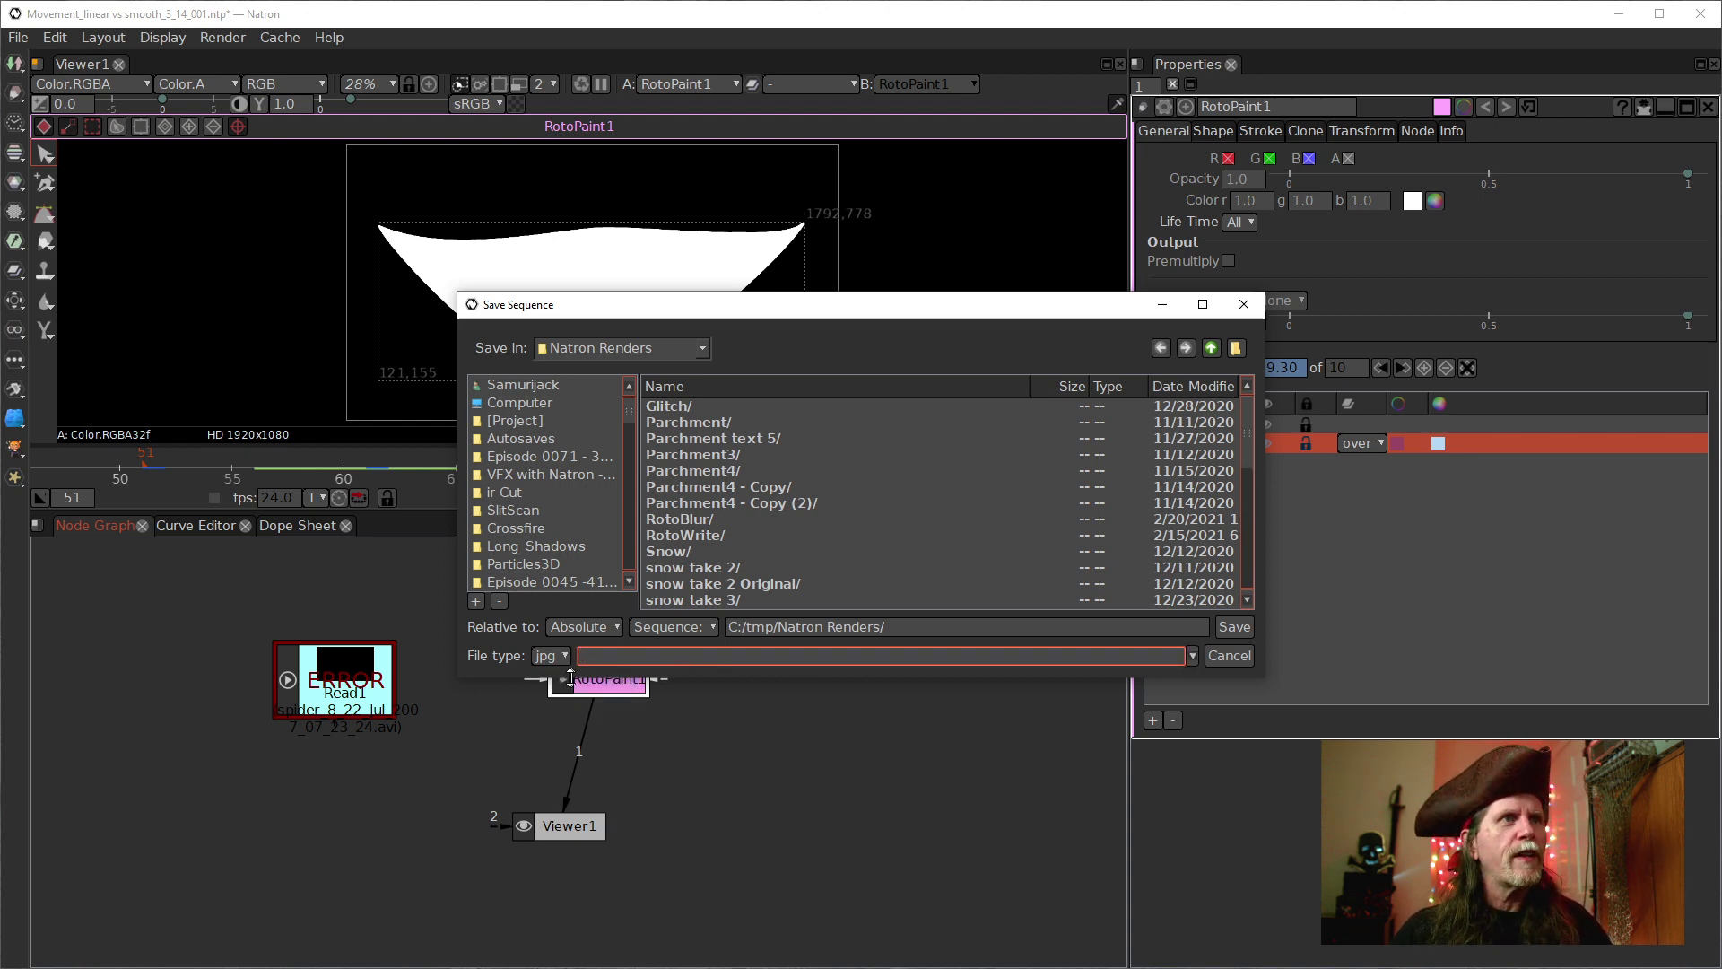
{"action": "left_click", "coordinate": [566, 658]}
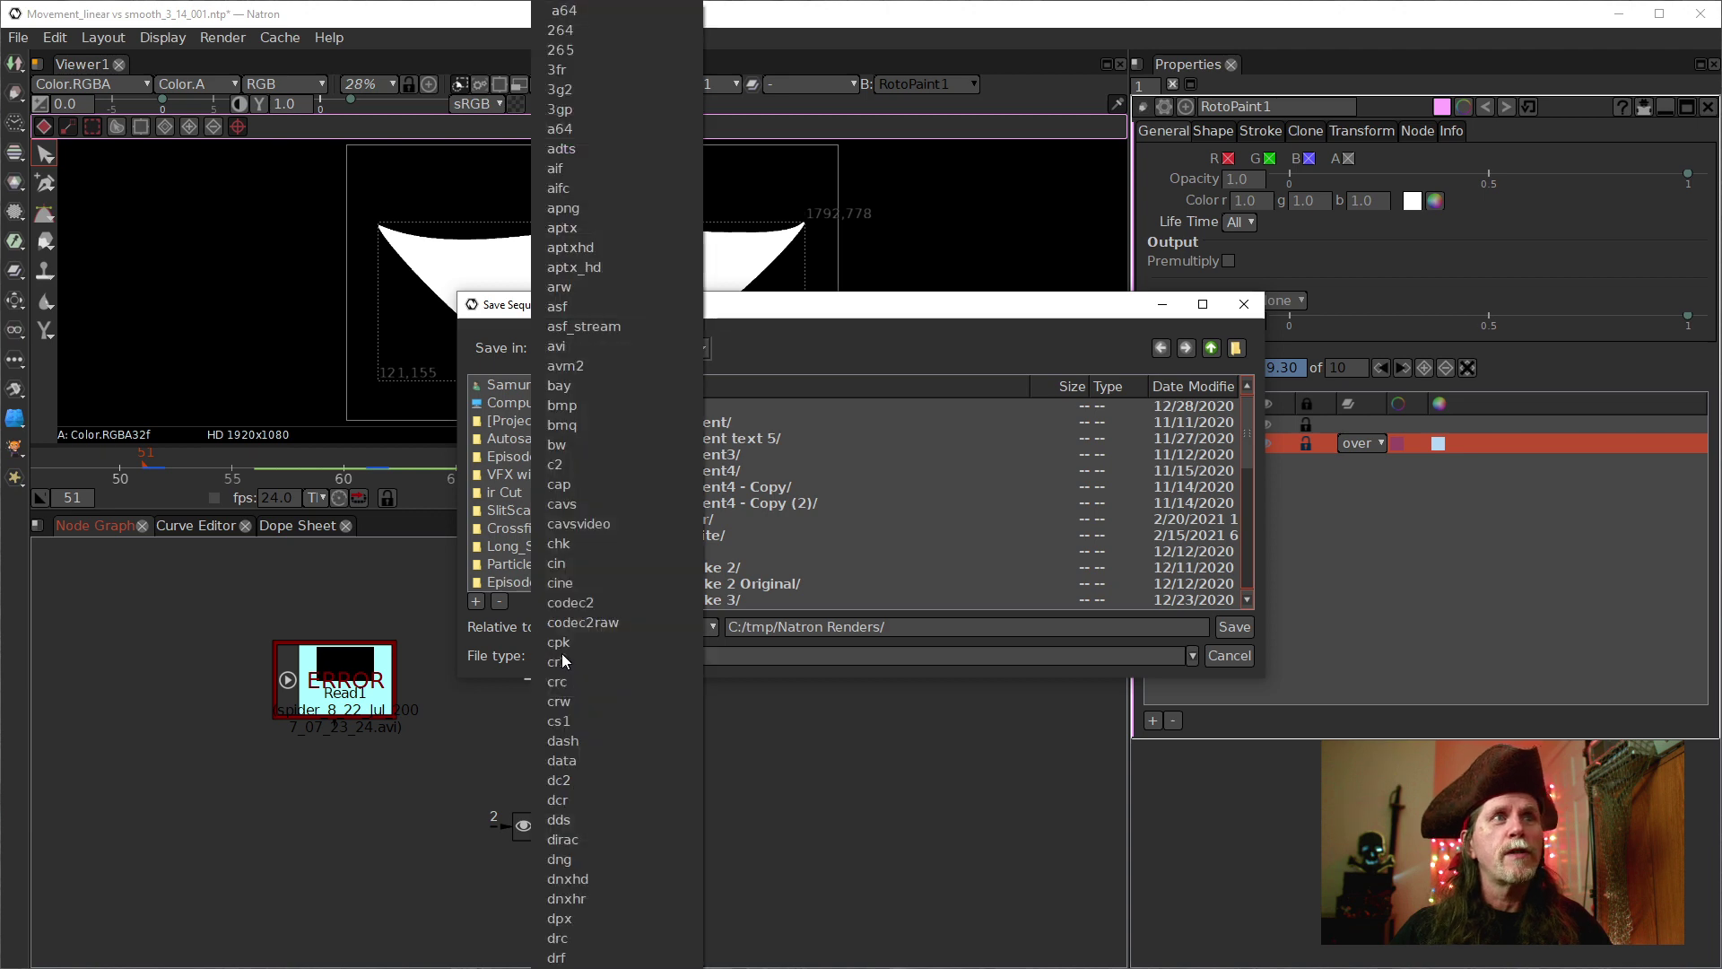
{"action": "left_click", "coordinate": [917, 658]}
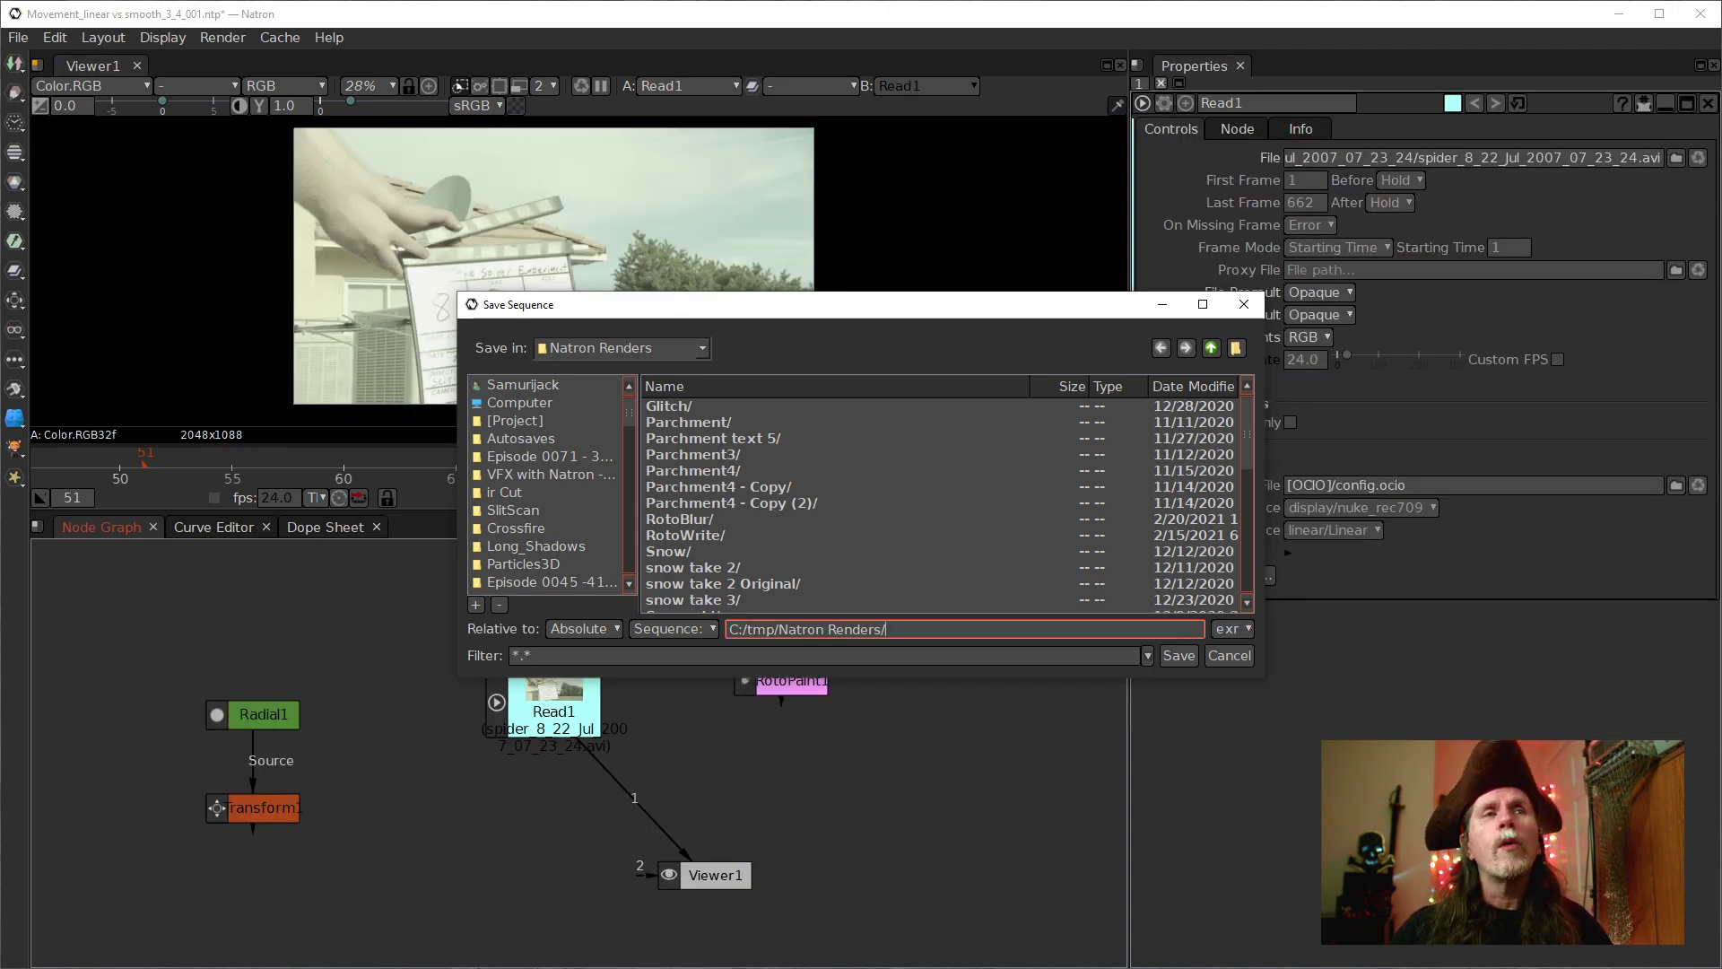
{"action": "left_click", "coordinate": [779, 967]}
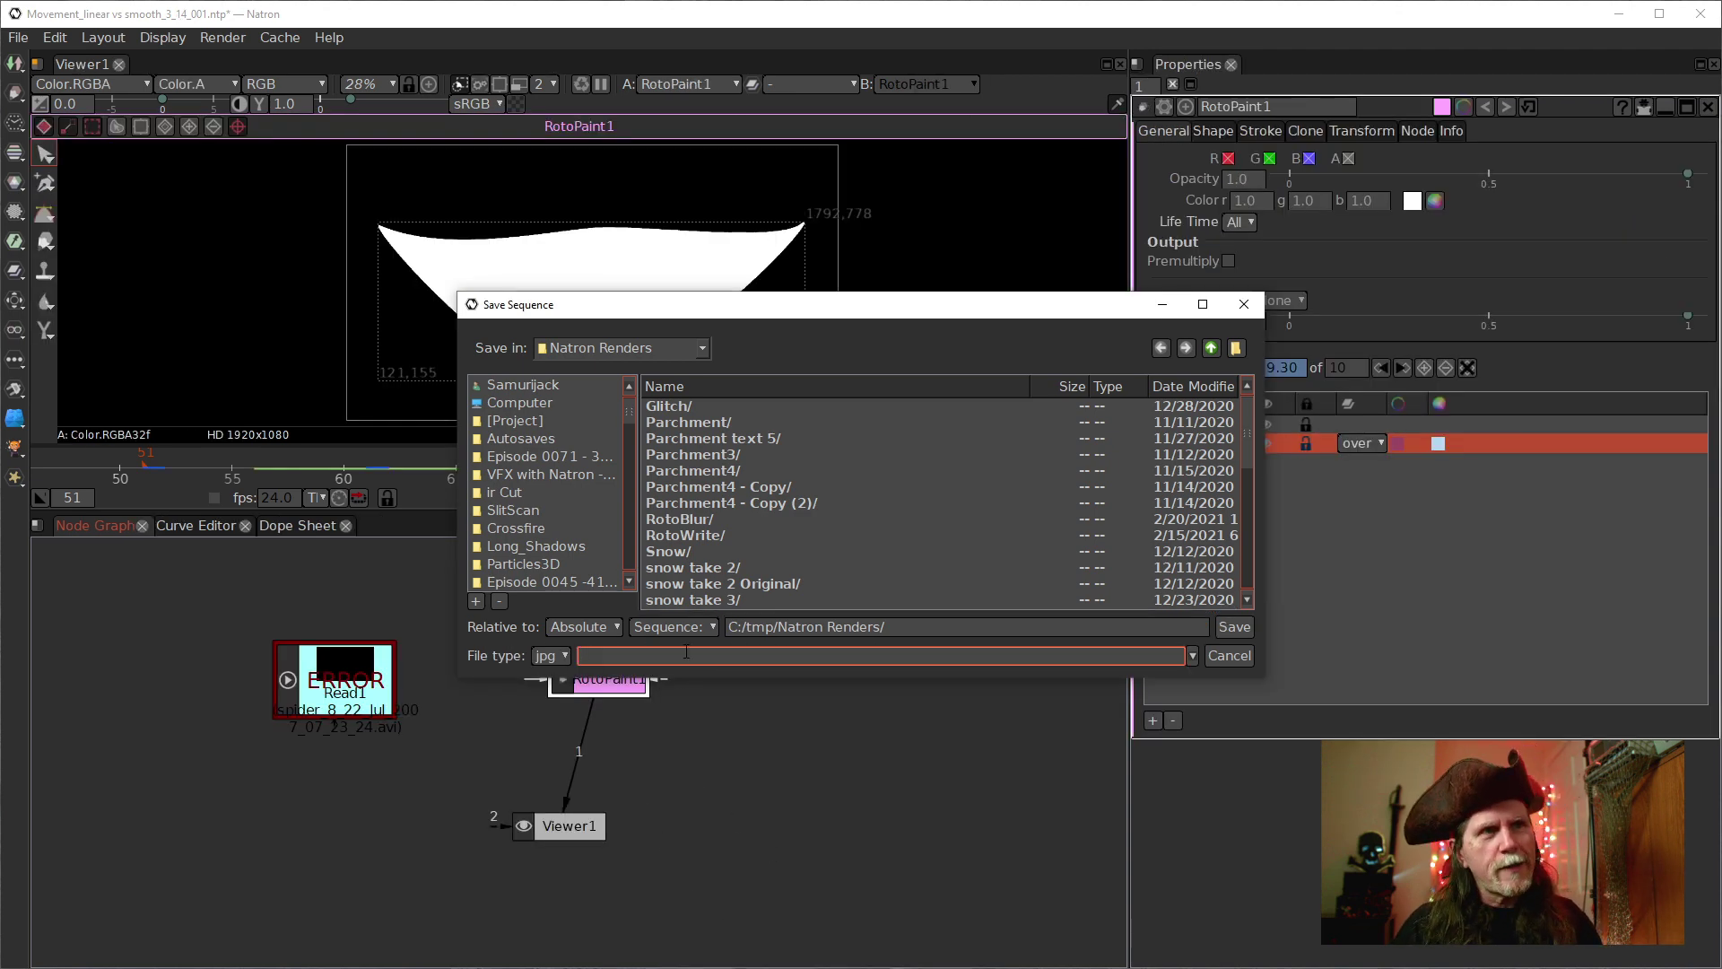
{"action": "type", "text": "*"}
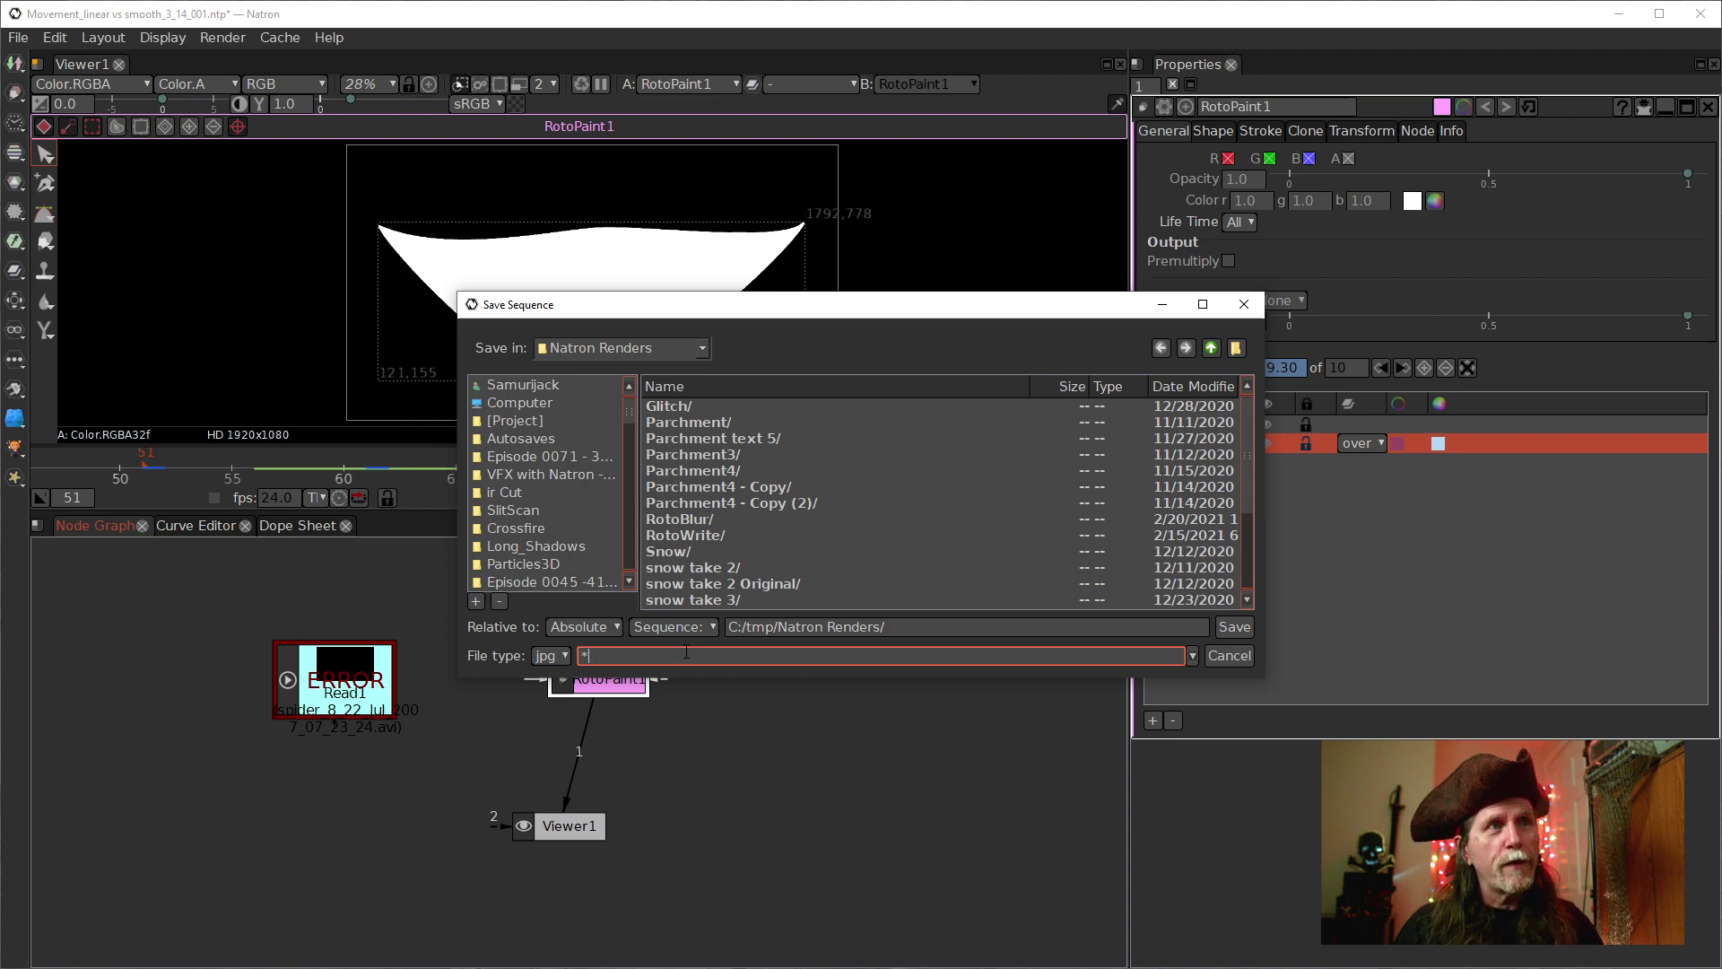
{"action": "type", "text": ".*"}
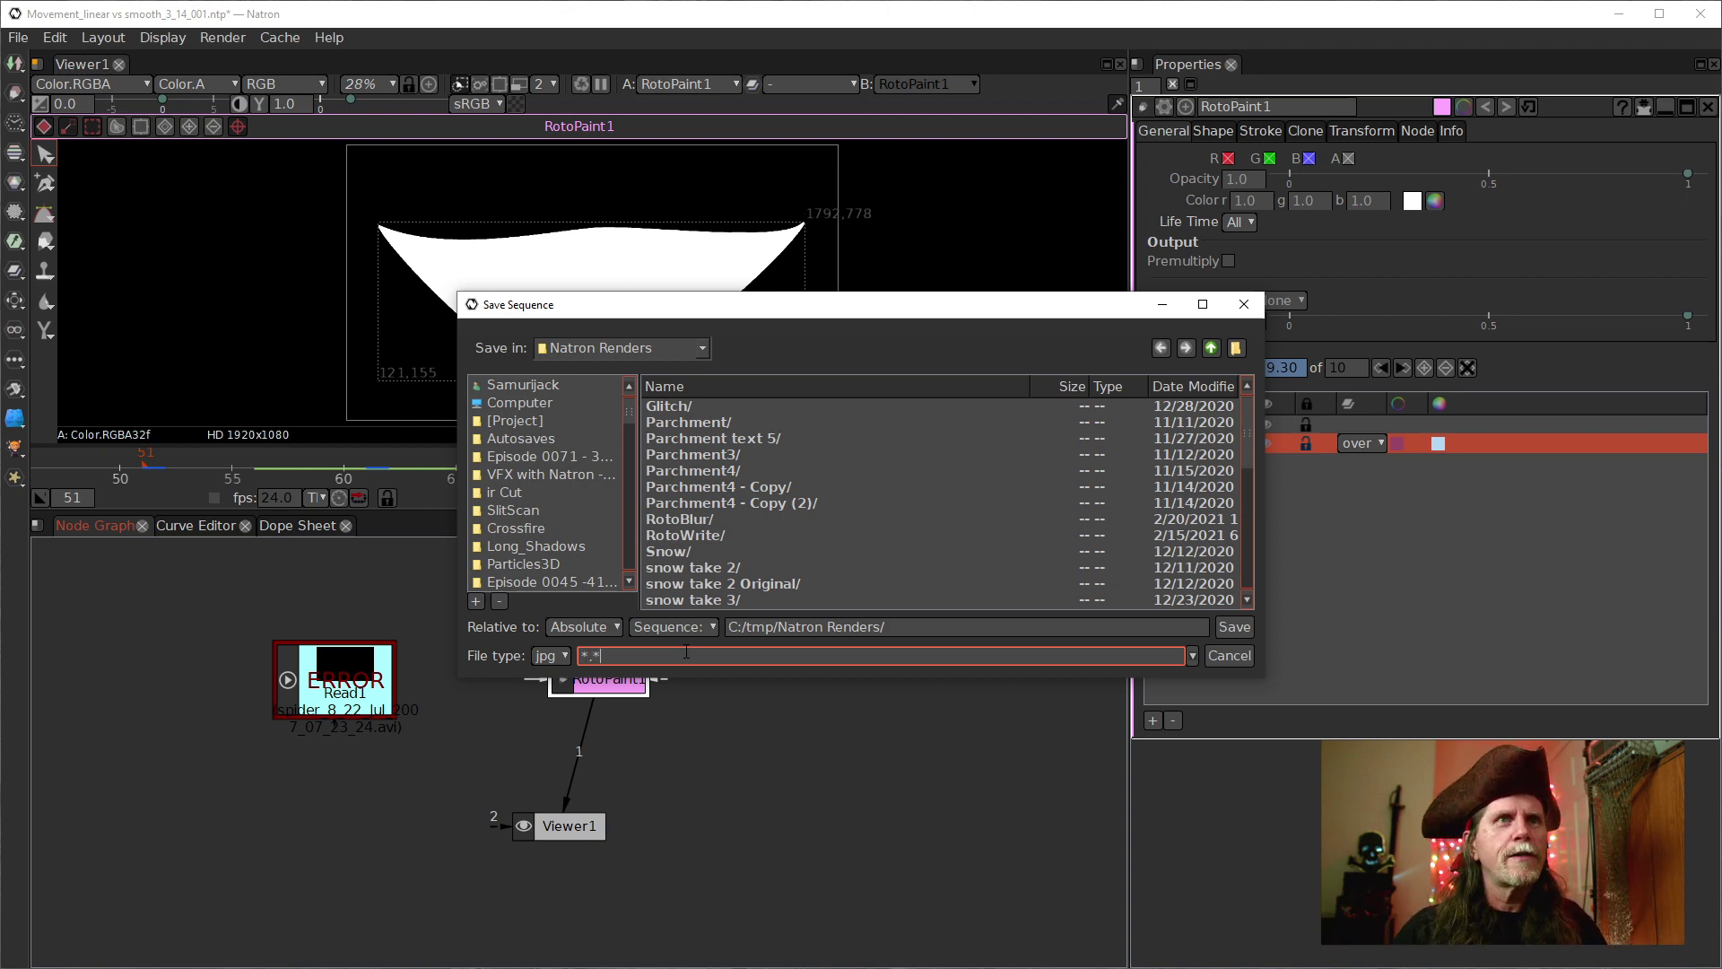
{"action": "key", "text": "BackSpace"}
{"action": "key", "text": "BackSpace"}
{"action": "key", "text": "BackSpace"}
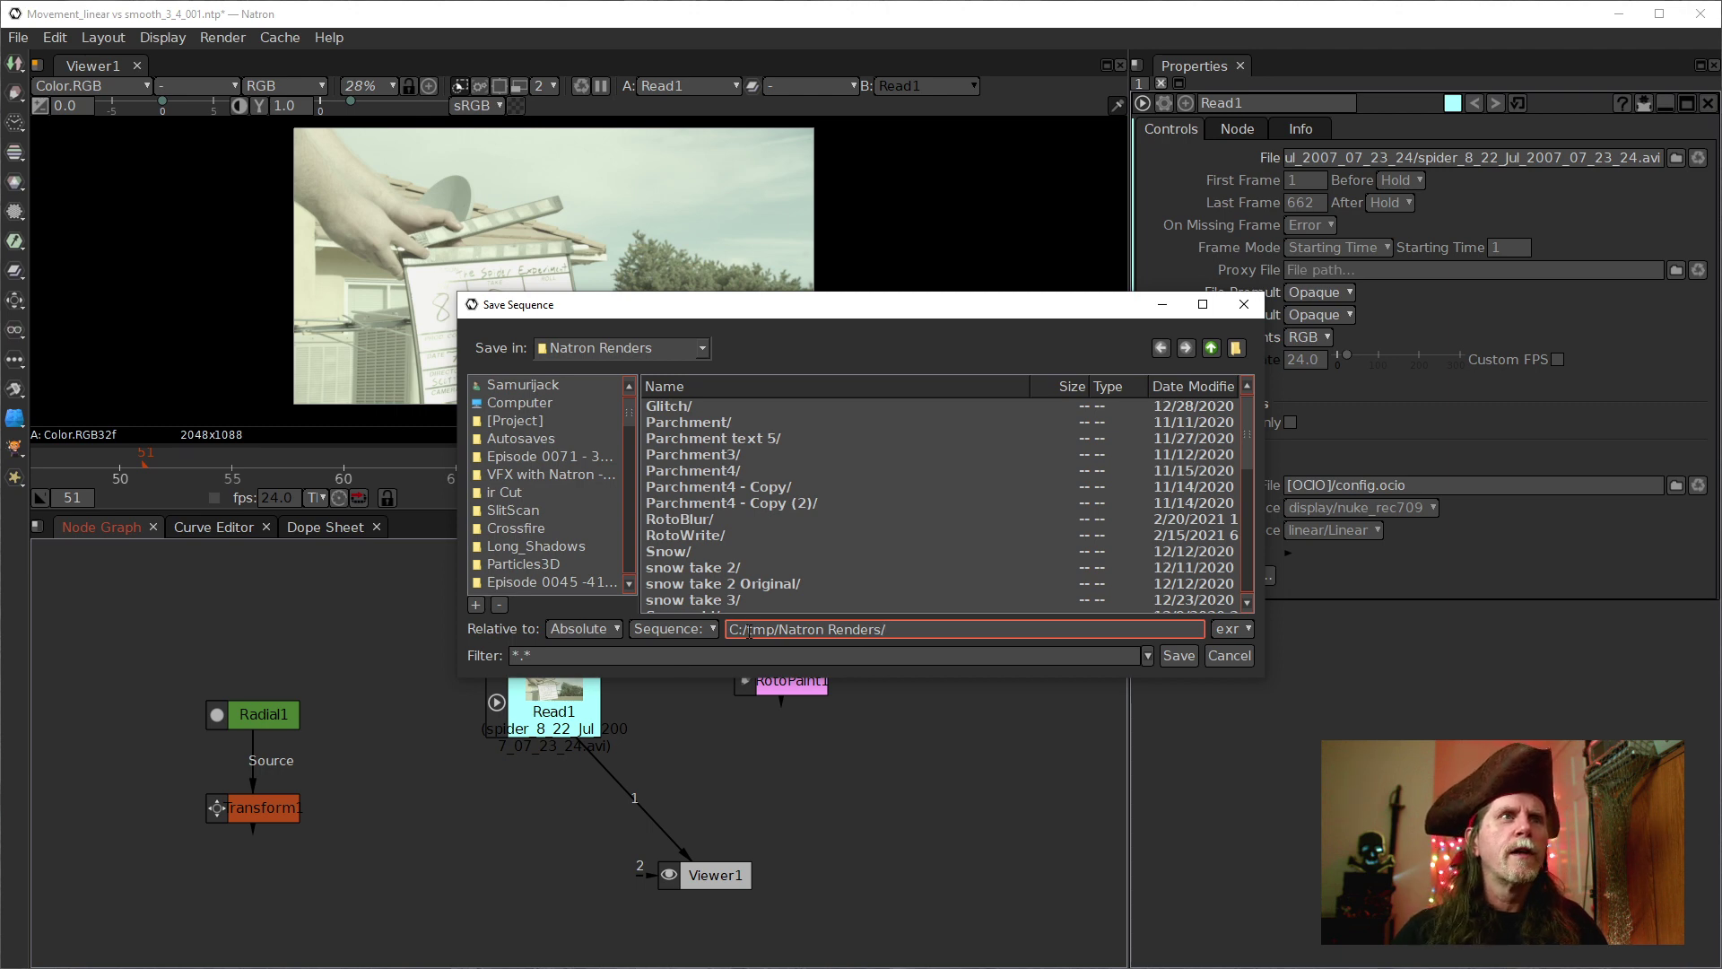
{"action": "left_click", "coordinate": [707, 629]}
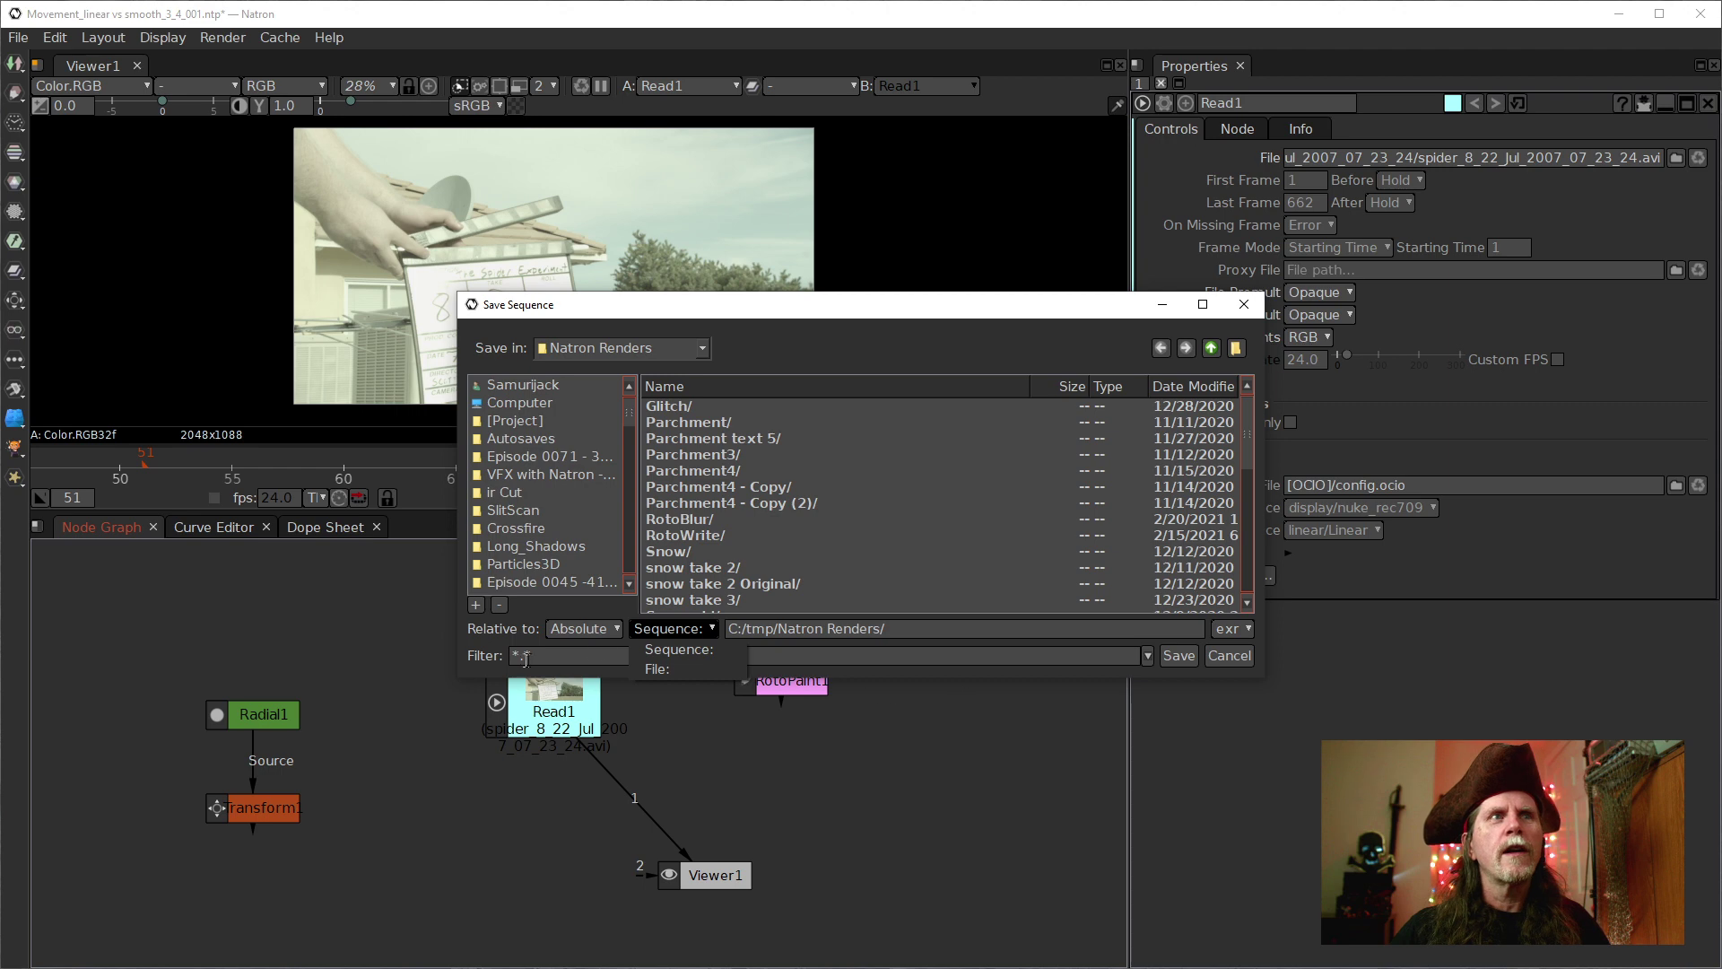
{"action": "left_click", "coordinate": [671, 670]}
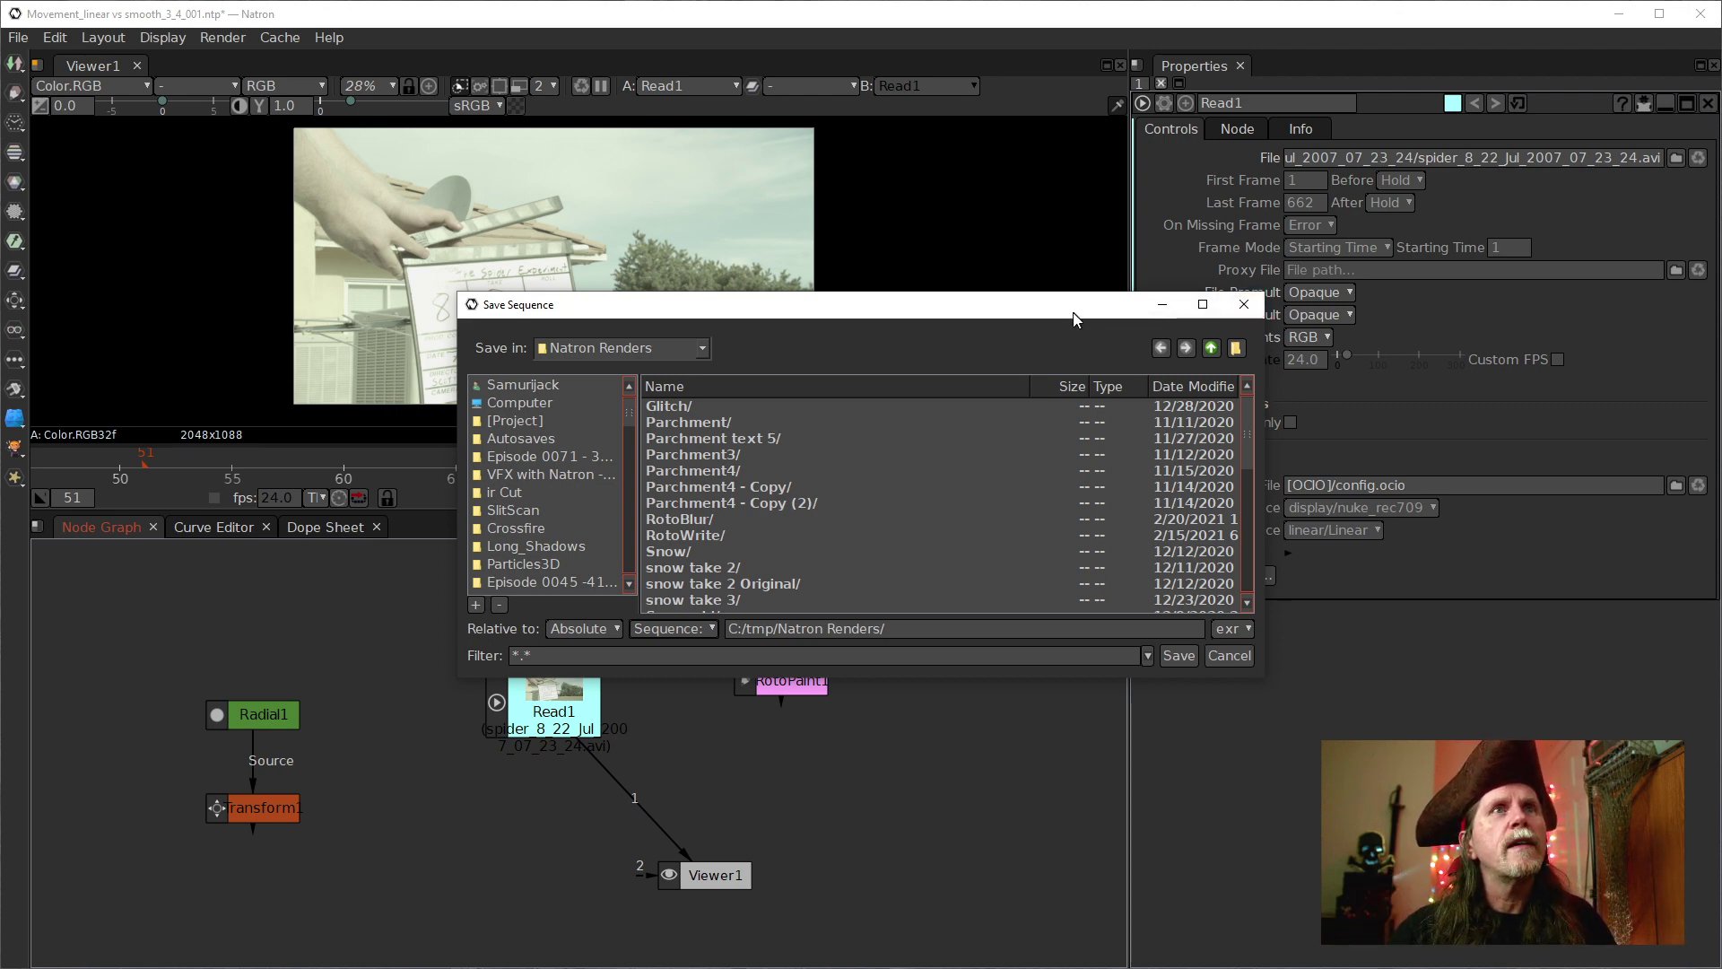
Move the Save Sequence dialog aside and close it without choosing an output file
{"action": "left_click_drag", "start_coordinate": [1216, 305], "coordinate": [1106, 384]}
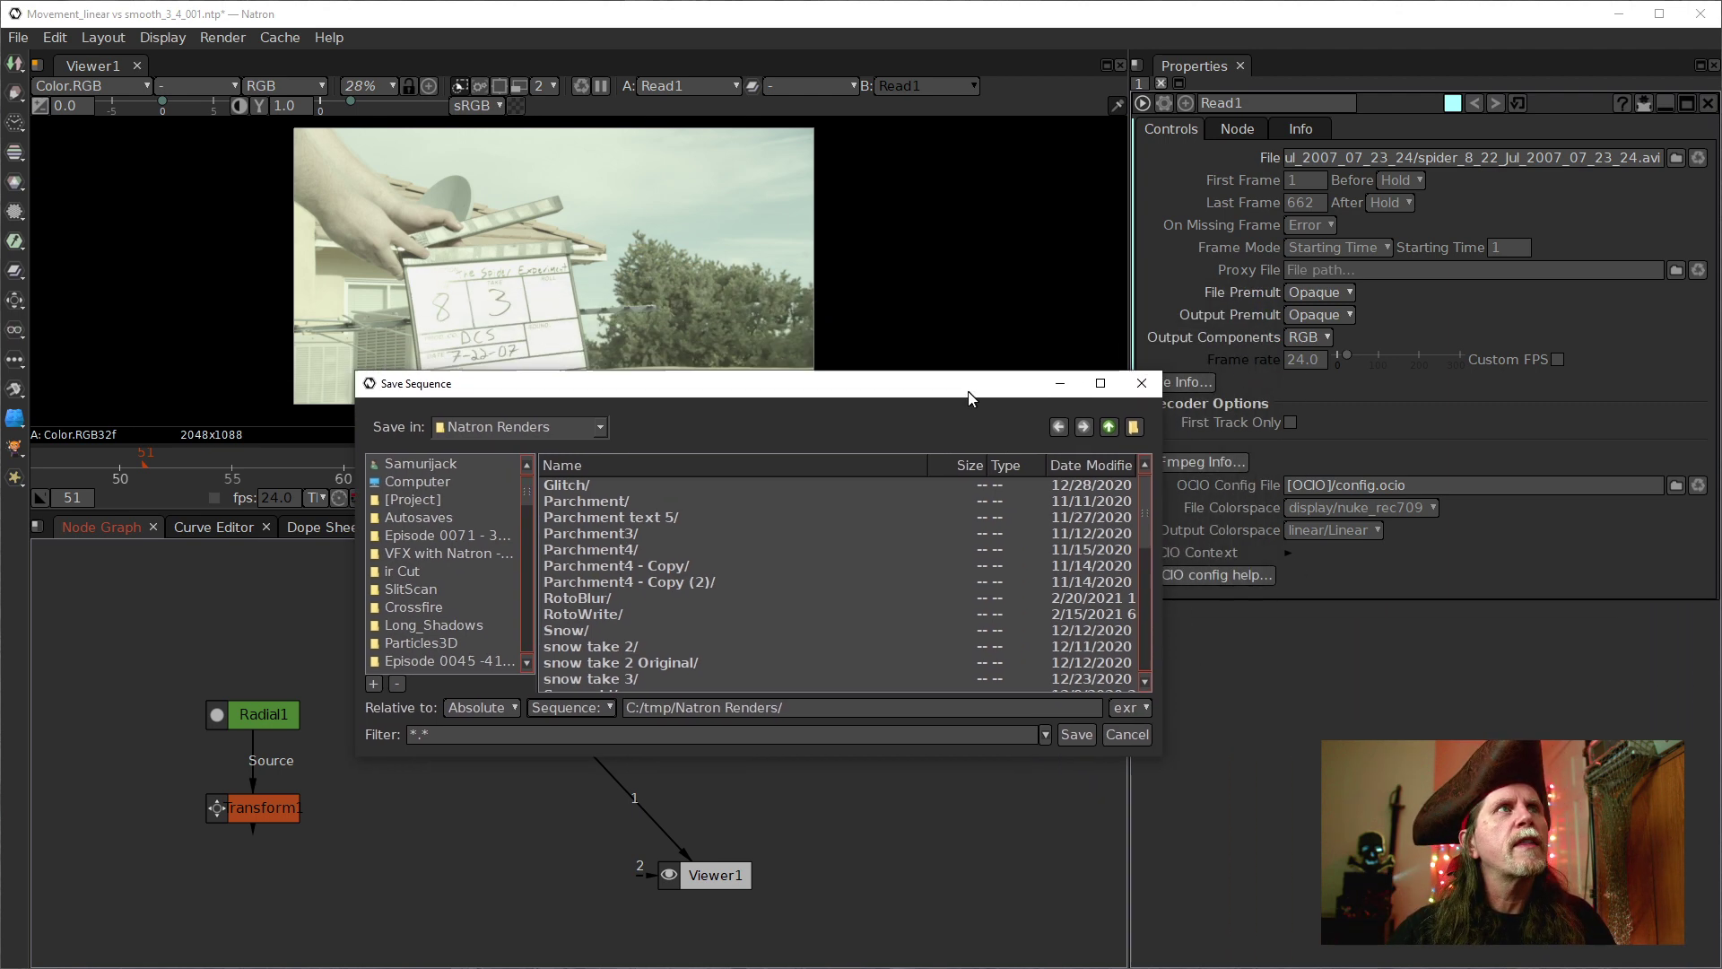
{"action": "left_click", "coordinate": [1134, 382]}
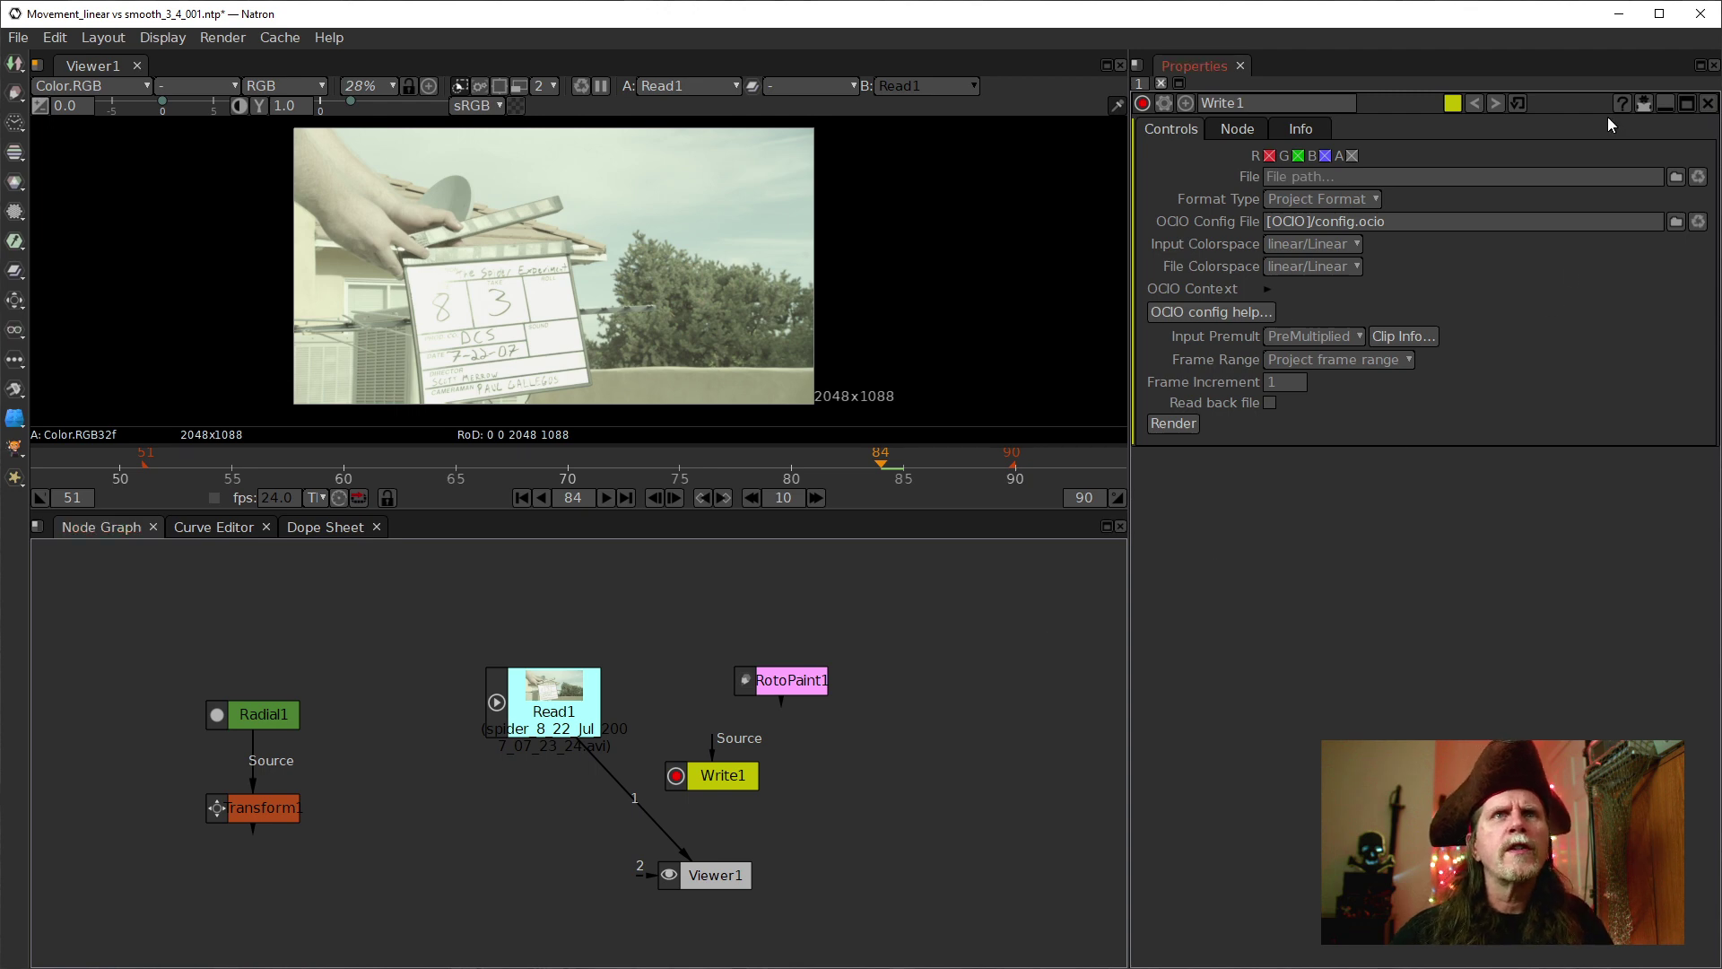
Toggle Write1's panel minimize and hide-parameters buttons repeatedly, leaving the panel collapsed to its header
{"action": "left_click", "coordinate": [1670, 98]}
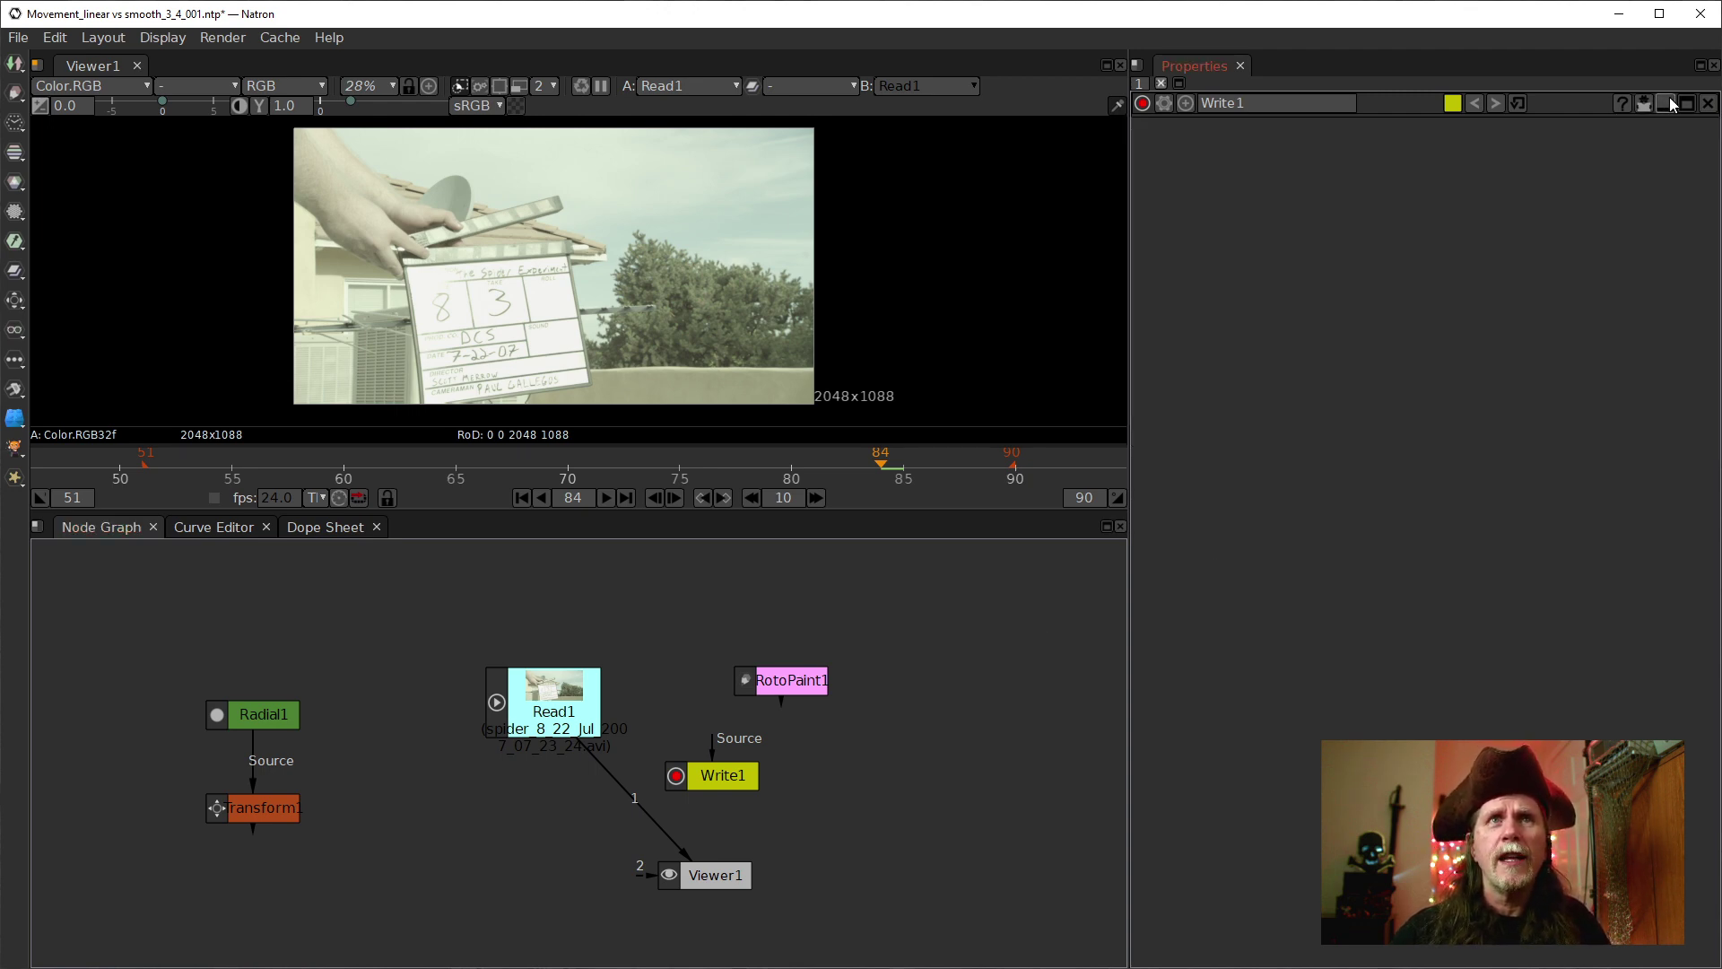
{"action": "left_click", "coordinate": [1671, 98]}
{"action": "left_click", "coordinate": [1670, 98]}
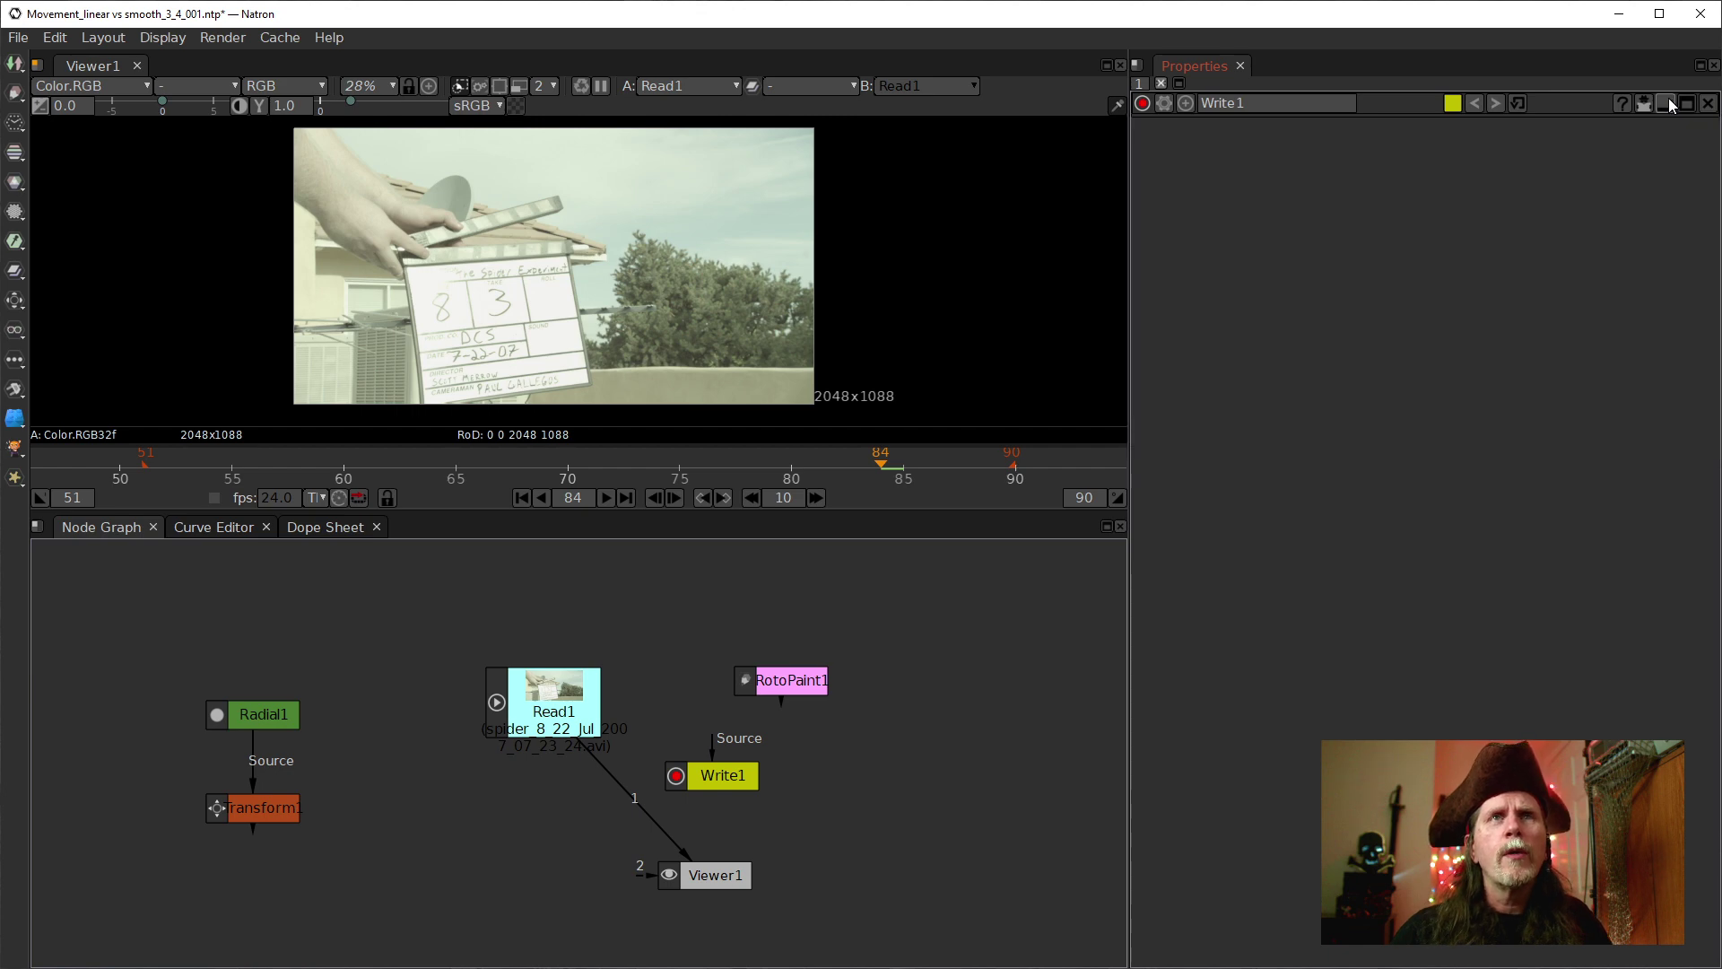
{"action": "left_click", "coordinate": [1669, 98]}
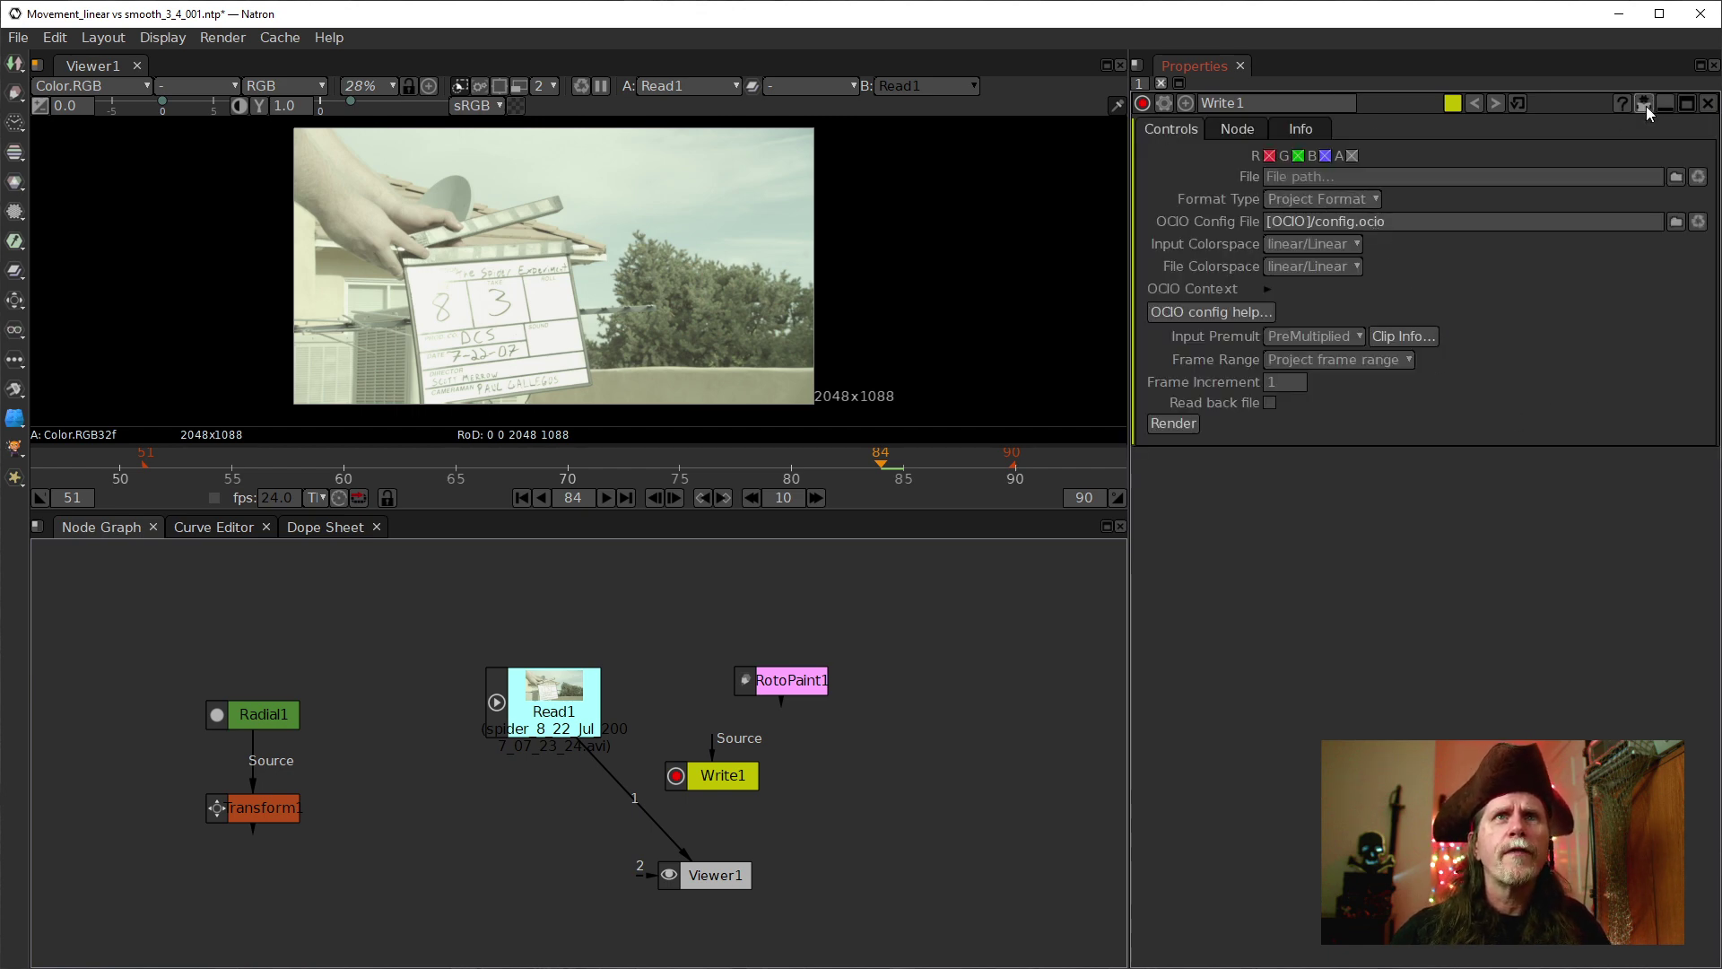
{"action": "left_click", "coordinate": [1645, 101]}
{"action": "left_click", "coordinate": [1645, 100]}
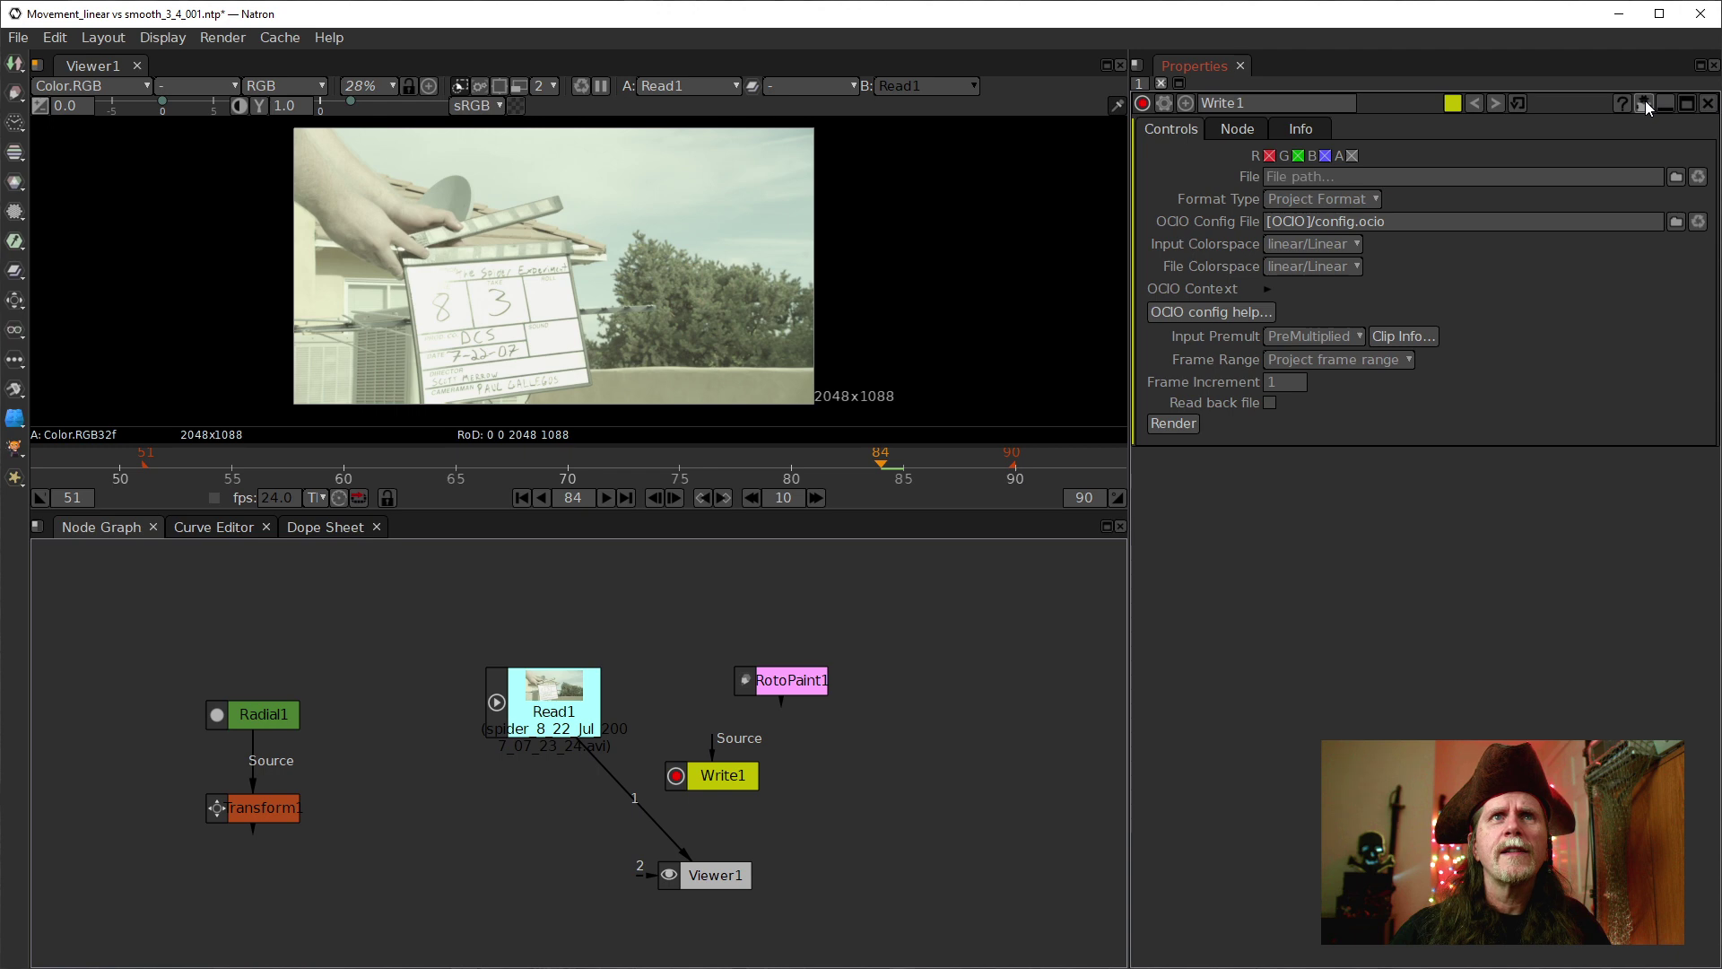
{"action": "left_click", "coordinate": [1645, 100]}
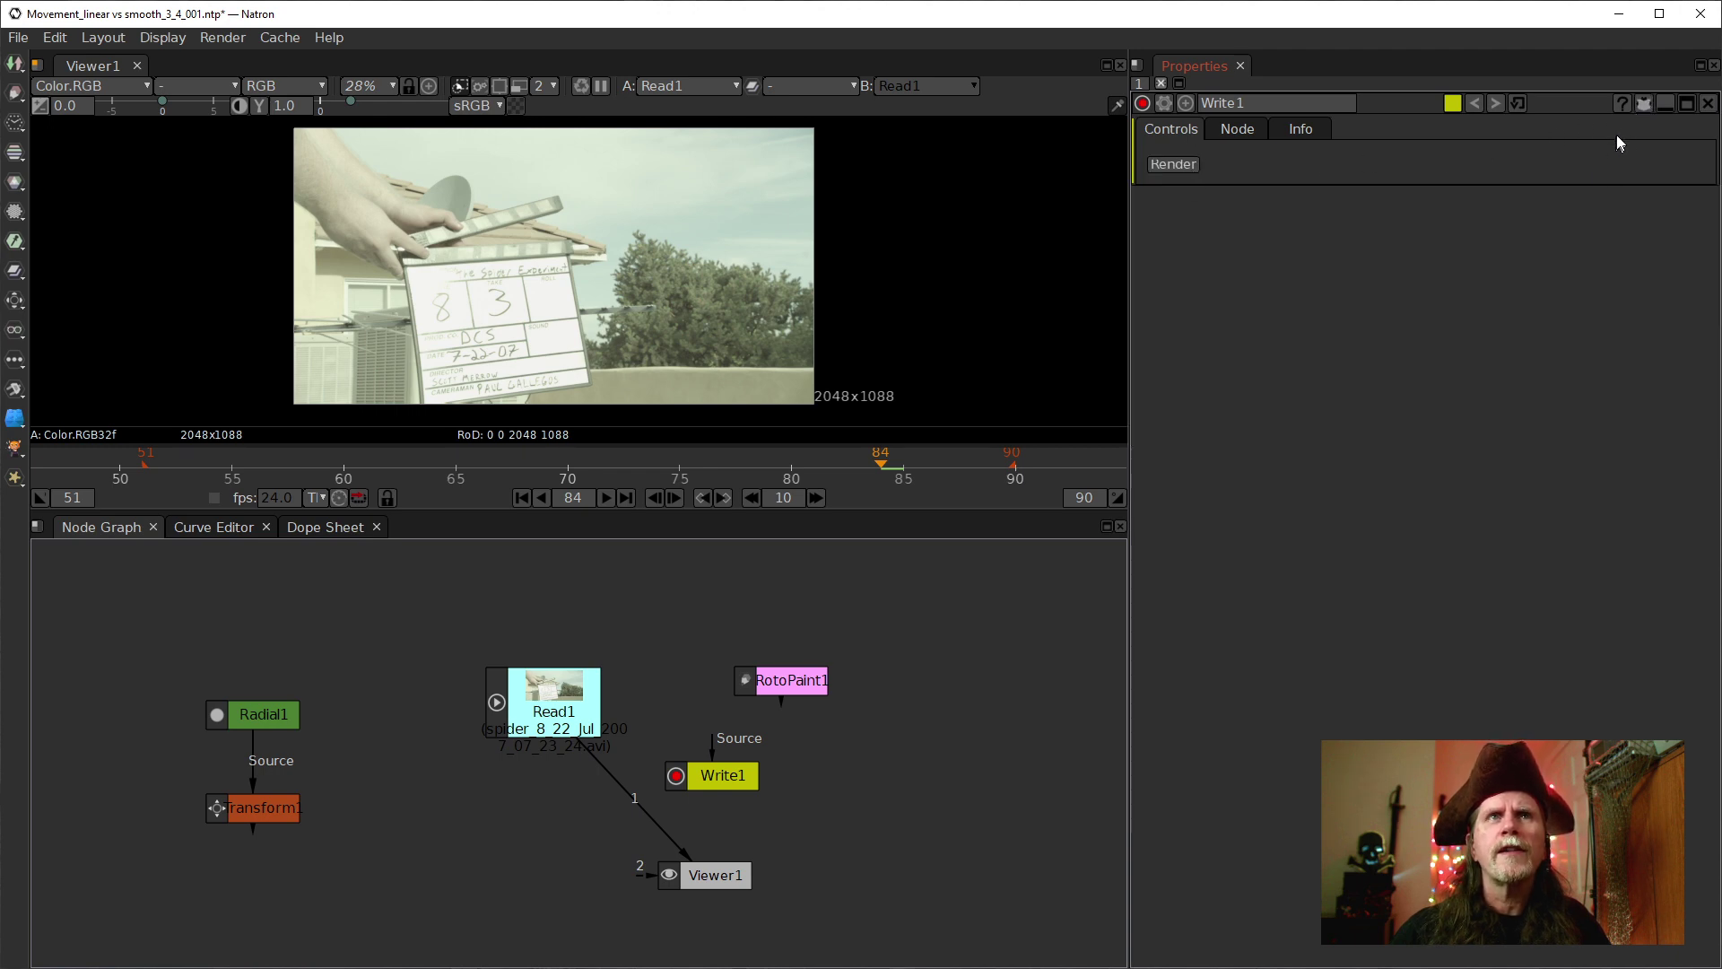
{"action": "left_click", "coordinate": [1645, 101]}
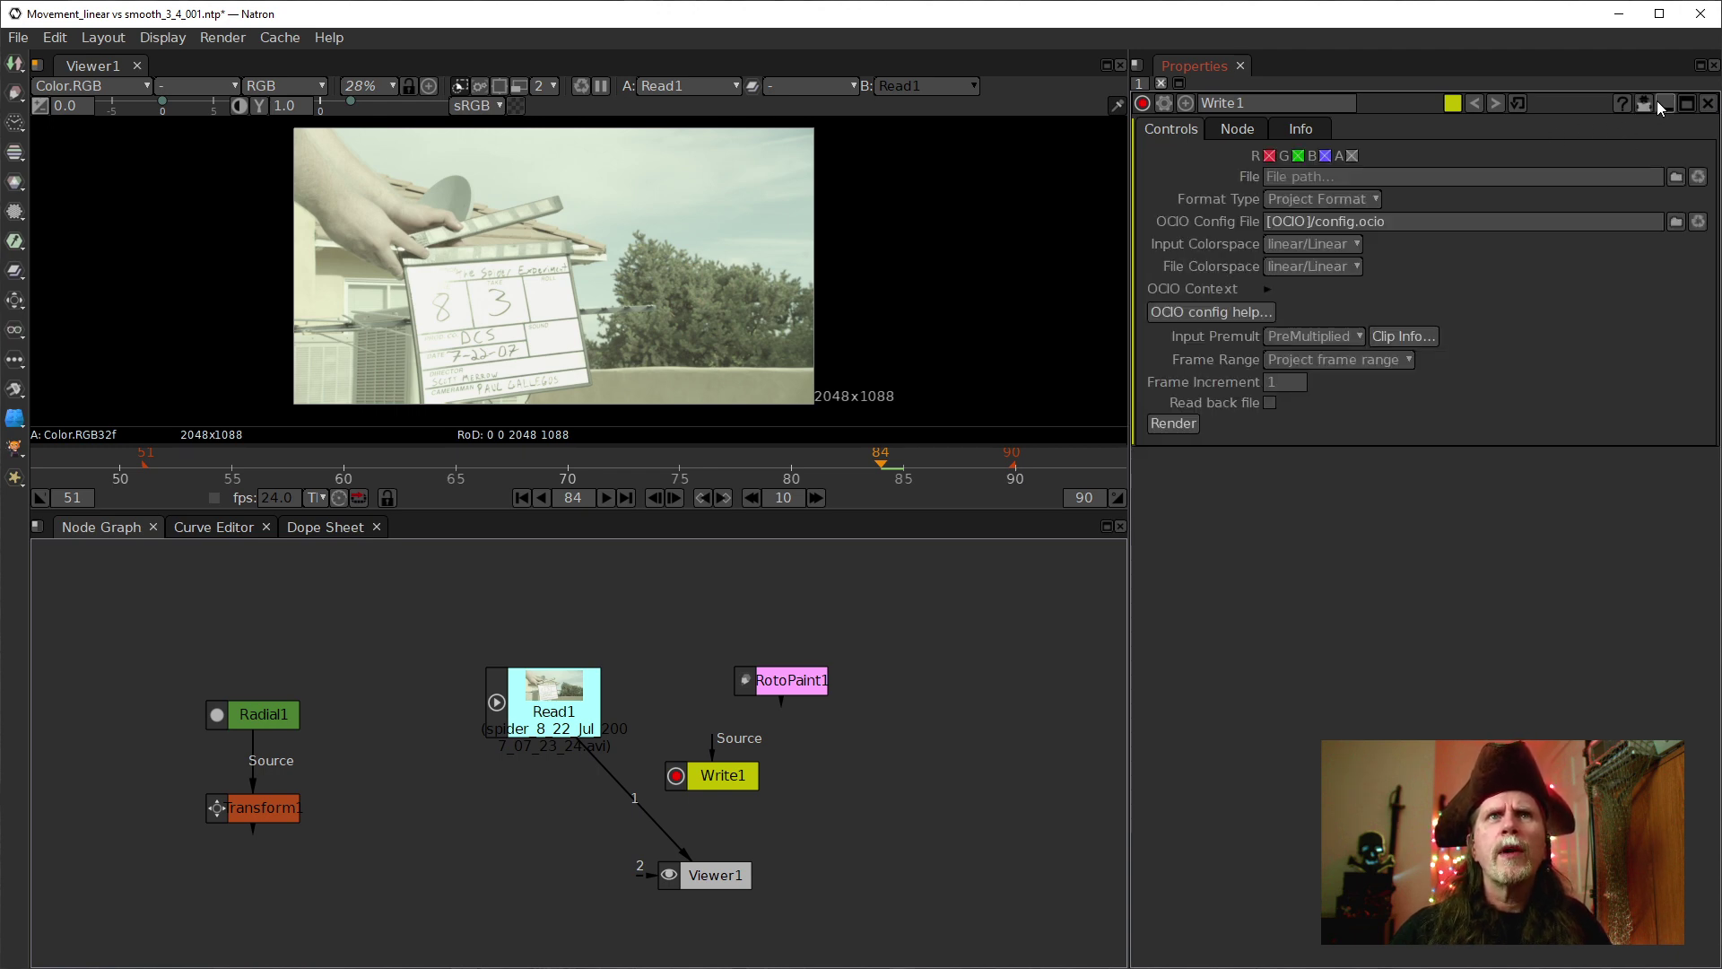
{"action": "left_click", "coordinate": [1664, 103]}
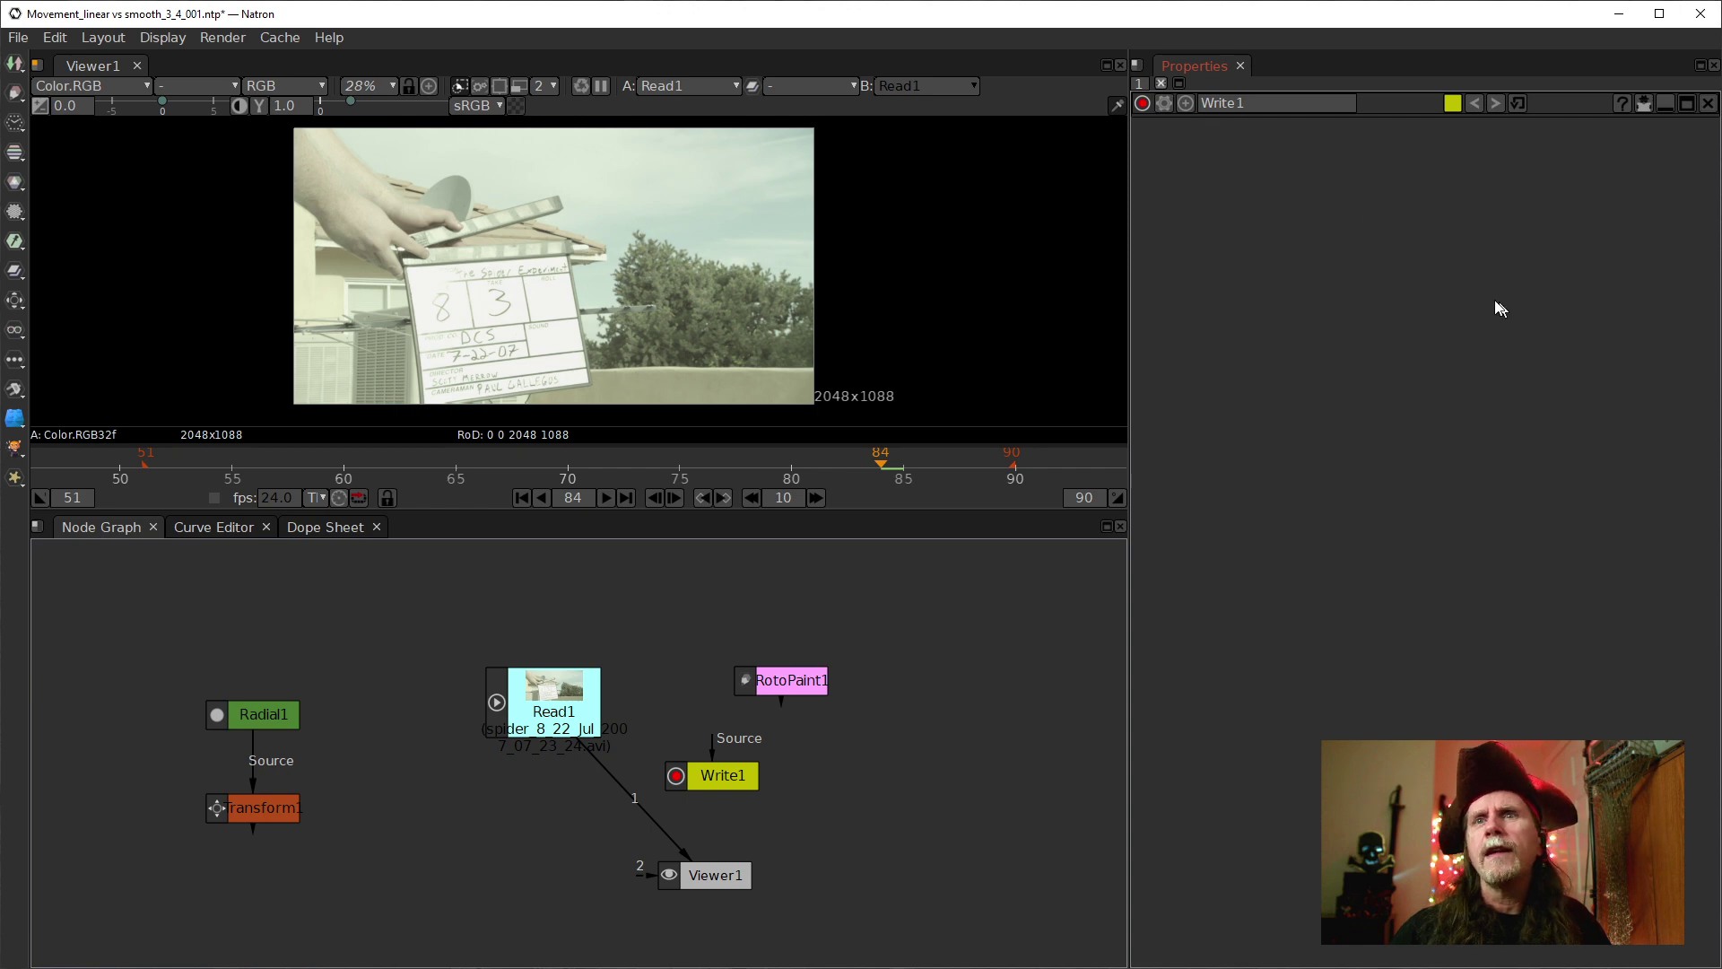